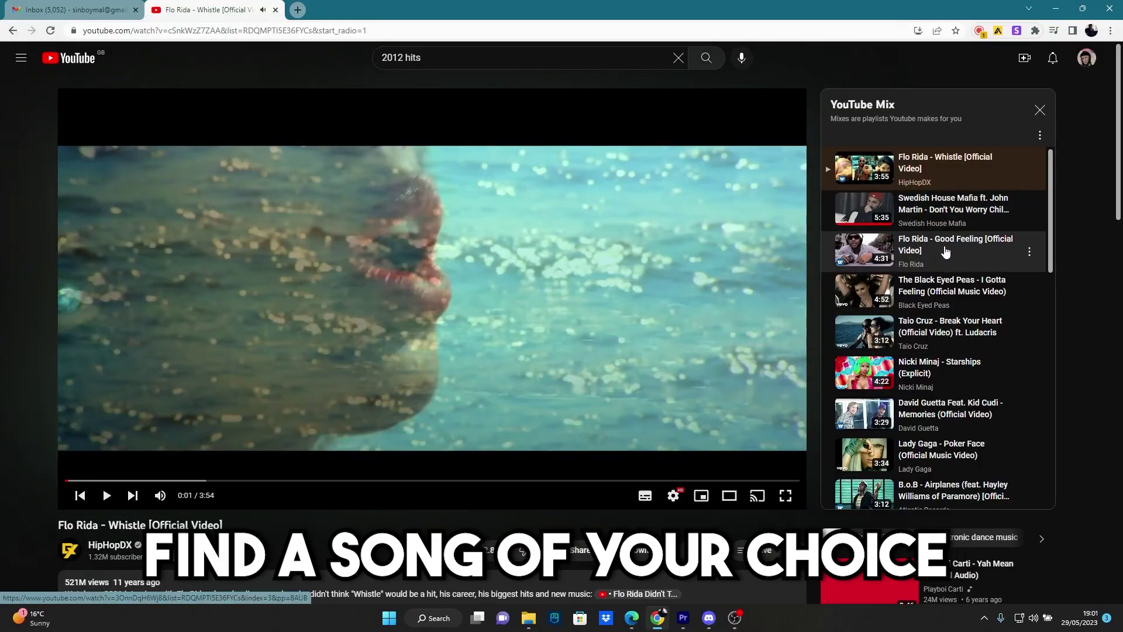
Step: Scroll down the YouTube Mix list toward The Black Eyed Peas' Pump It
scroll(946, 251, down, 1)
scroll(945, 251, down, 1)
scroll(945, 251, down, 2)
scroll(946, 251, down, 2)
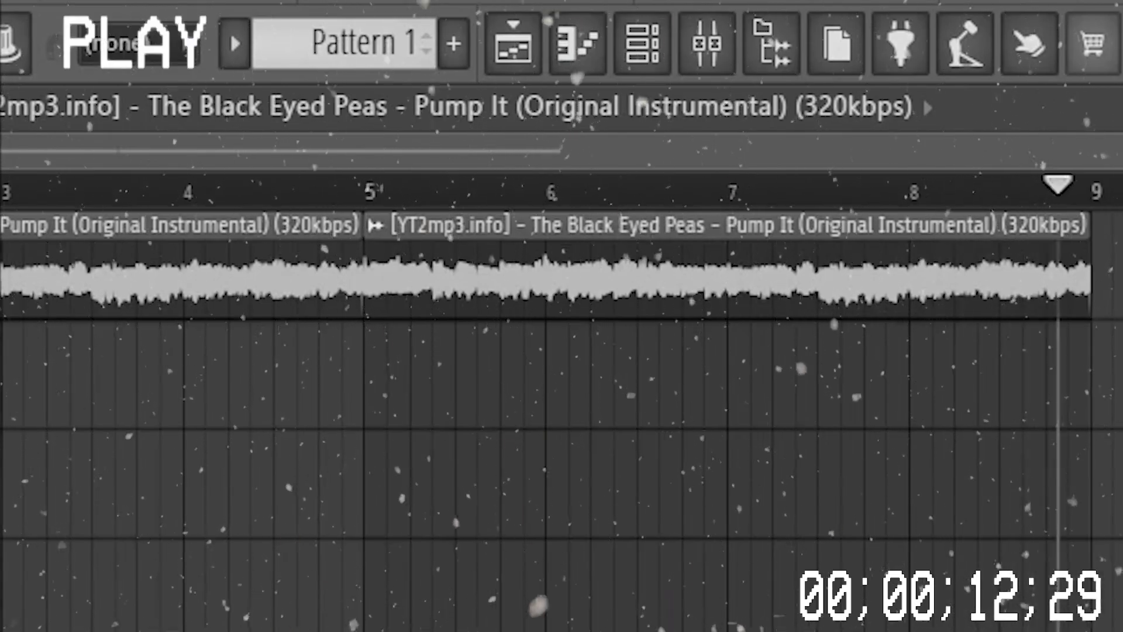
click(235, 13)
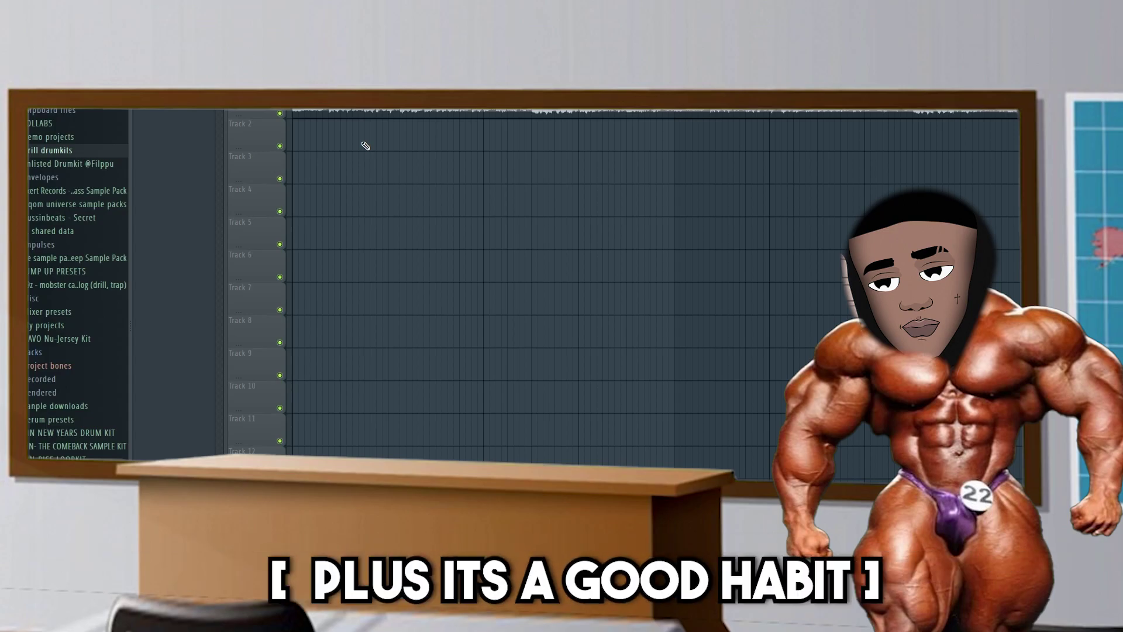
Step: Put Fruity Parametric EQ 2 on Insert 1 with band 1 as a Steep 8 low cut near 165 Hz
key(F9)
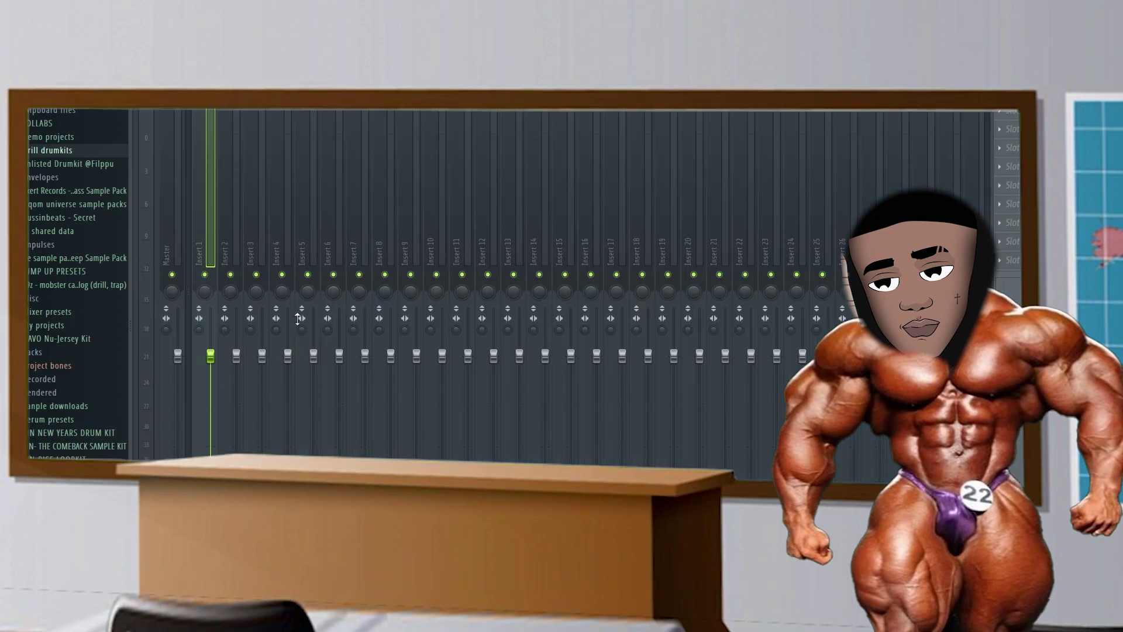
click(180, 229)
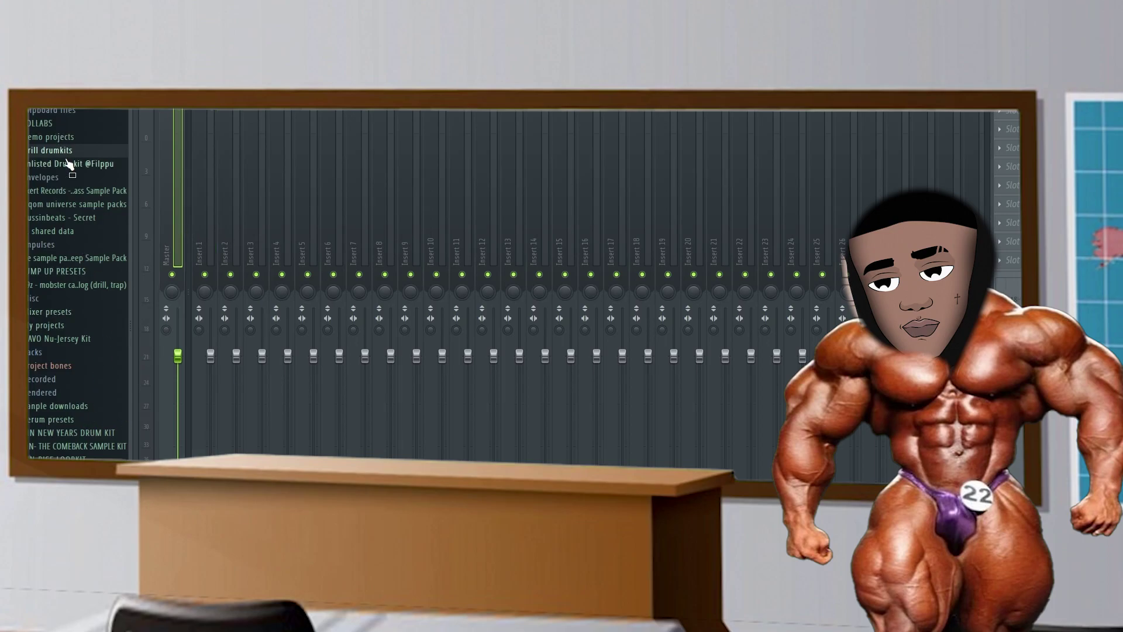
click(187, 221)
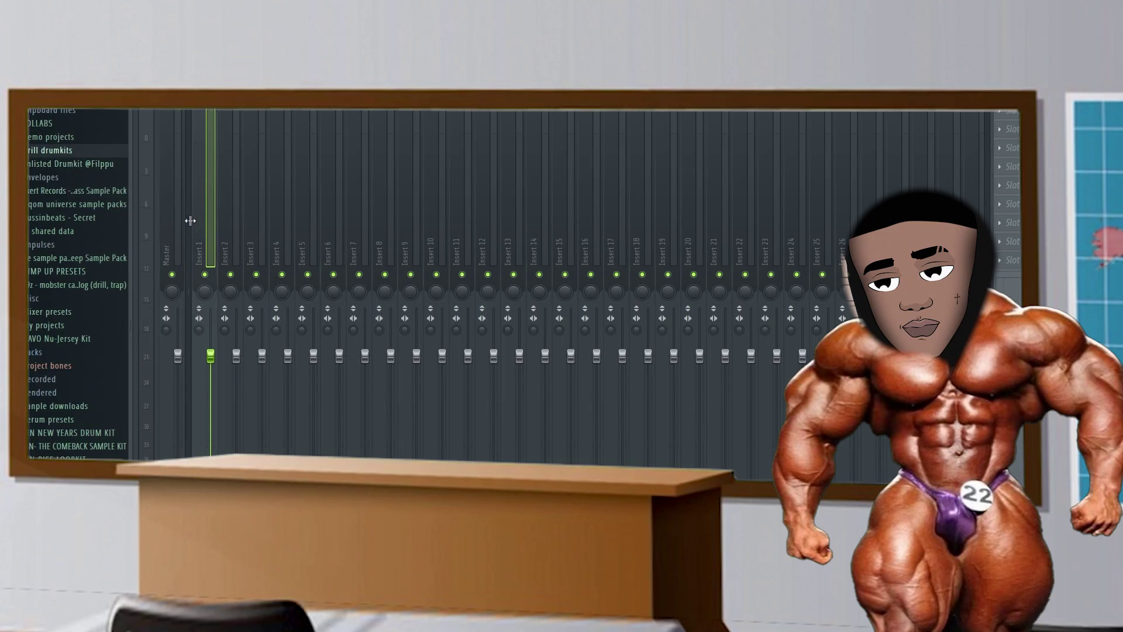
click(234, 13)
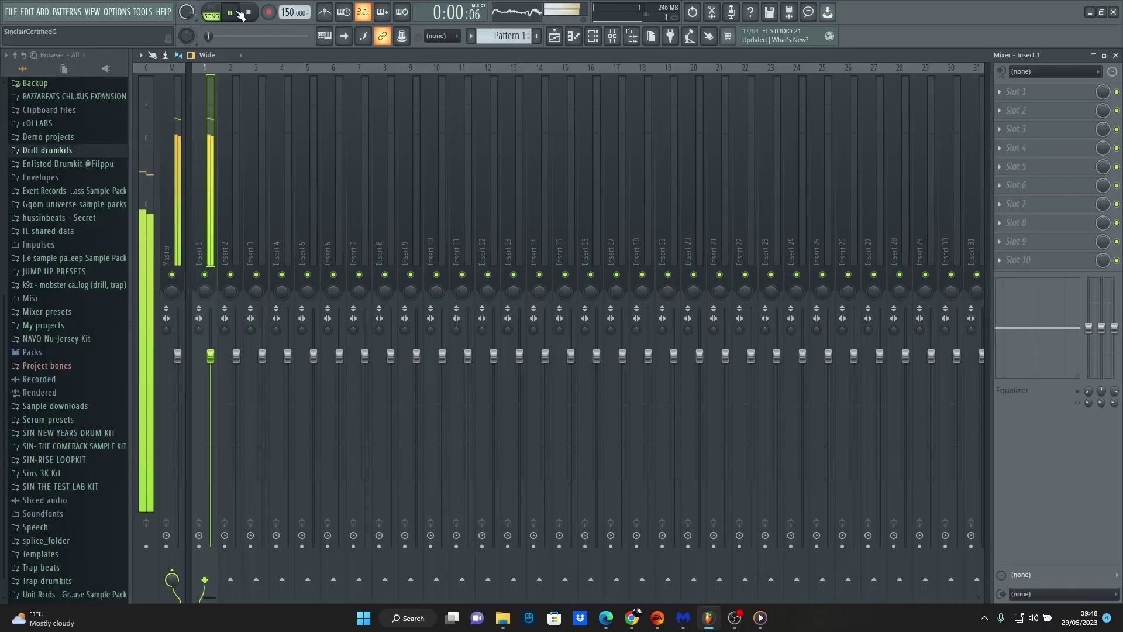
click(1070, 101)
click(745, 155)
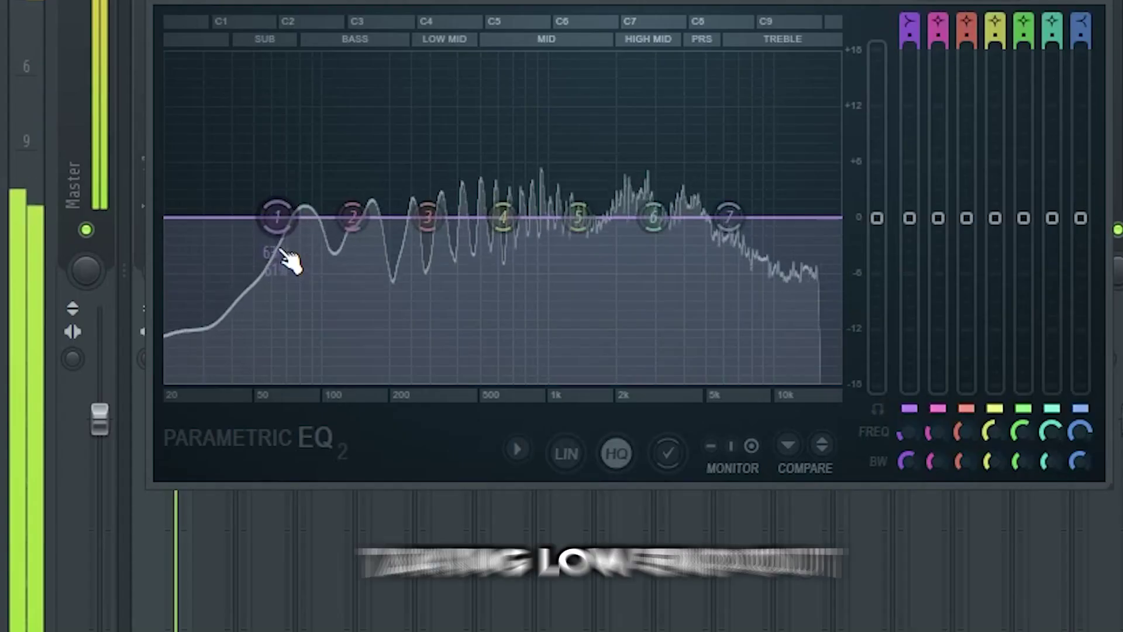
mouse_move(282, 242)
mouse_down()
mouse_move(315, 377)
mouse_move(371, 377)
mouse_up()
right_click(322, 379)
click(429, 474)
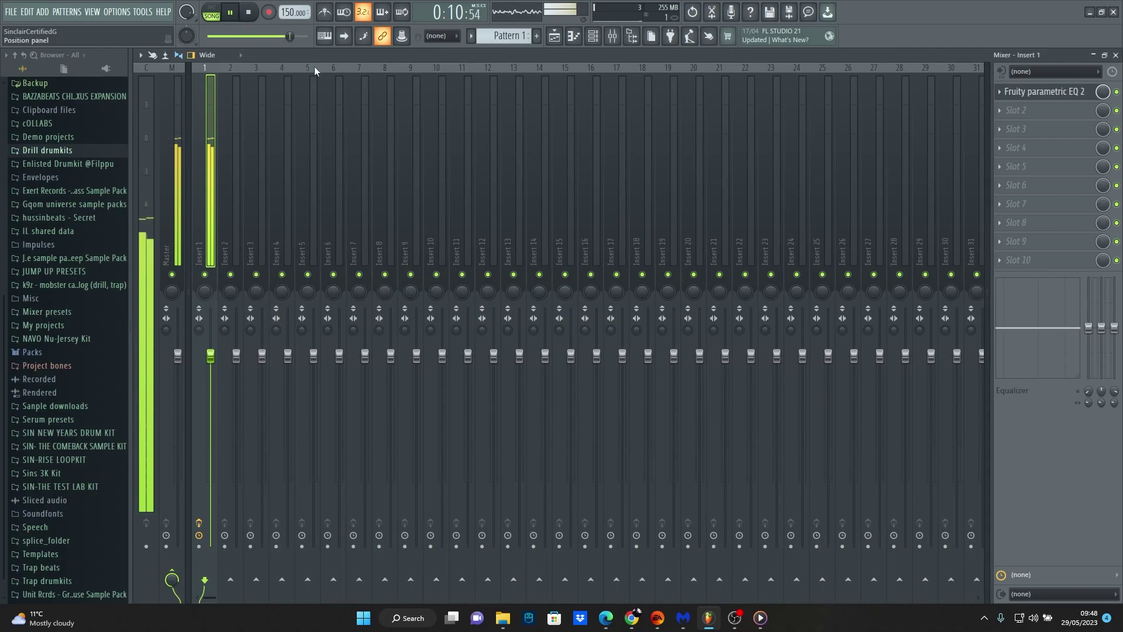
key(space)
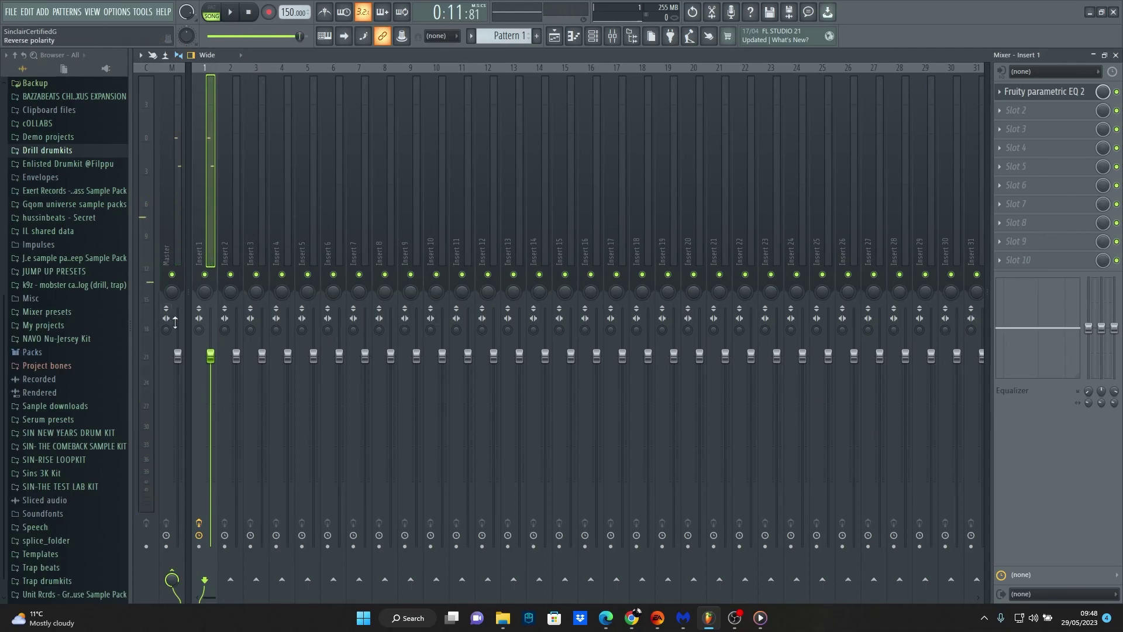
Step: Load the SIN-MASTER CHANNEL MIX V2 preset onto the Master channel
drag(180, 234, 97, 297)
drag(78, 167, 181, 254)
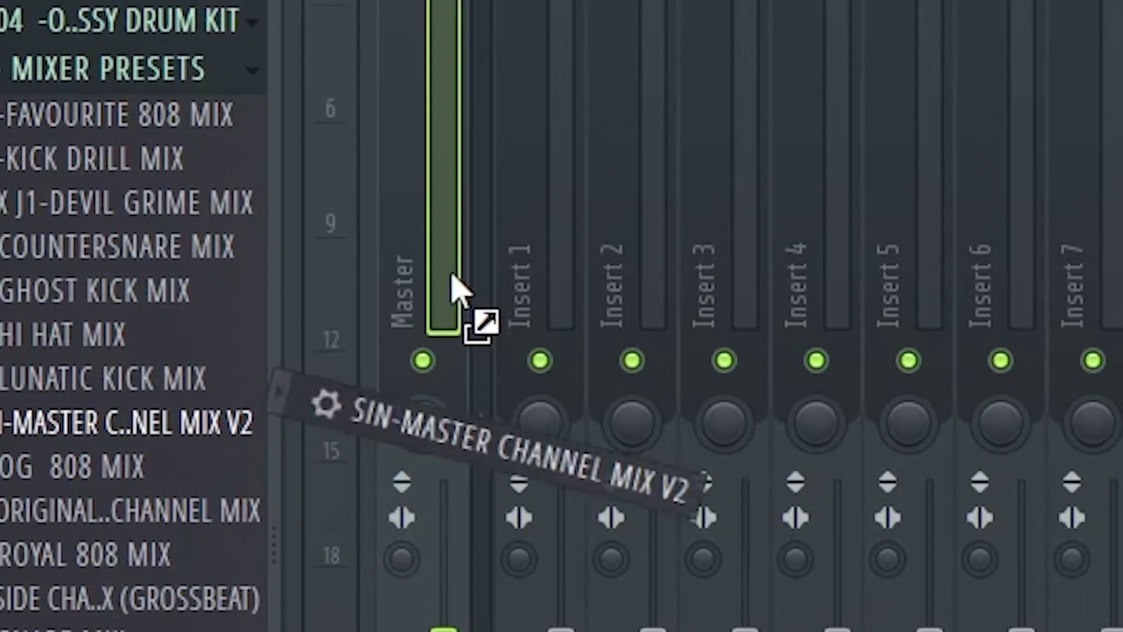
drag(455, 287, 455, 288)
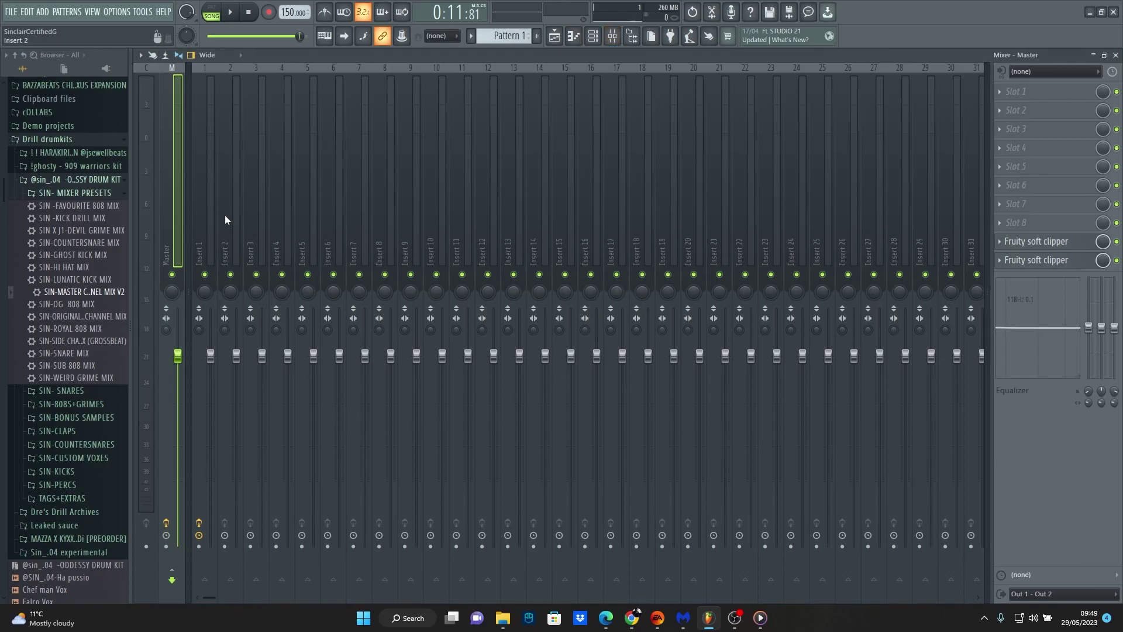
Step: Rename mixer Insert 1 to 'melody'
click(209, 217)
right_click(208, 216)
click(257, 76)
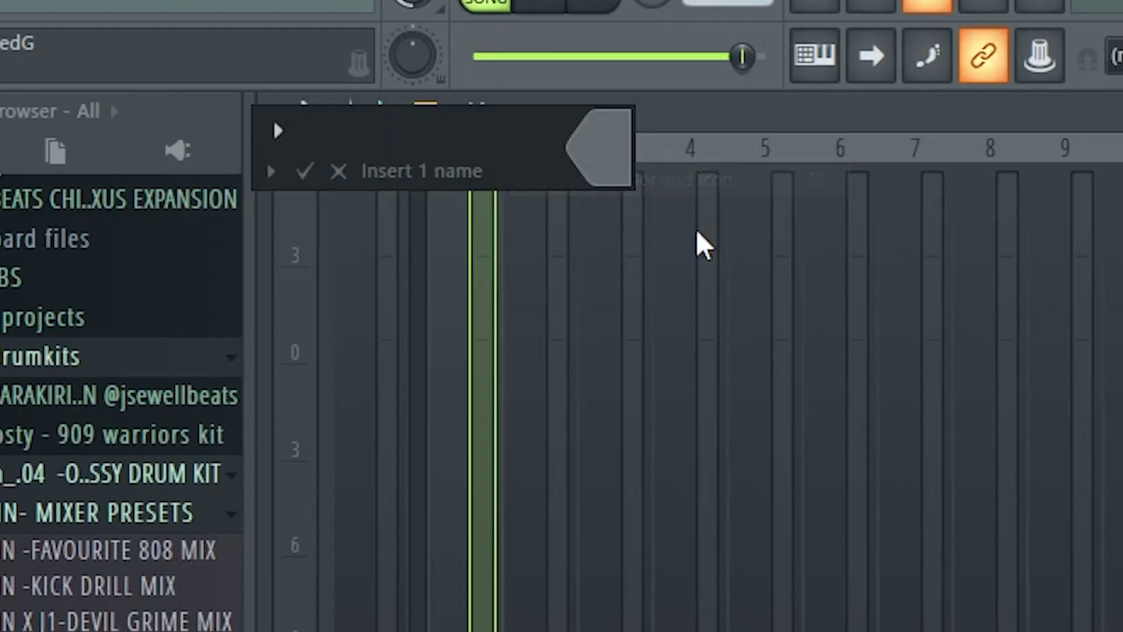
text(melody)
key(Return)
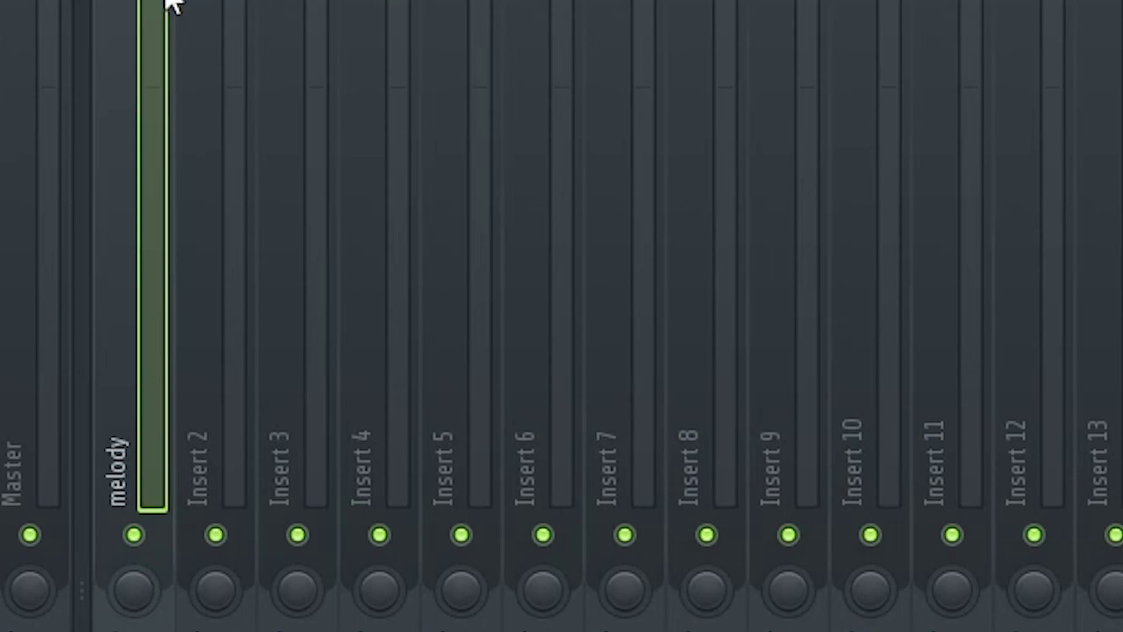
Step: Colour the melody mixer channel red-violet
right_click(214, 106)
click(246, 88)
click(337, 149)
click(472, 31)
scroll(488, 140, down, 1)
scroll(486, 152, down, 2)
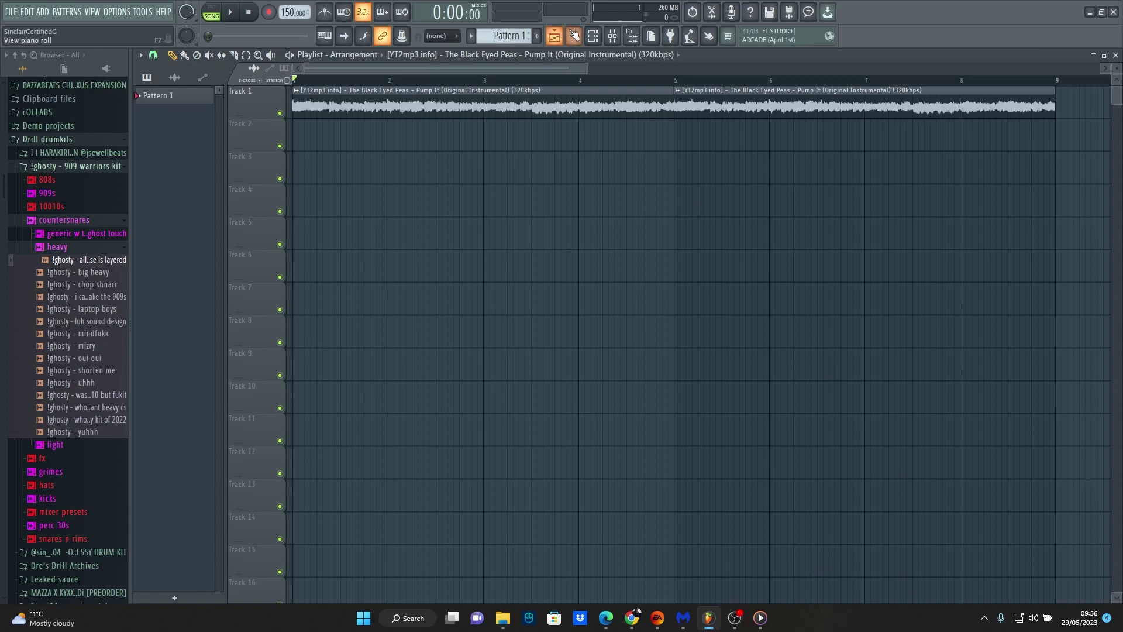
Step: Draw C5 countersnare hits and duplicate the bar across later bars
click(573, 36)
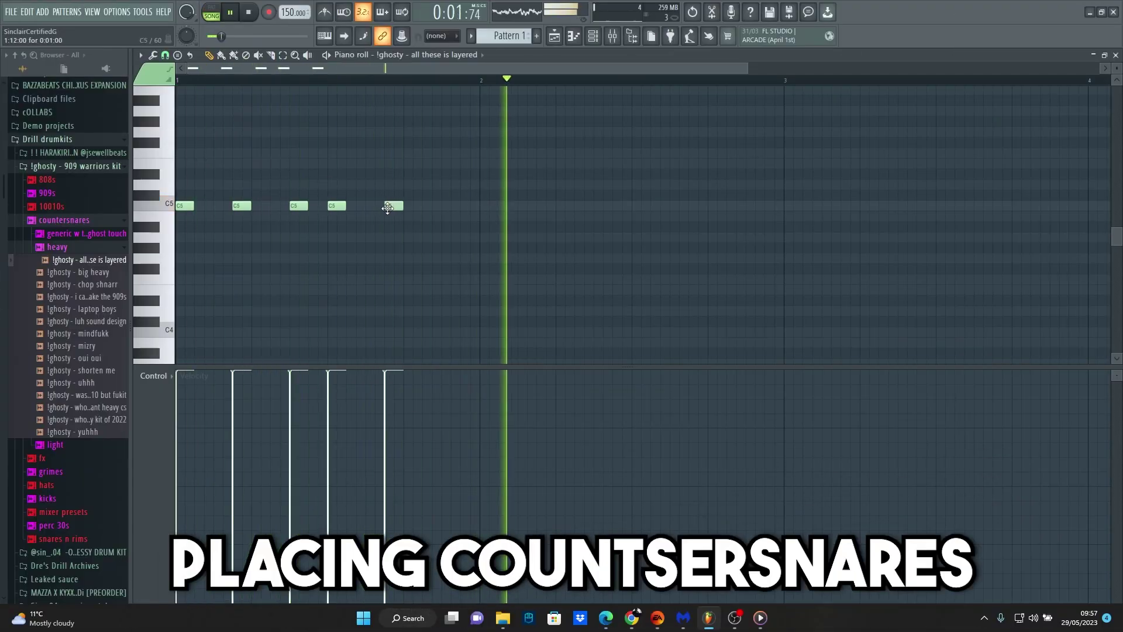
click(451, 206)
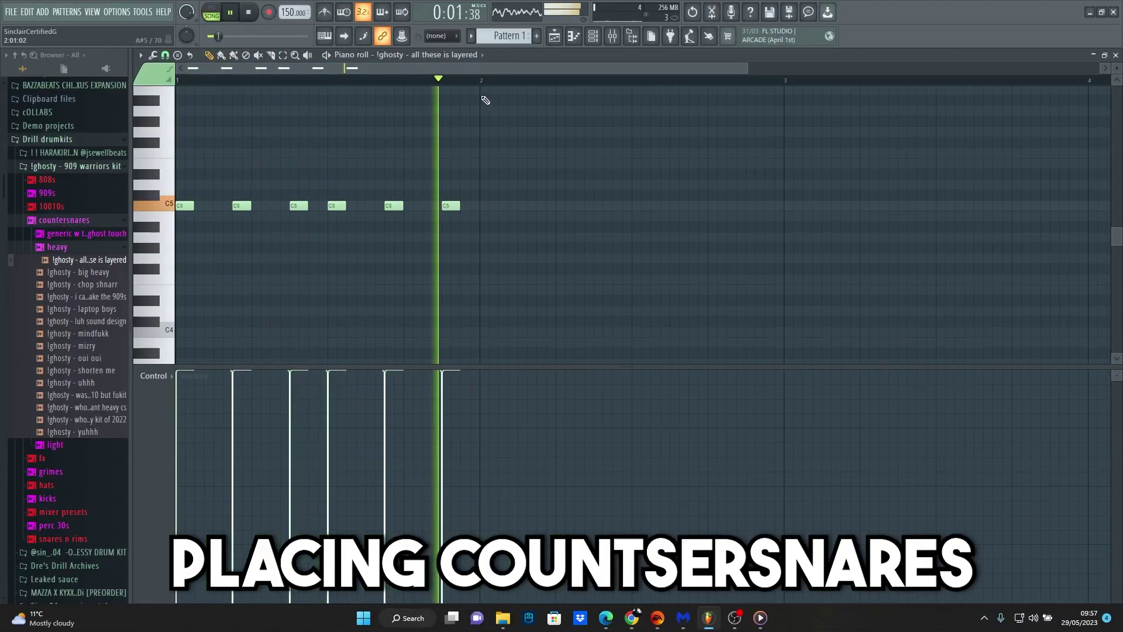
key(ctrl+a)
key(ctrl+b)
key(ctrl+b)
key(ctrl+b)
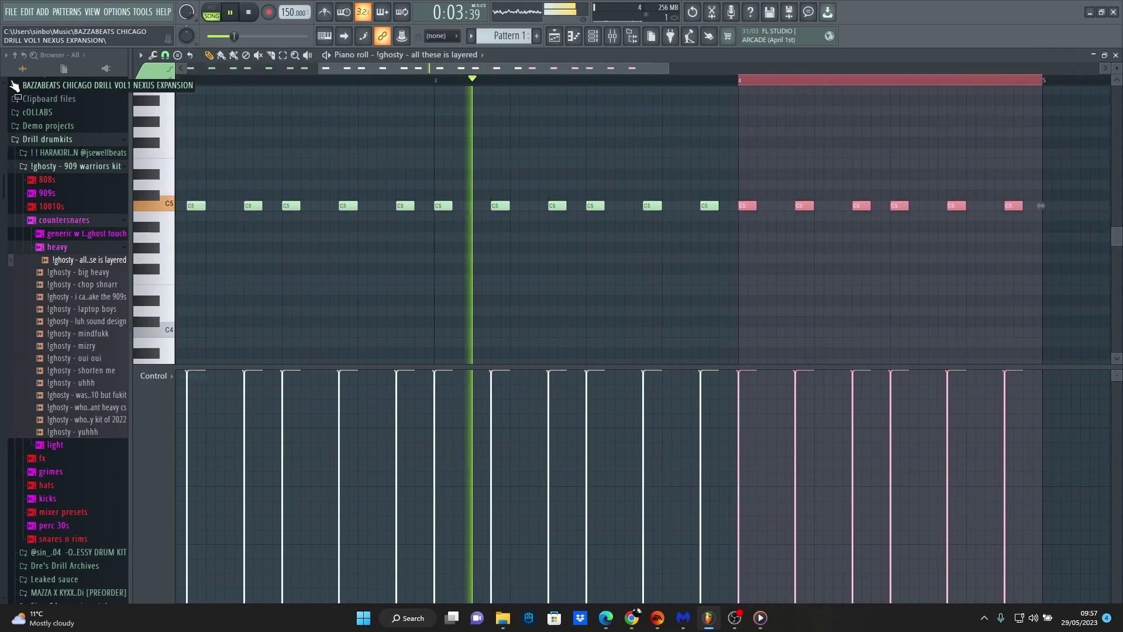
click(536, 82)
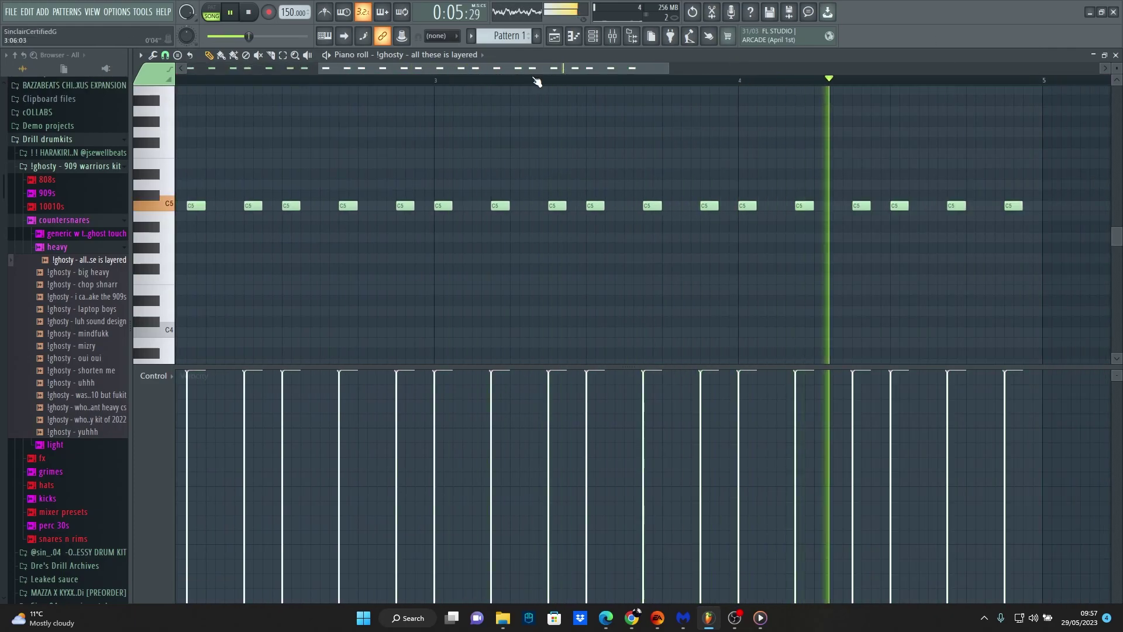
Step: Chop snare hits into short rolls, copy them further along, and zoom out over the pattern
drag(537, 82, 350, 67)
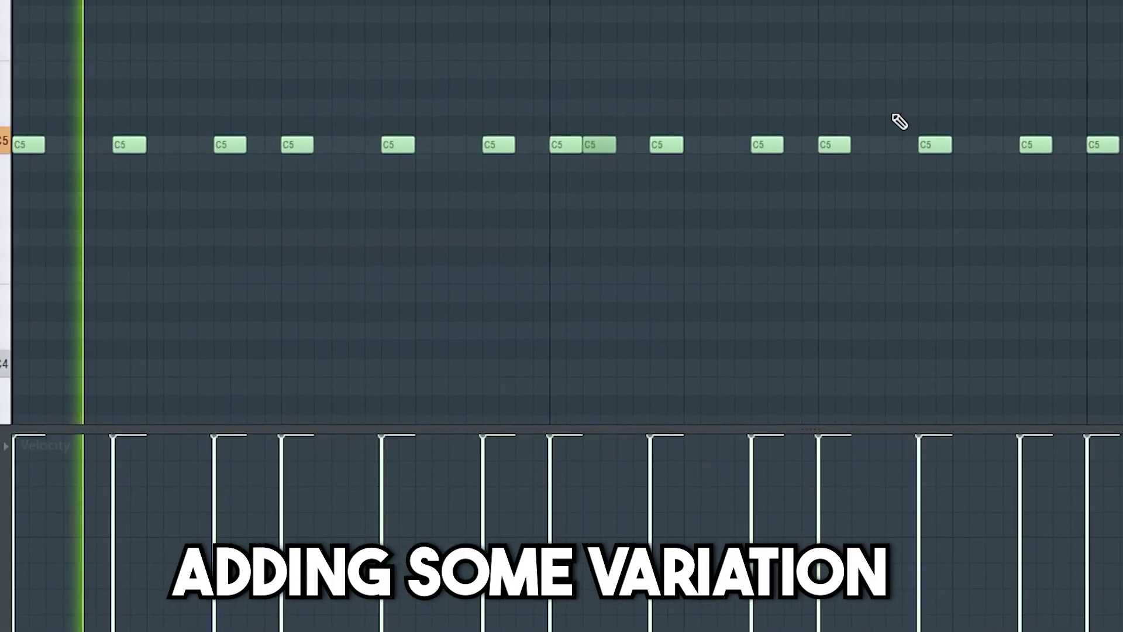
drag(524, 144, 501, 143)
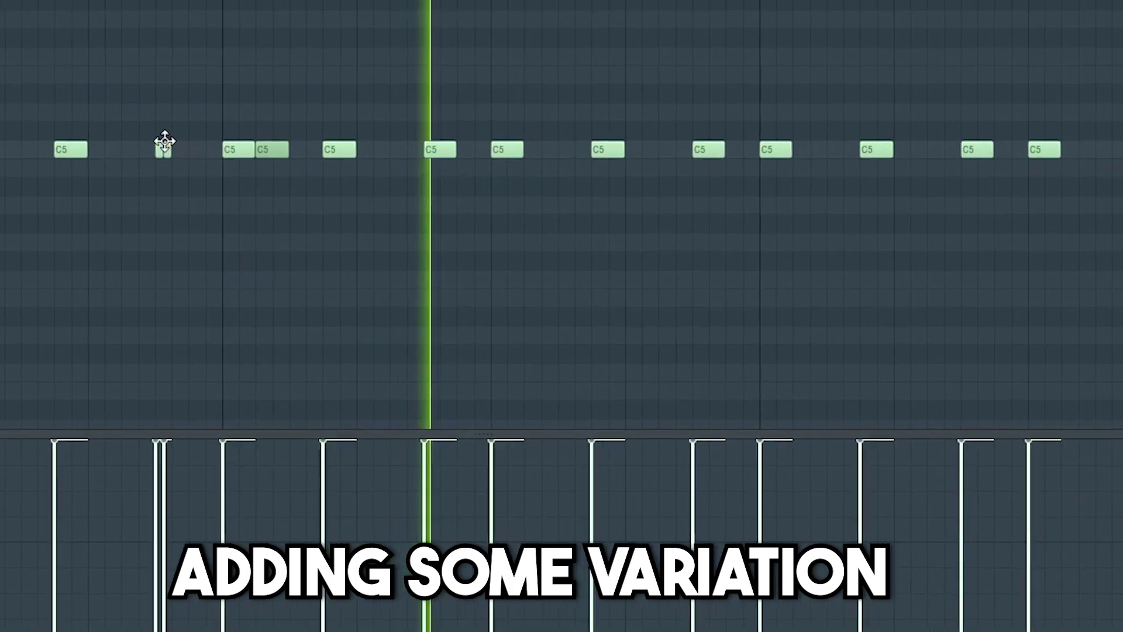
key(ctrl+b)
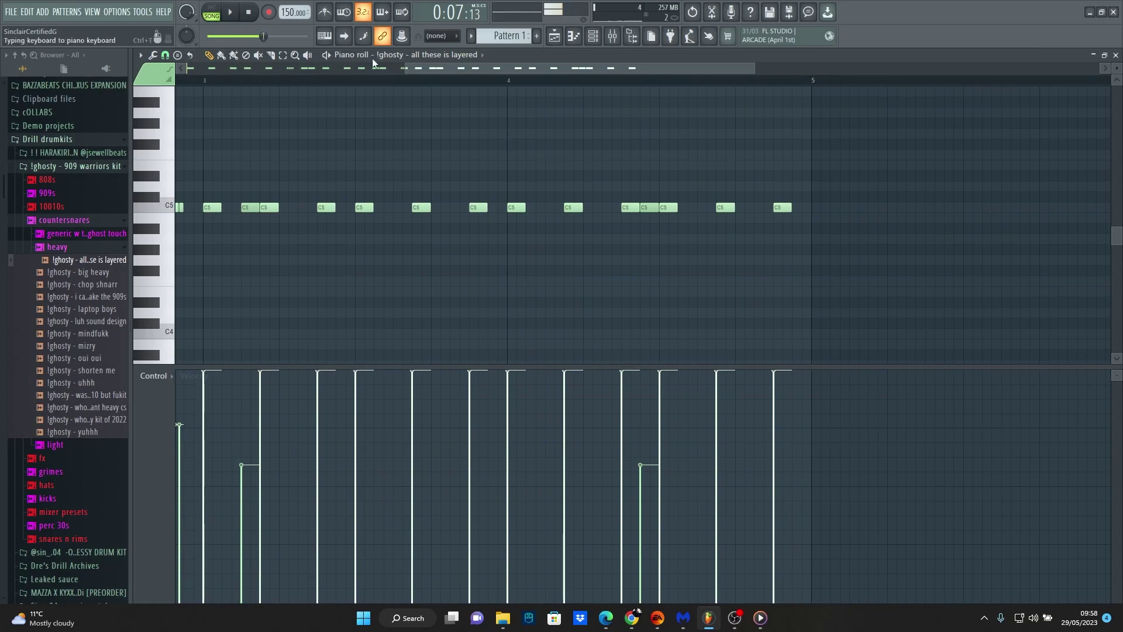
click(372, 68)
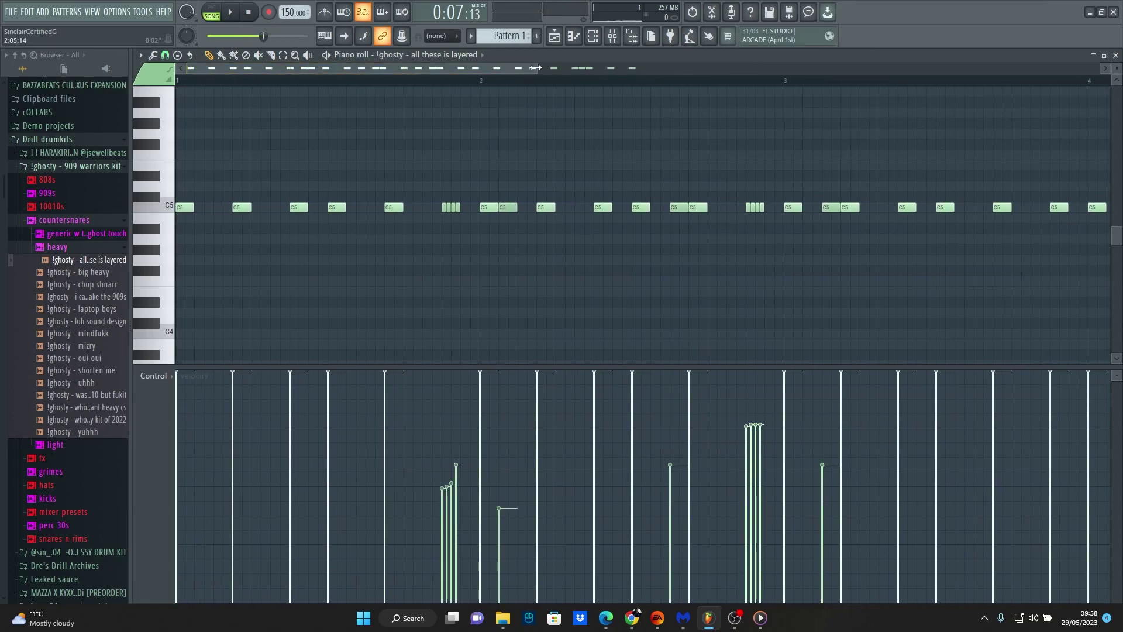
drag(535, 67, 1100, 68)
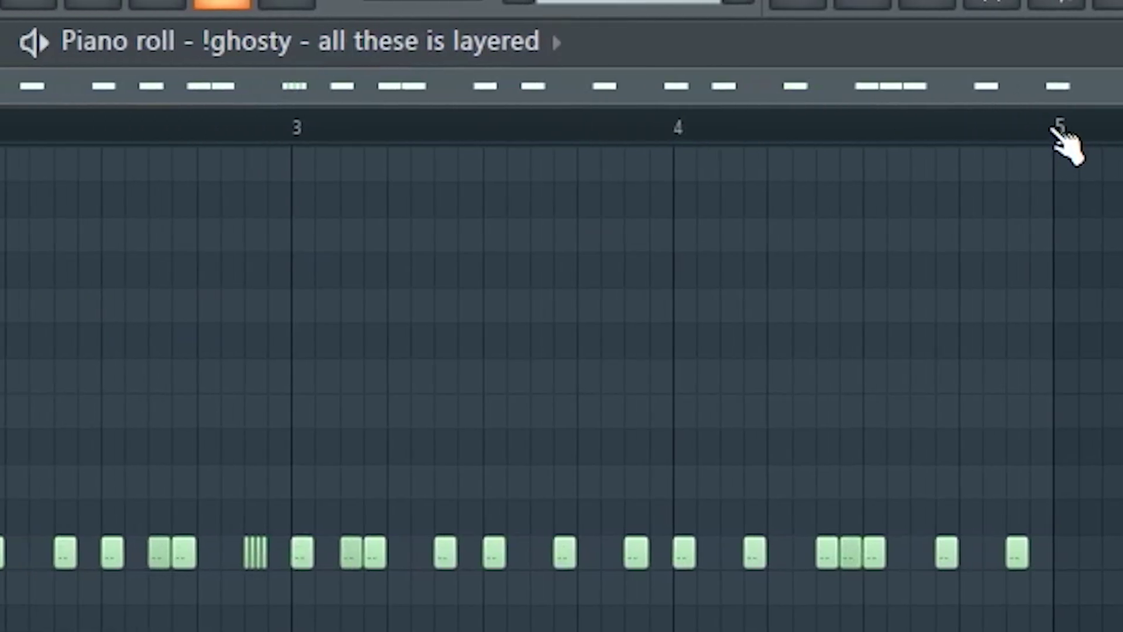
drag(632, 83, 456, 83)
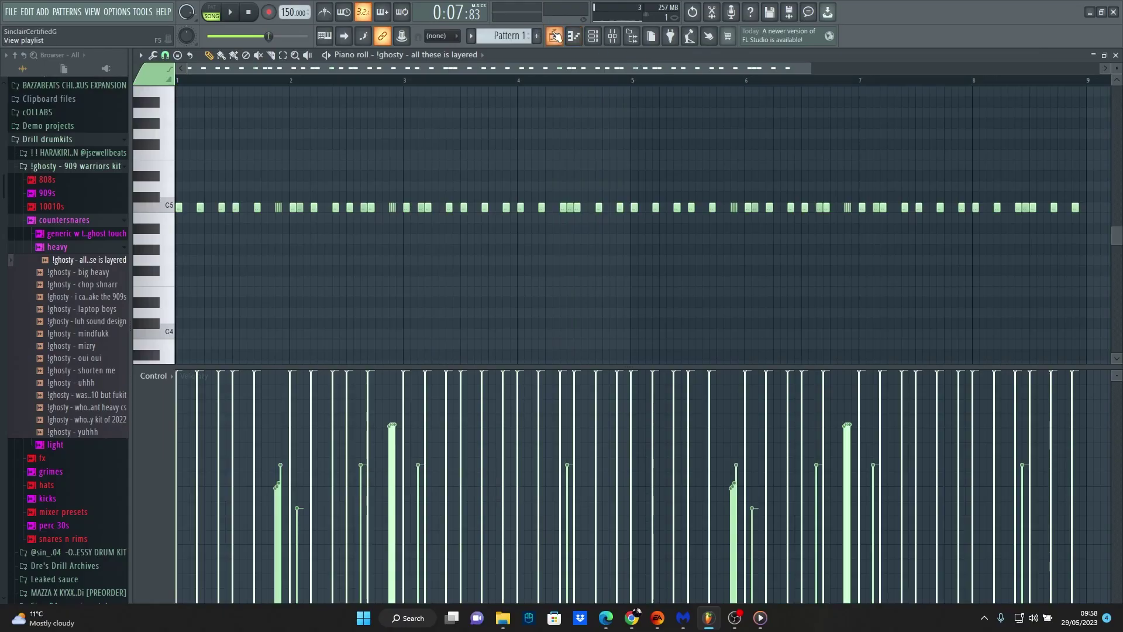
click(555, 37)
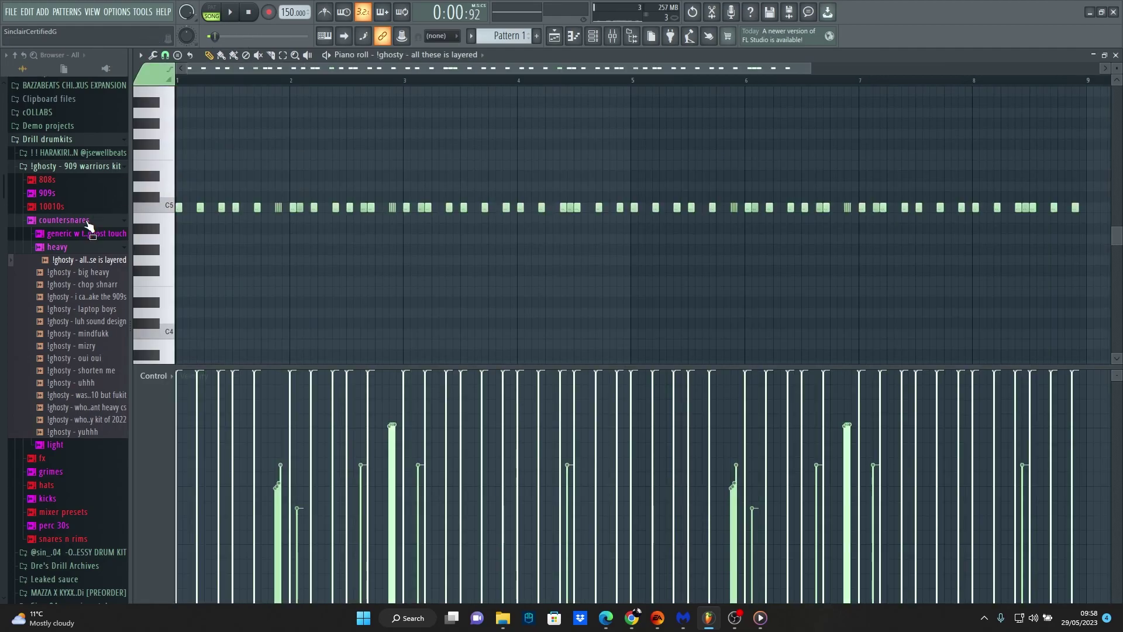
Step: Route the ghosty cowbell channel to its own mixer track
click(107, 194)
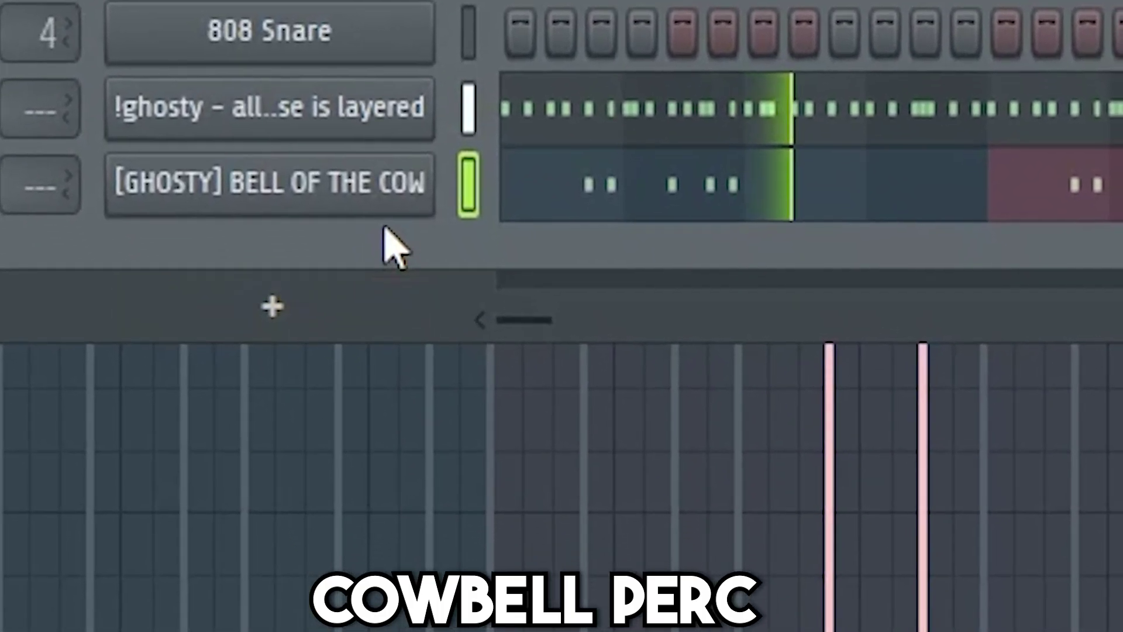
right_click(384, 211)
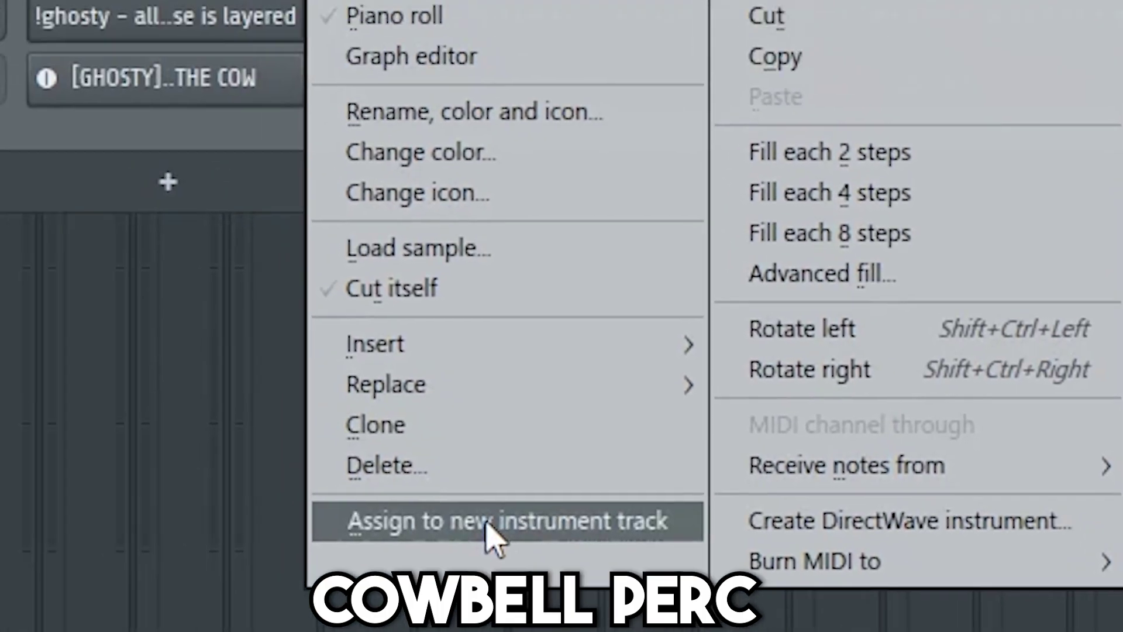
click(484, 518)
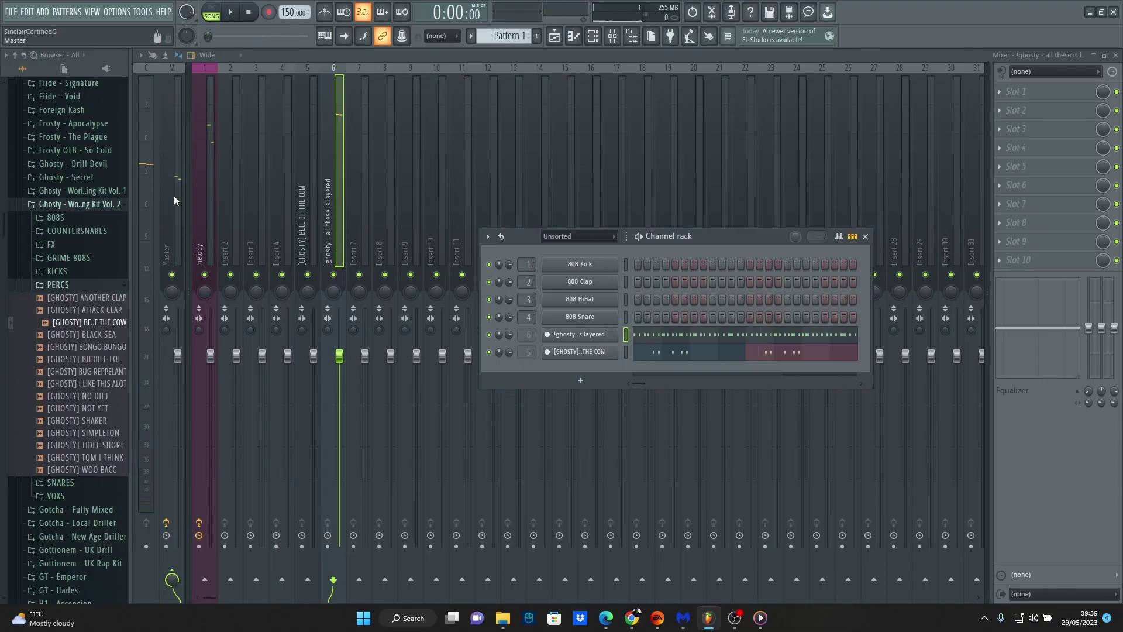
Step: Add Fruity Delay 2 with longer time and lower cutoff, then Fruity Reeverb 2 in slot 2
click(865, 236)
click(1016, 91)
click(643, 151)
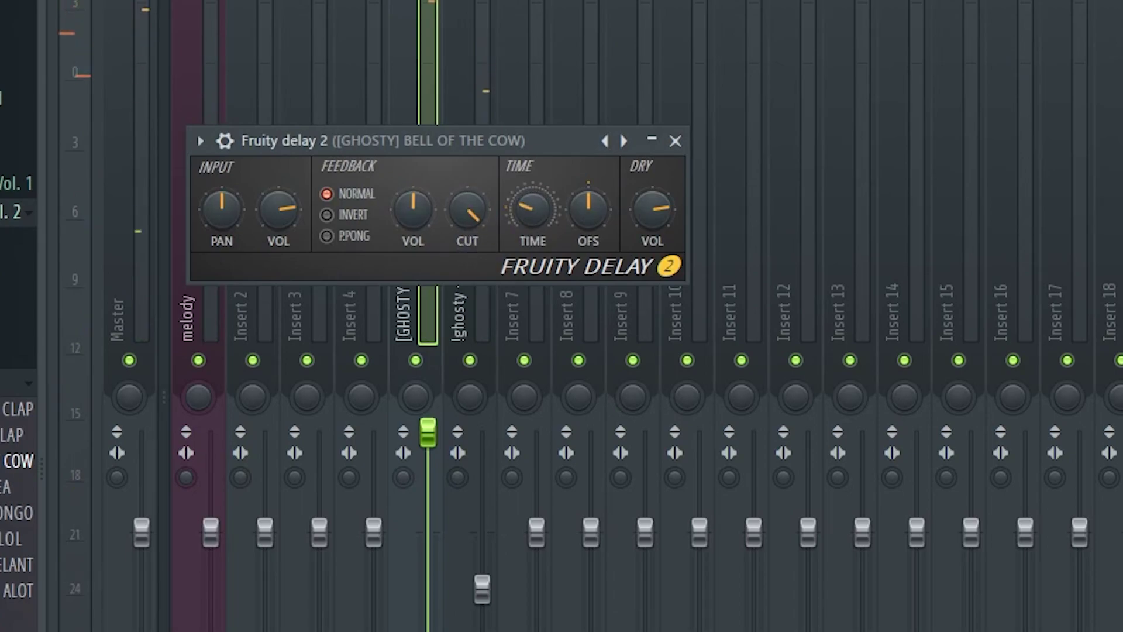
drag(532, 208, 533, 193)
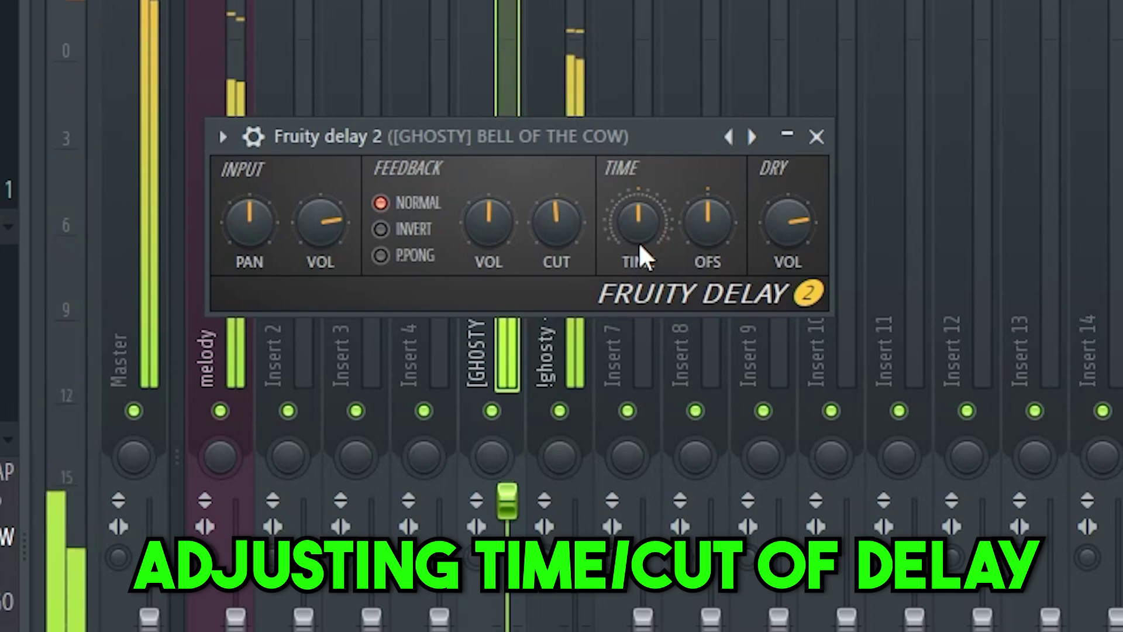
drag(560, 230, 560, 263)
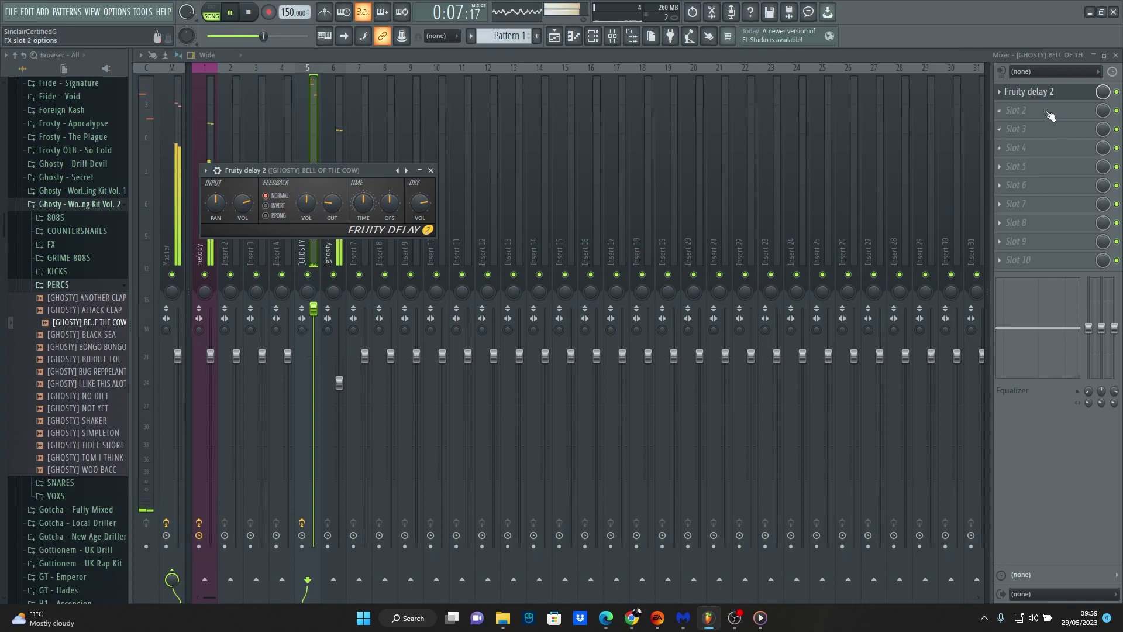
click(1050, 115)
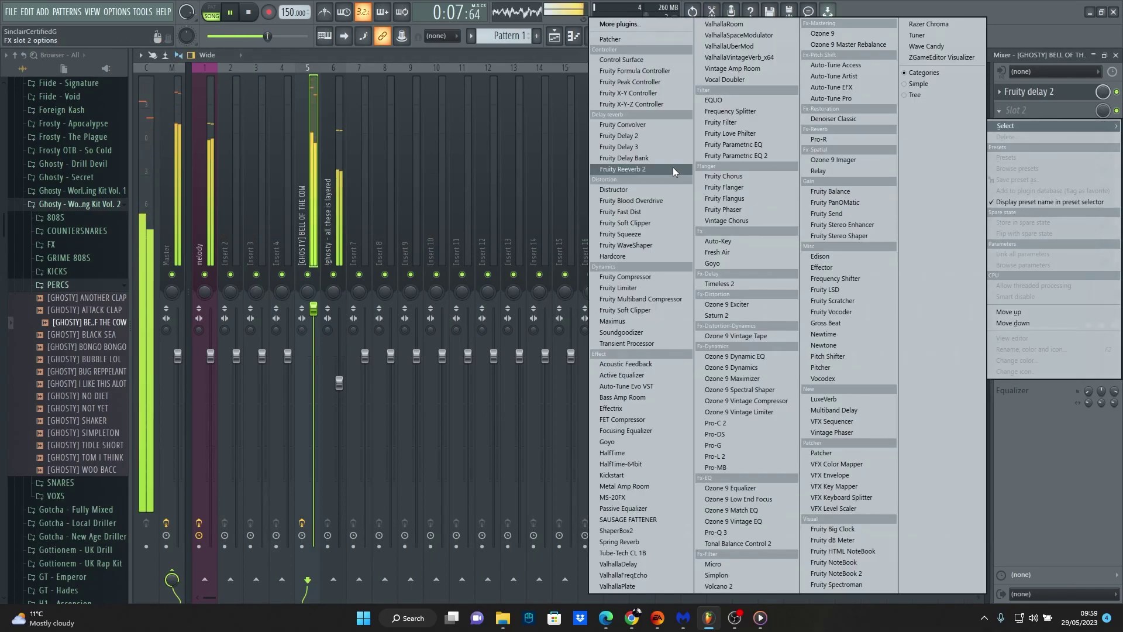
click(640, 169)
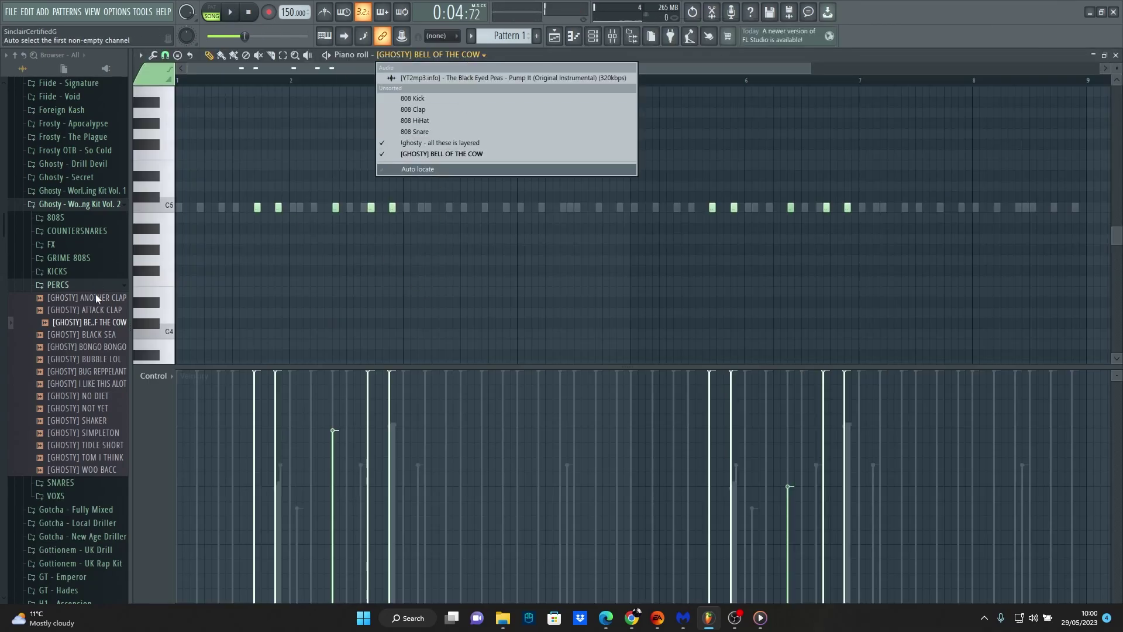
Step: Load SNUFF PERC from the Ghosty Vol. 1 PERCS folder and place three perc notes
click(97, 298)
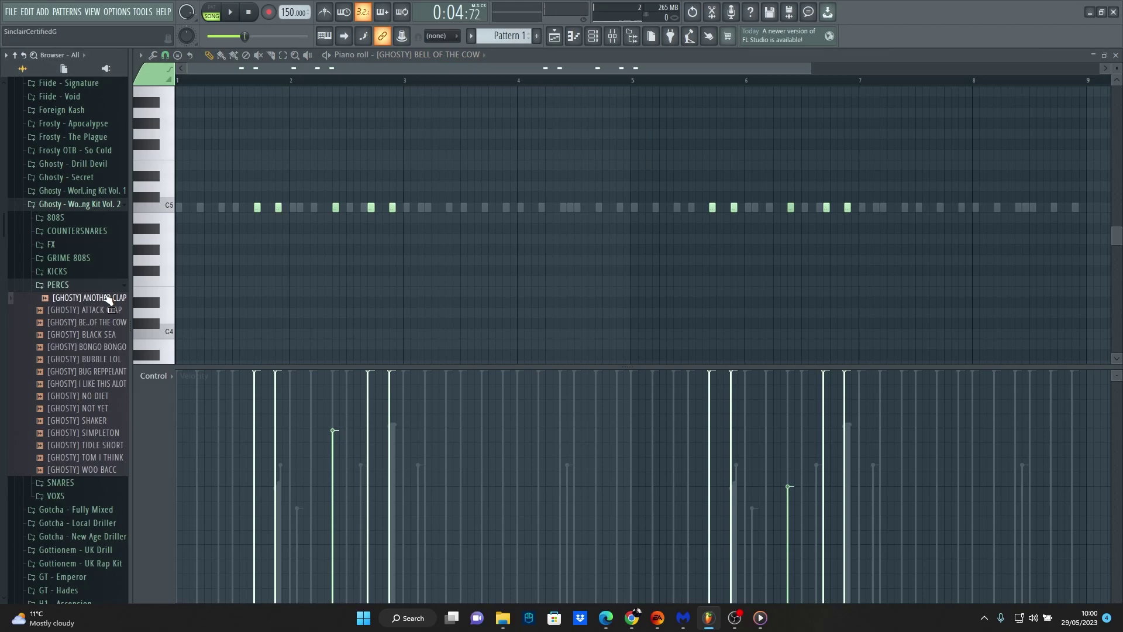
click(82, 204)
click(107, 191)
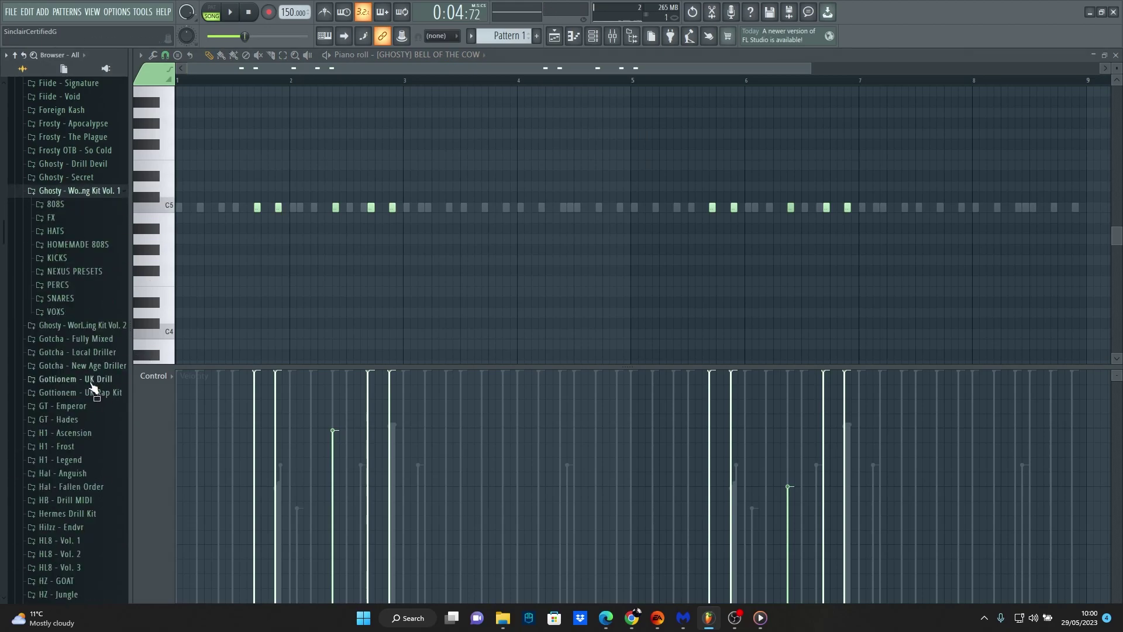
click(82, 285)
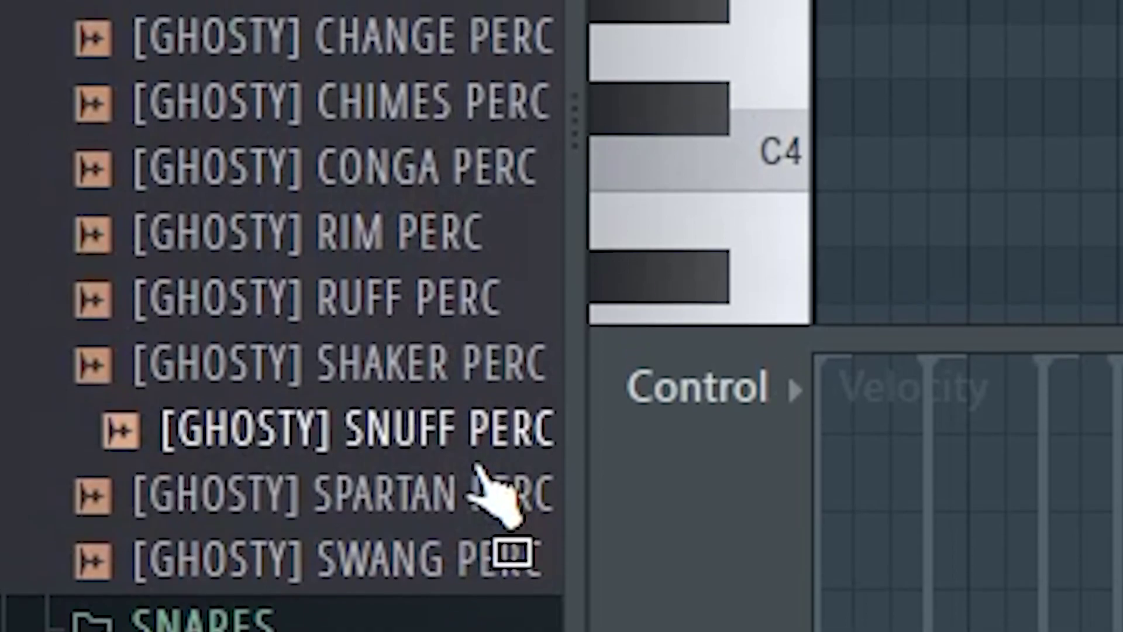
mouse_move(485, 456)
mouse_down()
mouse_move(907, 225)
mouse_move(576, 370)
mouse_up()
click(487, 60)
click(432, 165)
click(236, 216)
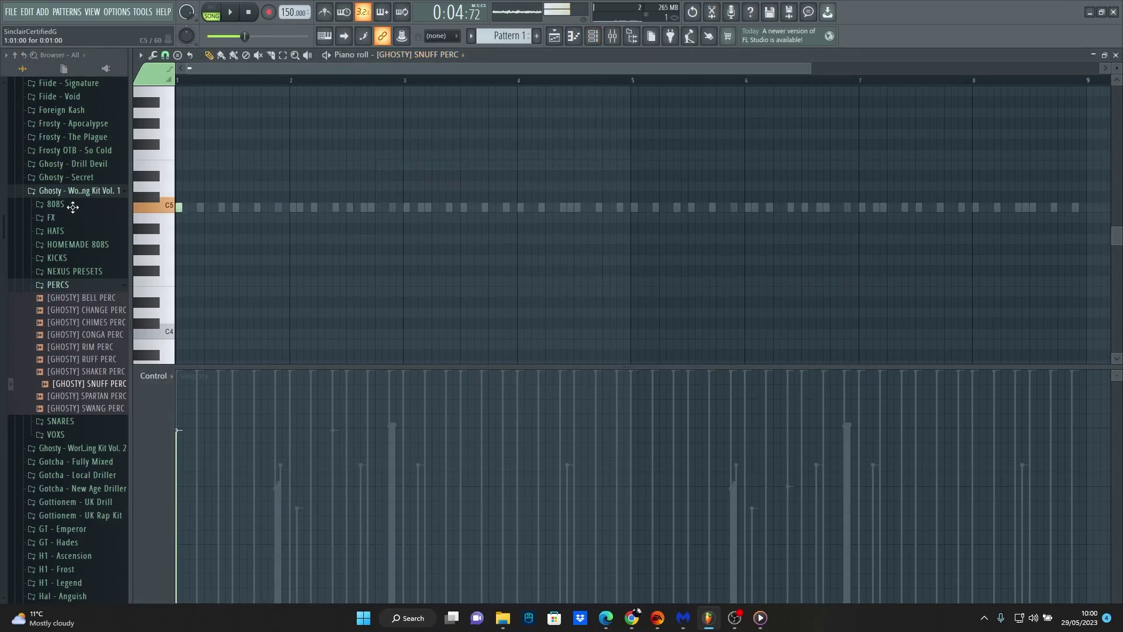
key(space)
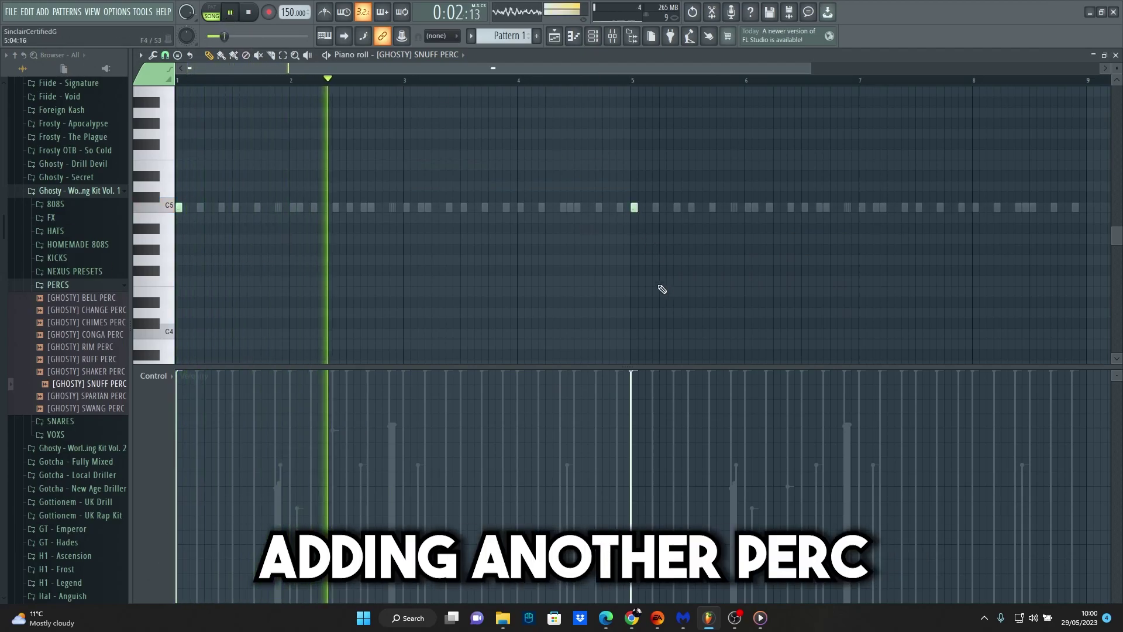
Step: Assign SNUFF PERC to its own mixer track
click(554, 36)
right_click(617, 368)
click(648, 508)
key(F9)
Step: Add Fruity Delay 2 to the SNUFF PERC track with longer time and lower cutoff
click(1067, 111)
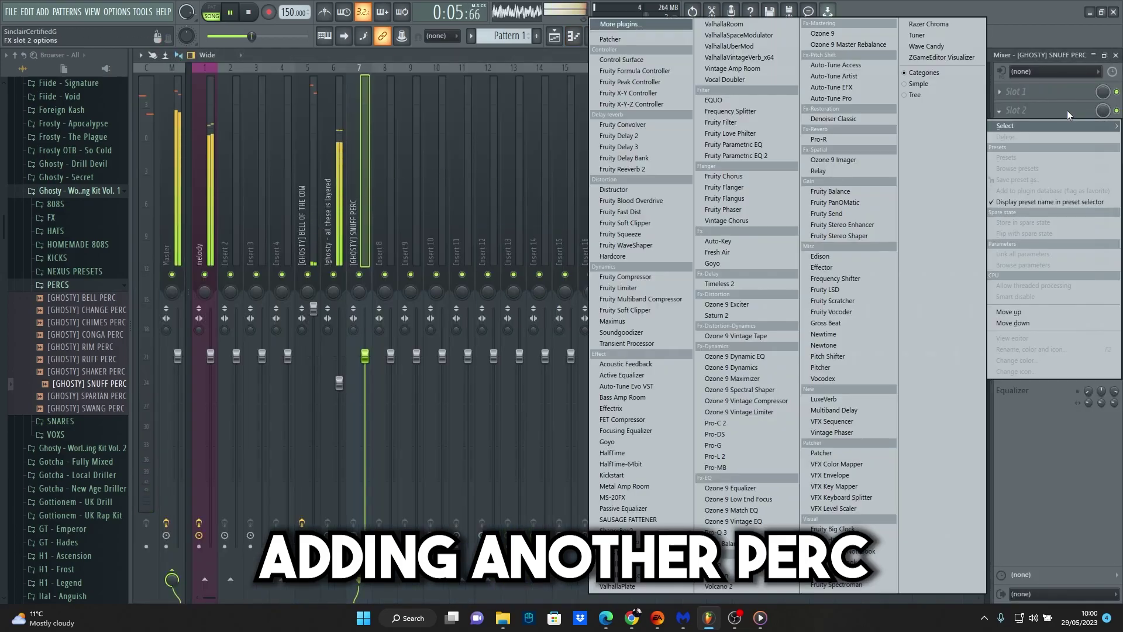
click(666, 135)
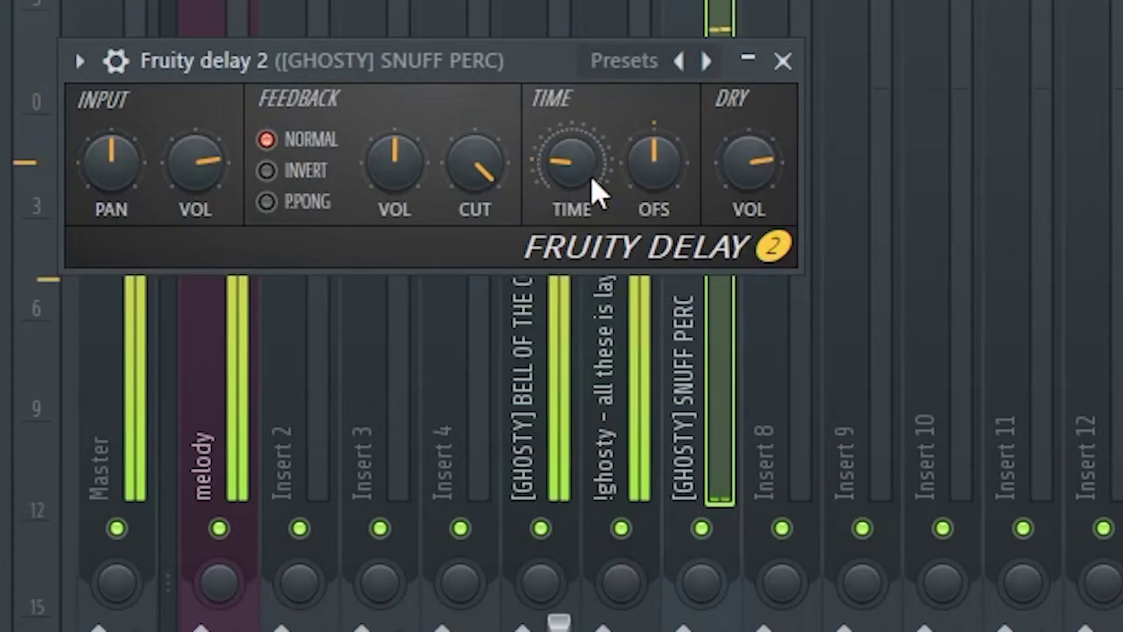
drag(594, 187, 594, 173)
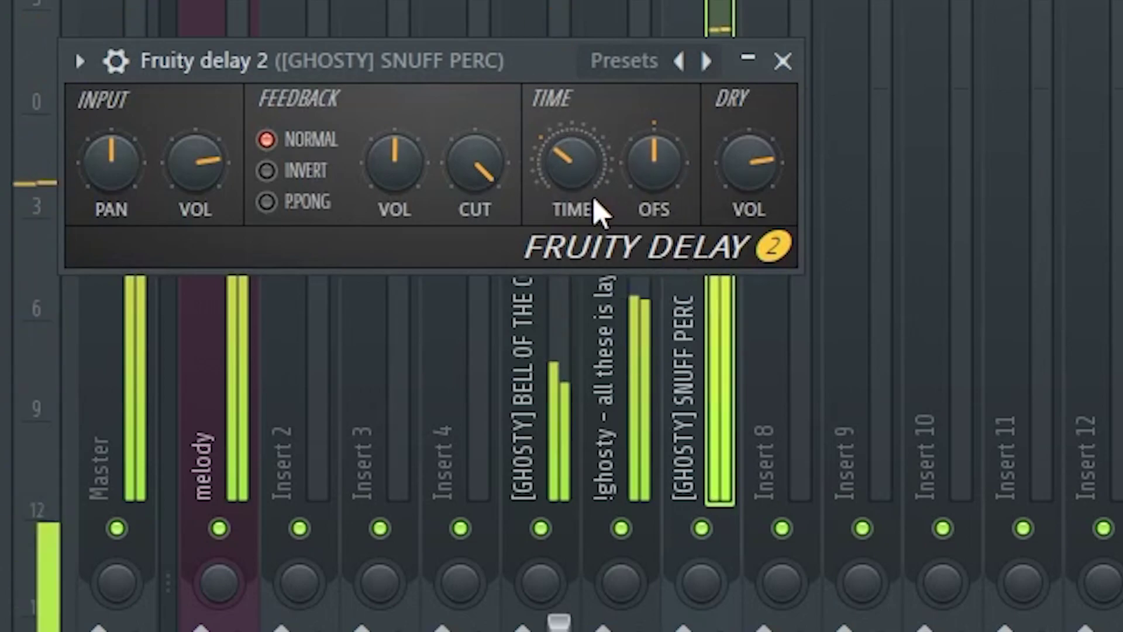
drag(602, 213, 602, 199)
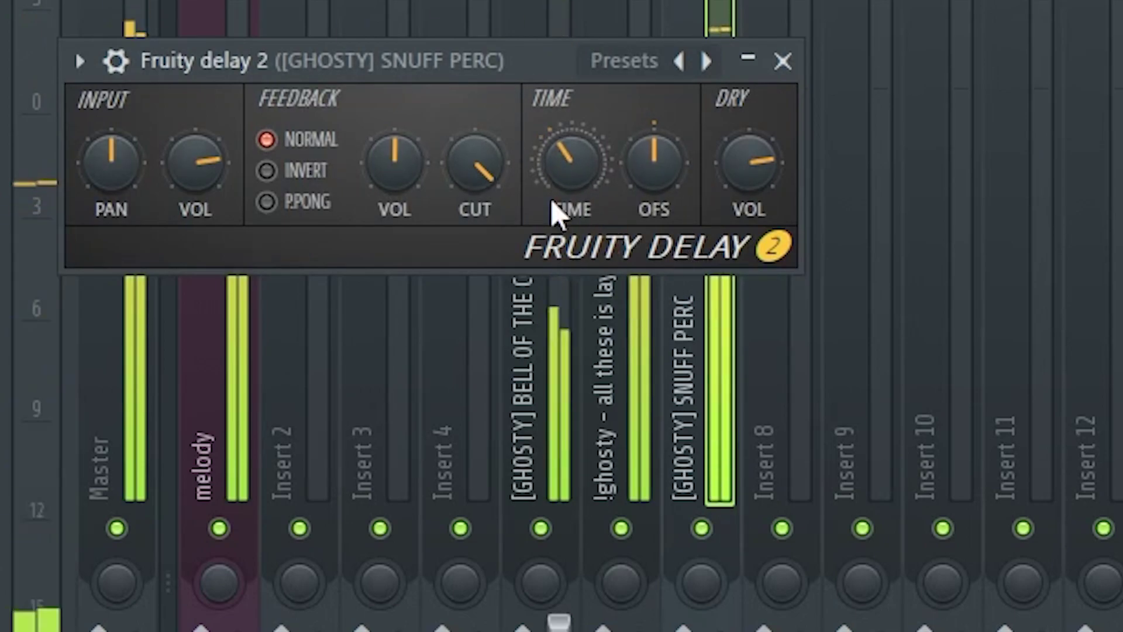
drag(474, 205, 474, 176)
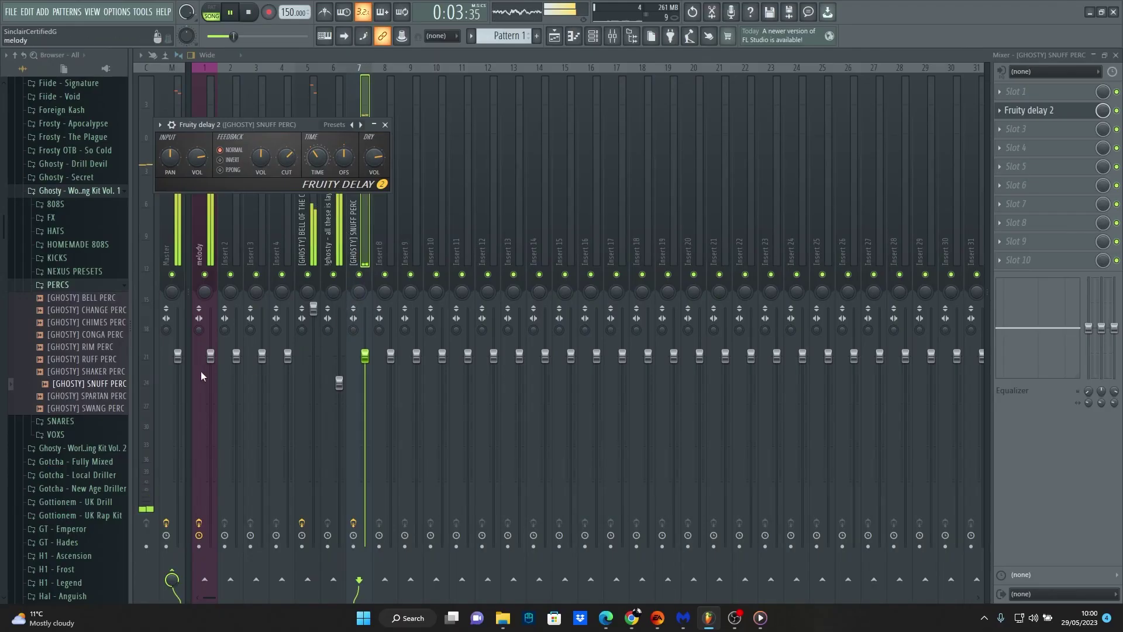
click(210, 370)
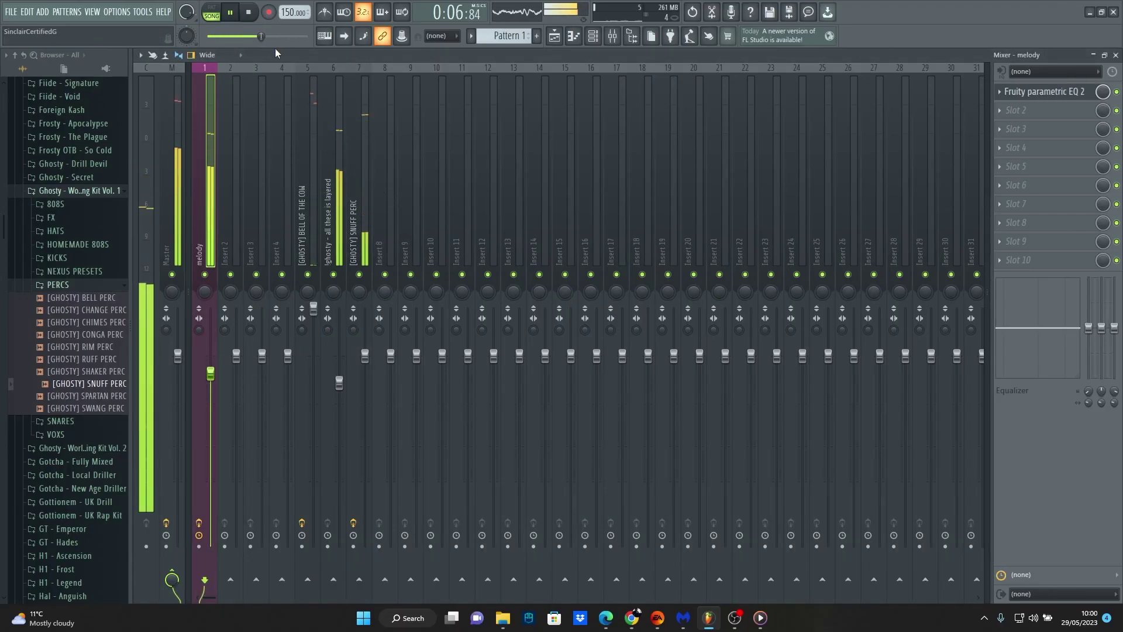
drag(268, 36, 265, 45)
click(351, 213)
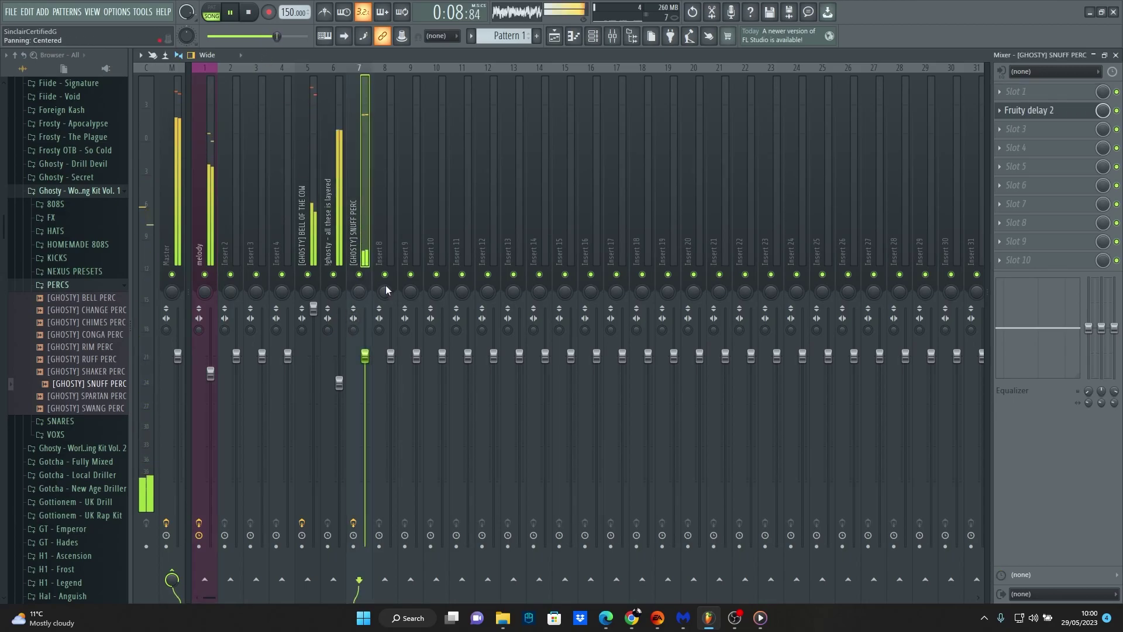
key(space)
scroll(24, 336, up, 15)
Step: Place SIN-THUNDER KICK hits across bars 1 to 5, making one bar-4 kick softer
scroll(23, 337, up, 10)
click(23, 332)
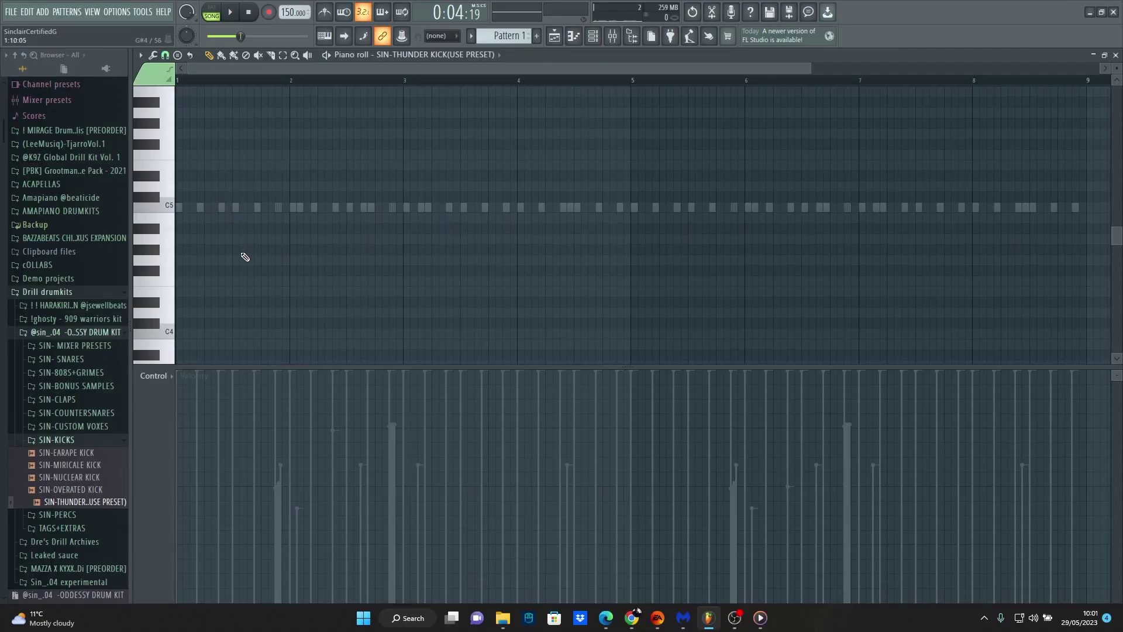
click(178, 218)
click(230, 12)
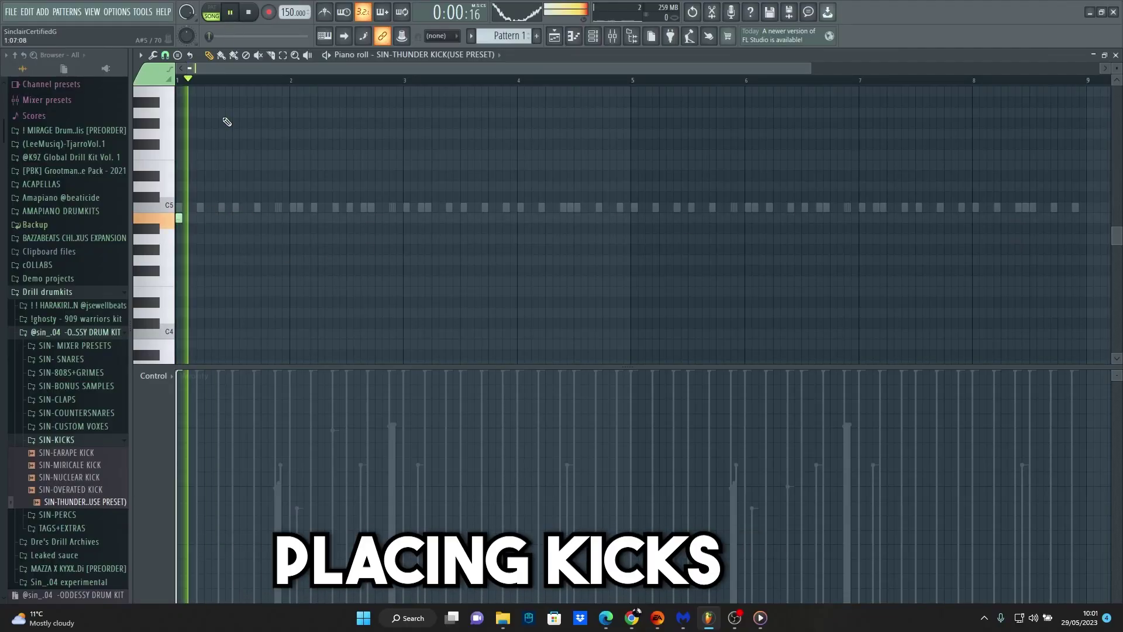
click(347, 218)
click(406, 218)
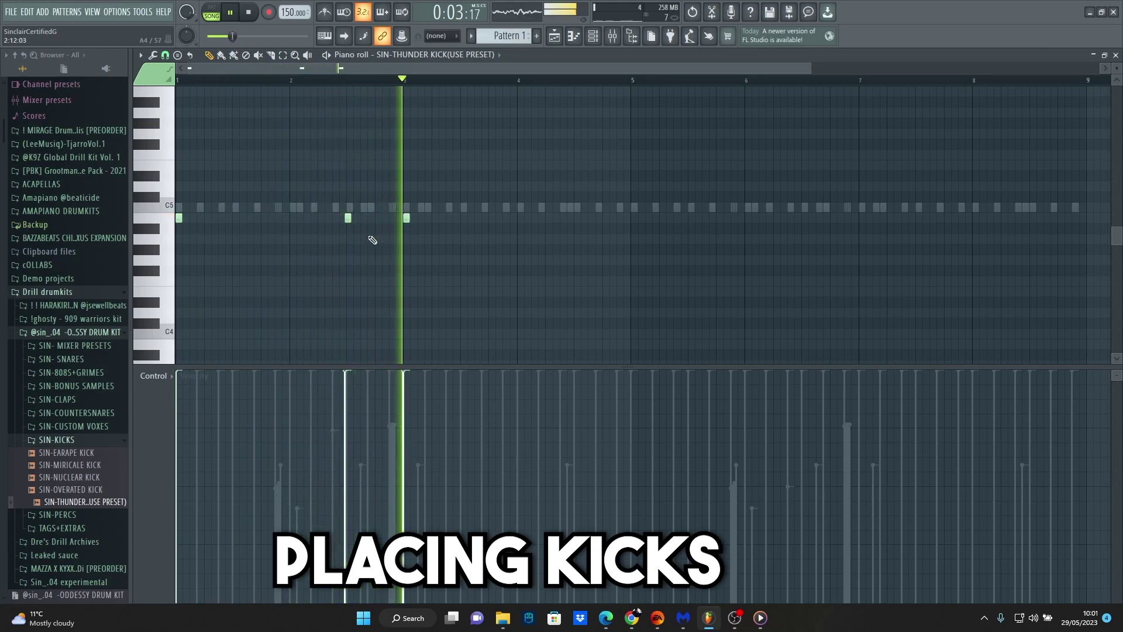
click(563, 217)
click(449, 217)
click(634, 218)
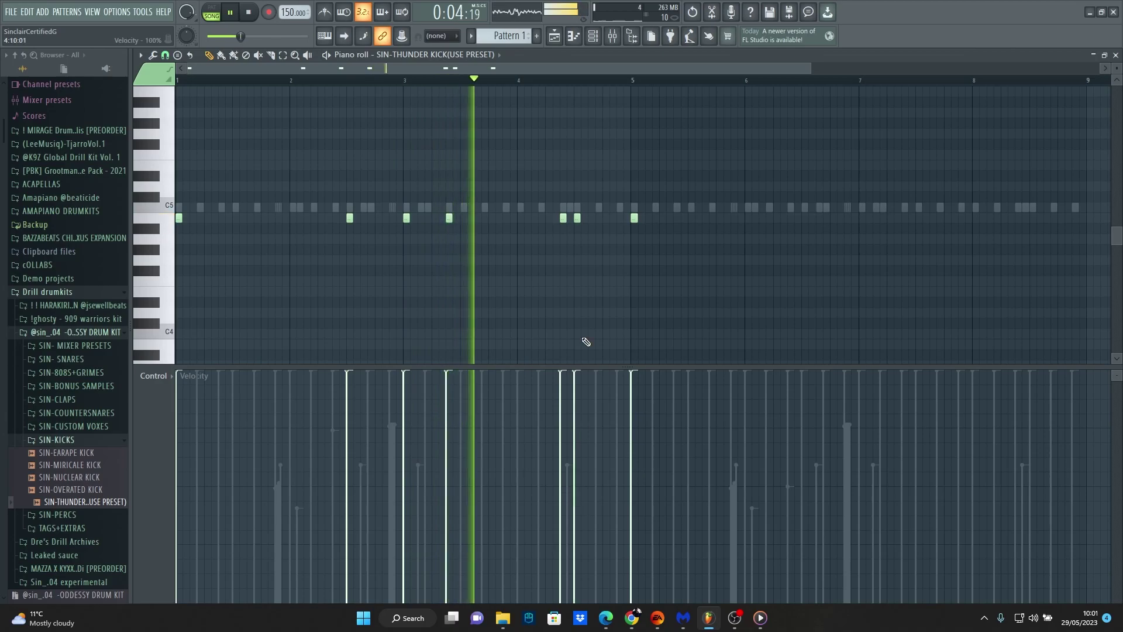
click(560, 488)
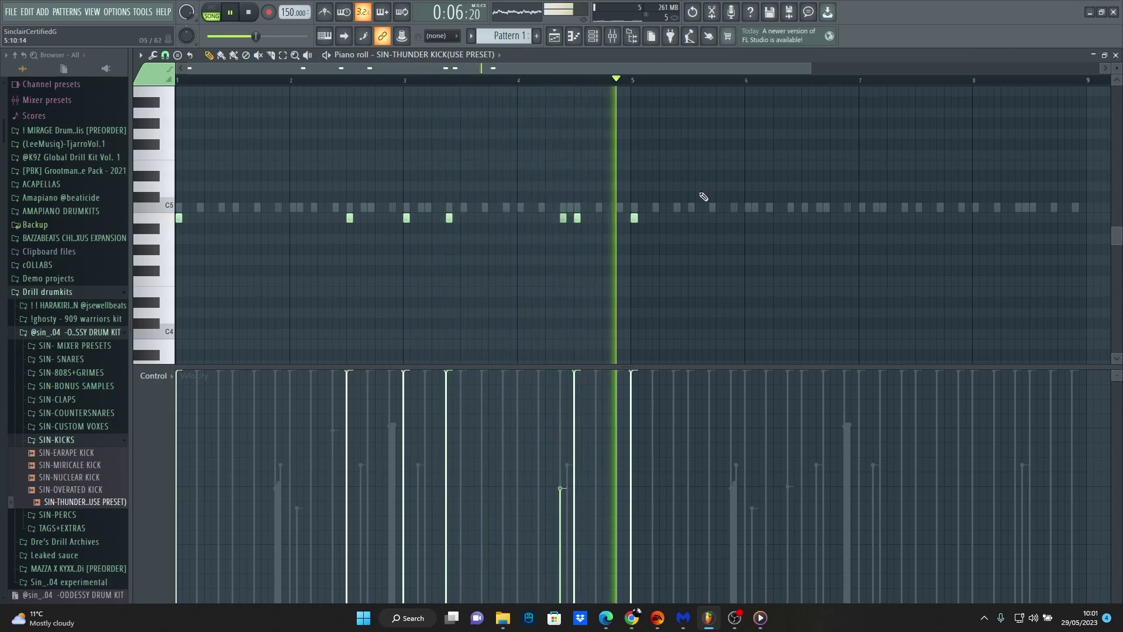
Step: Add the remaining kicks in bars 6, 7 and 8, then stop playback
click(801, 218)
click(863, 218)
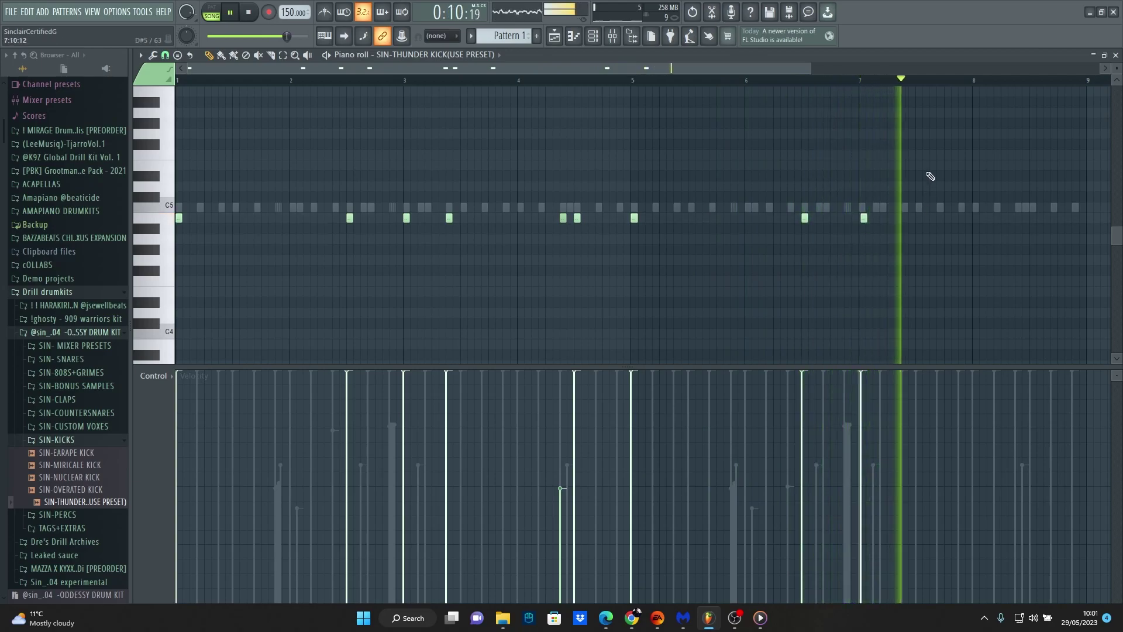
click(905, 218)
click(961, 218)
click(1033, 217)
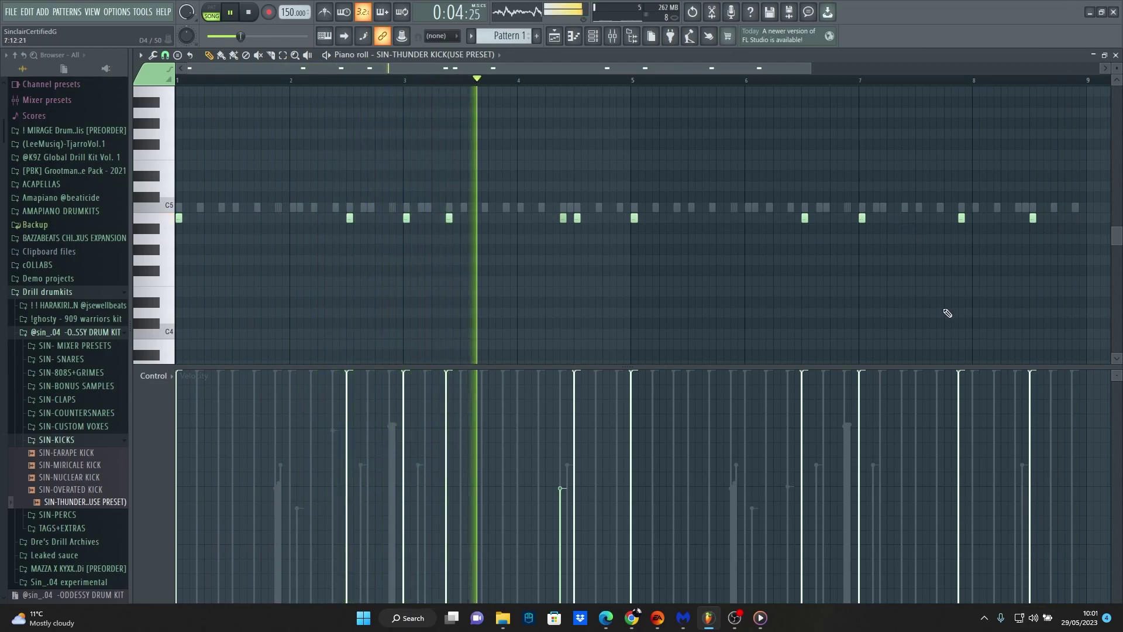
click(231, 11)
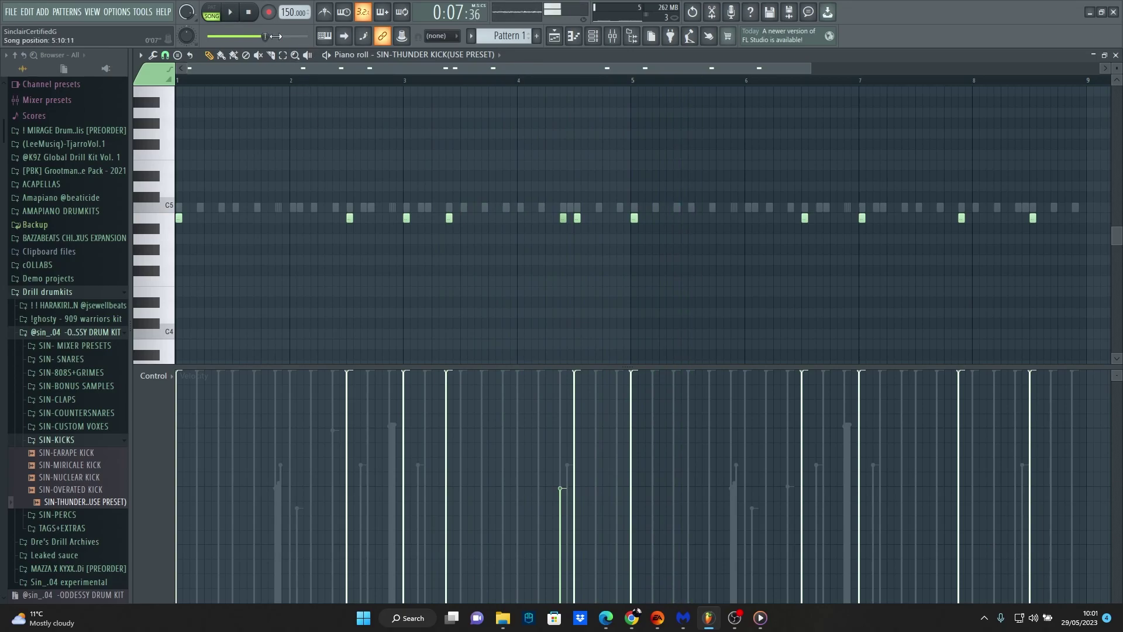
key(F6)
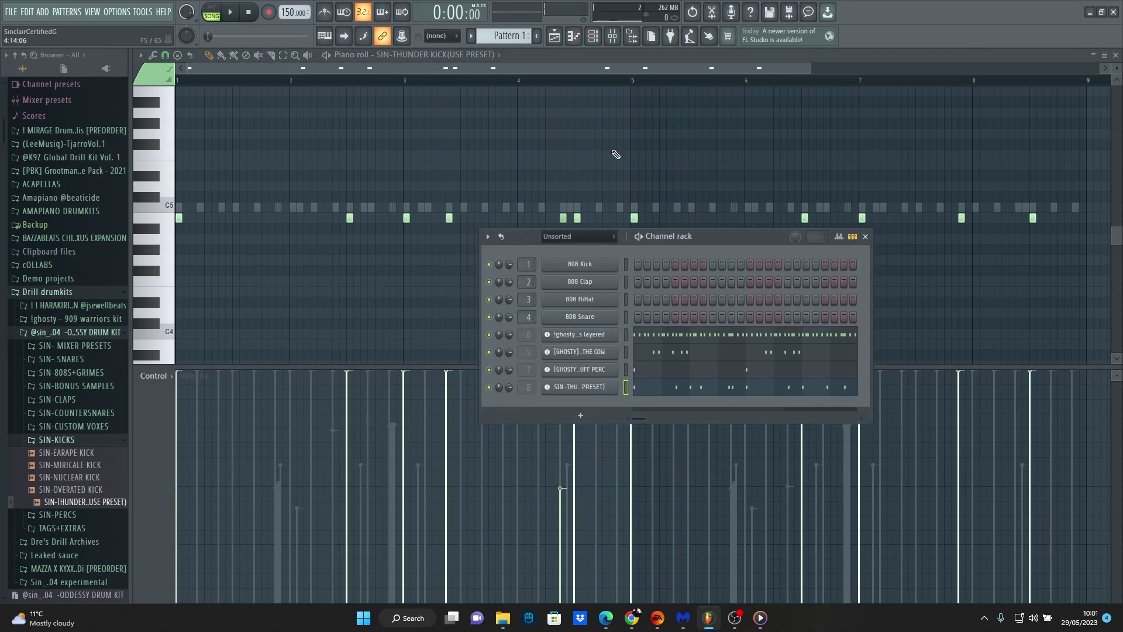
Step: Open Dre's Drill Archives and its X10 - Lockdown kit folder to reach MONSTER SNARE
click(614, 36)
click(614, 36)
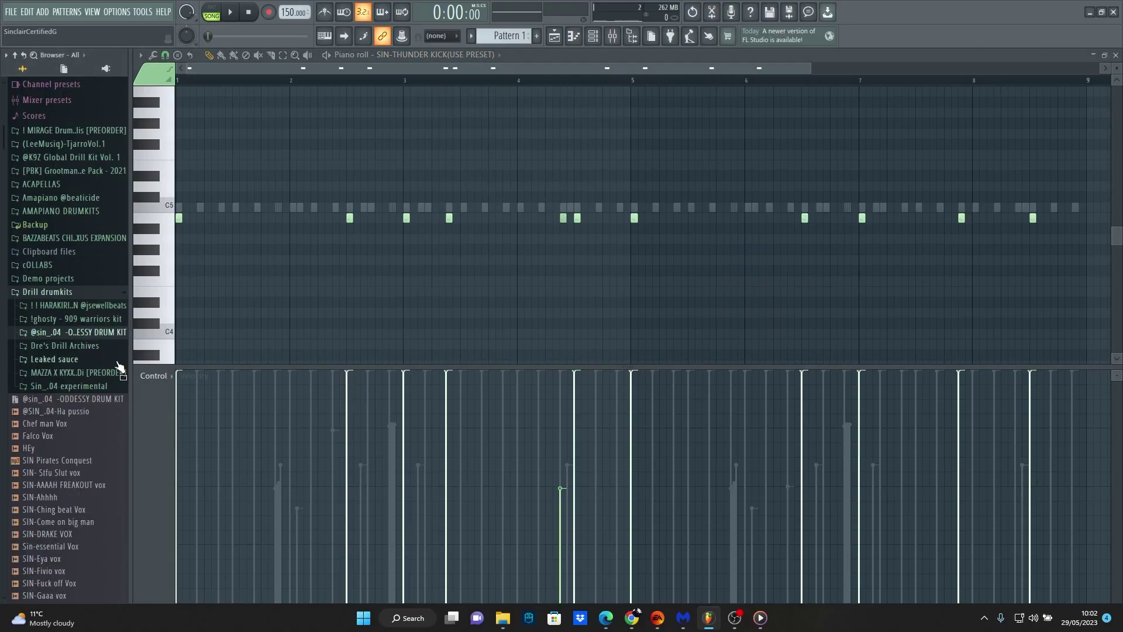
click(86, 350)
scroll(78, 351, down, 5)
scroll(79, 356, down, 5)
scroll(79, 366, down, 5)
click(76, 372)
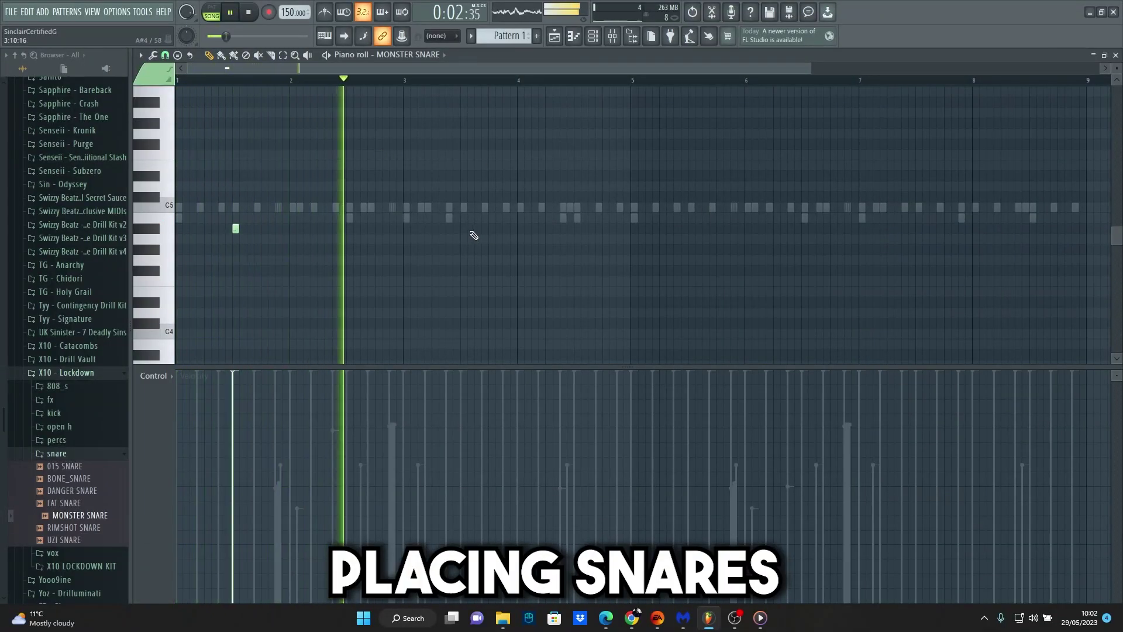
Step: Draw MONSTER SNARE hits in bars 2 through 6, with a softer one before bar 6
click(462, 228)
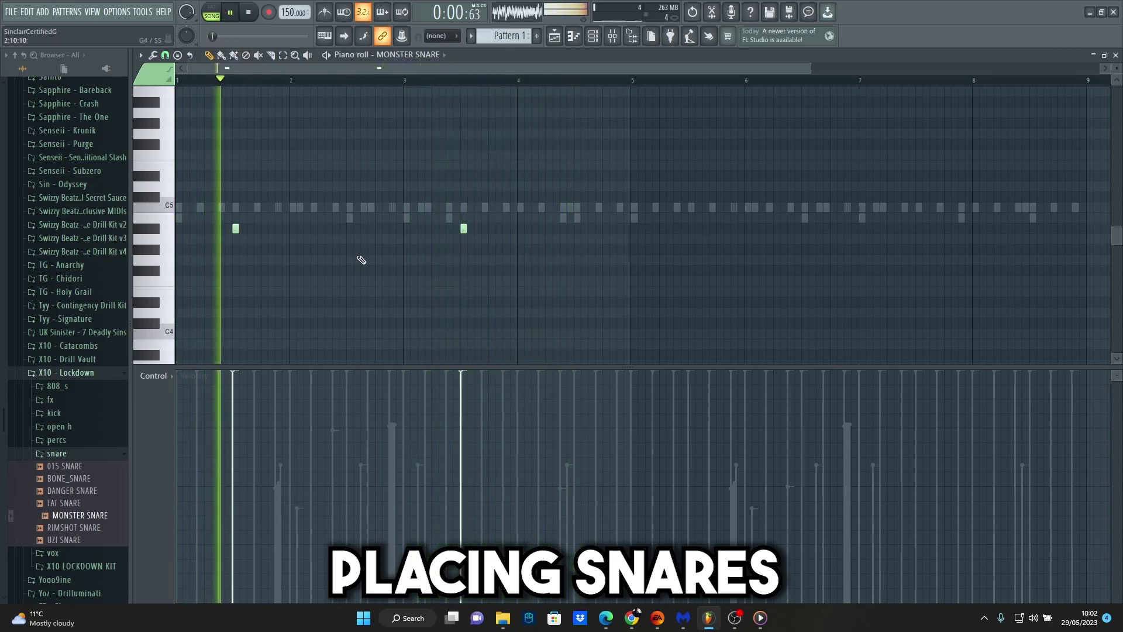
click(378, 228)
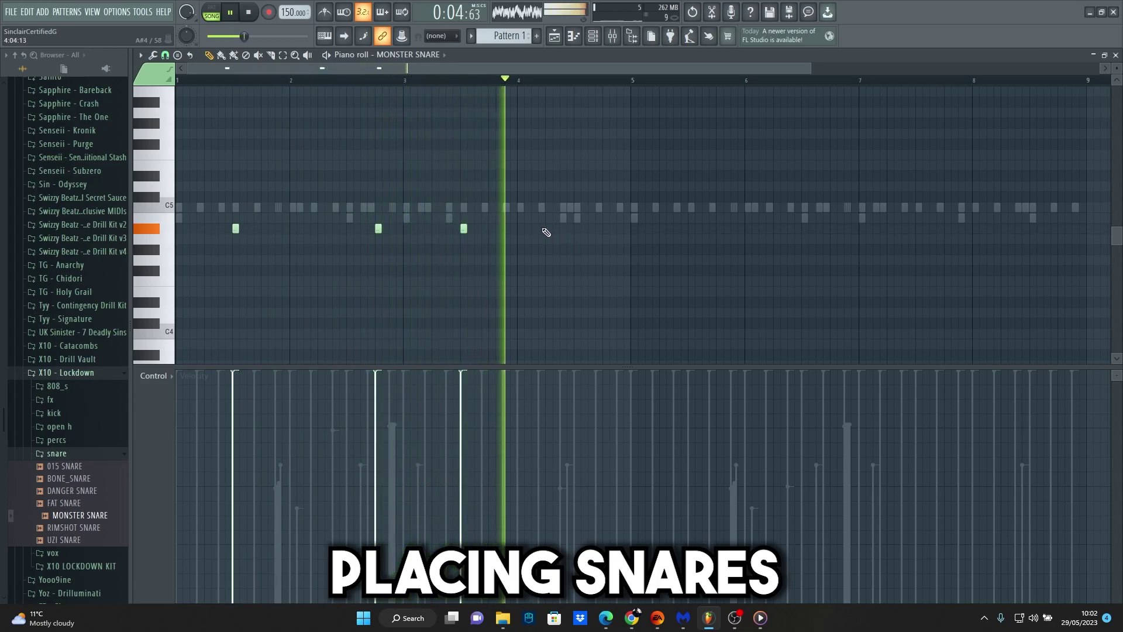
click(605, 229)
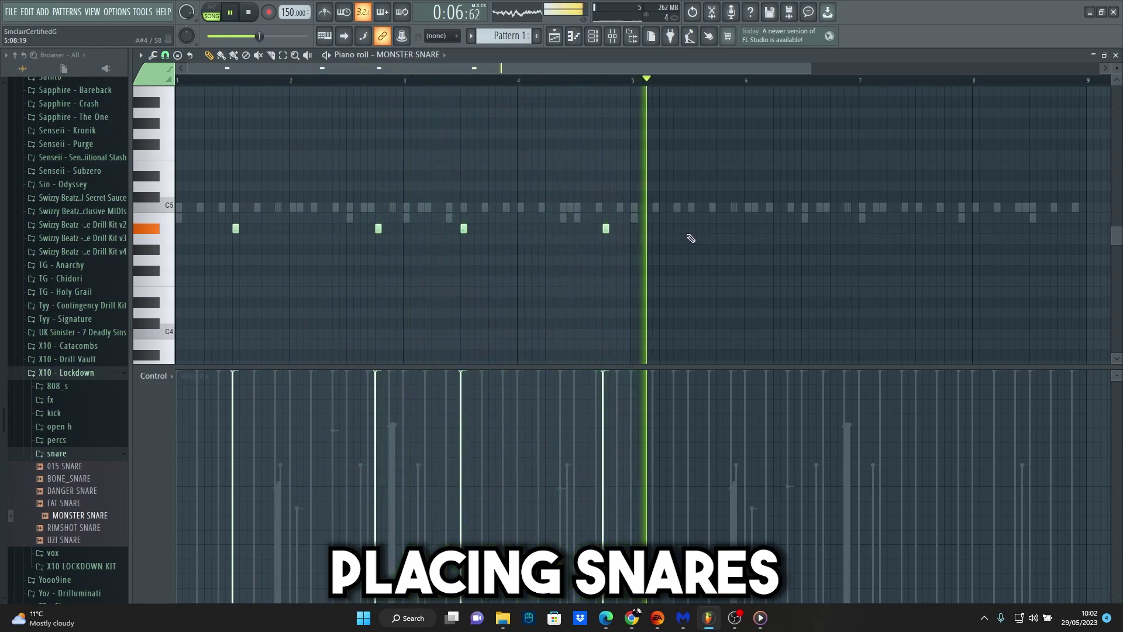
click(690, 228)
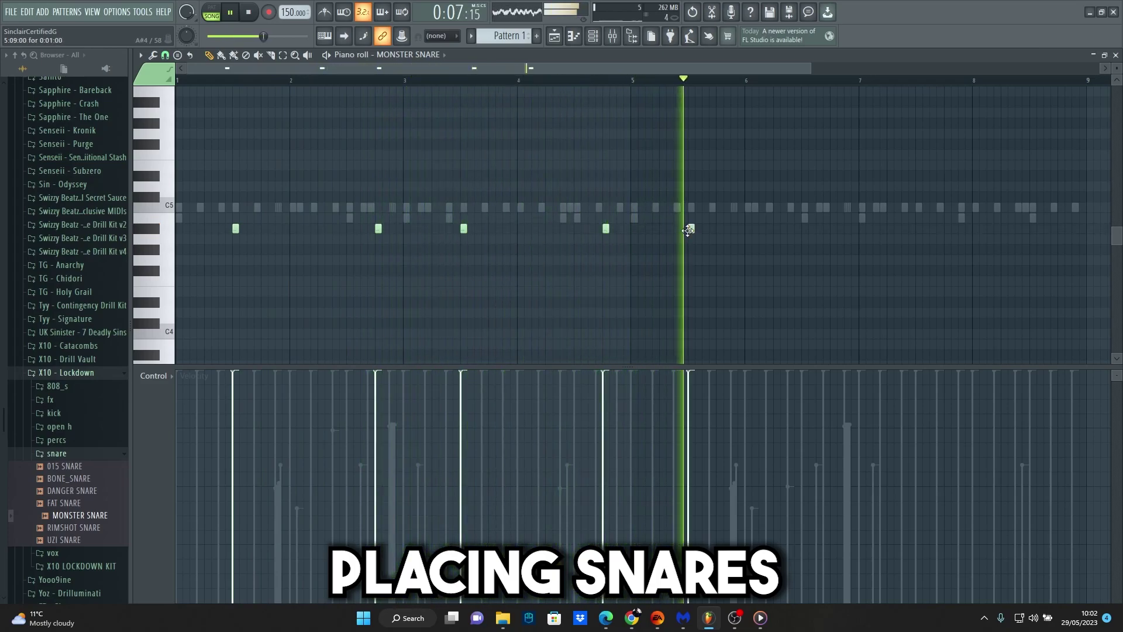
click(830, 228)
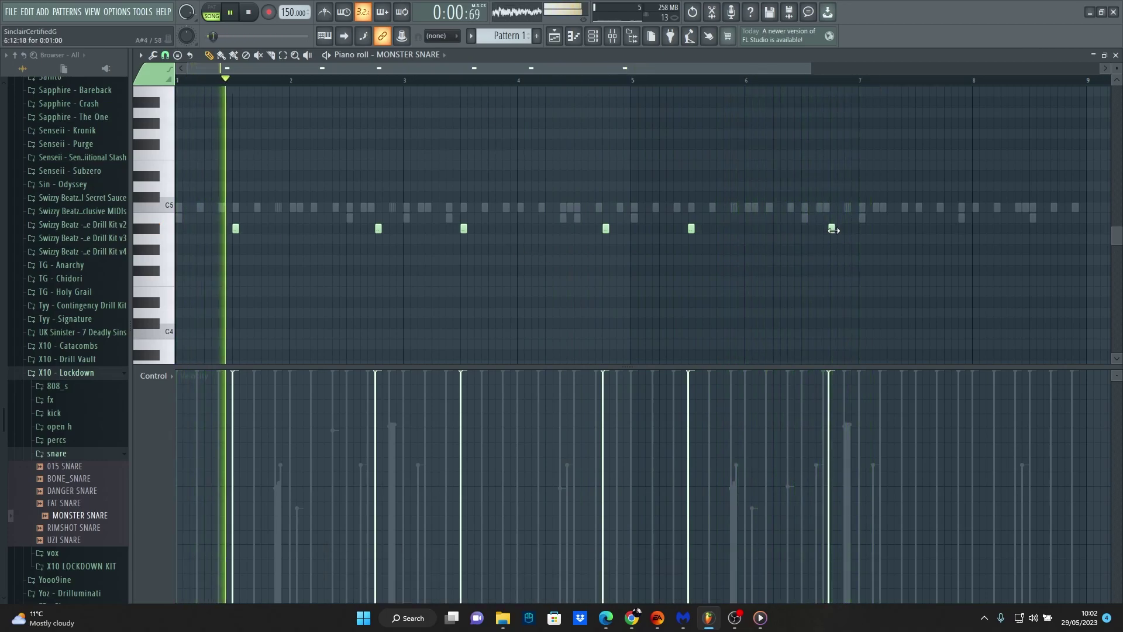
click(819, 228)
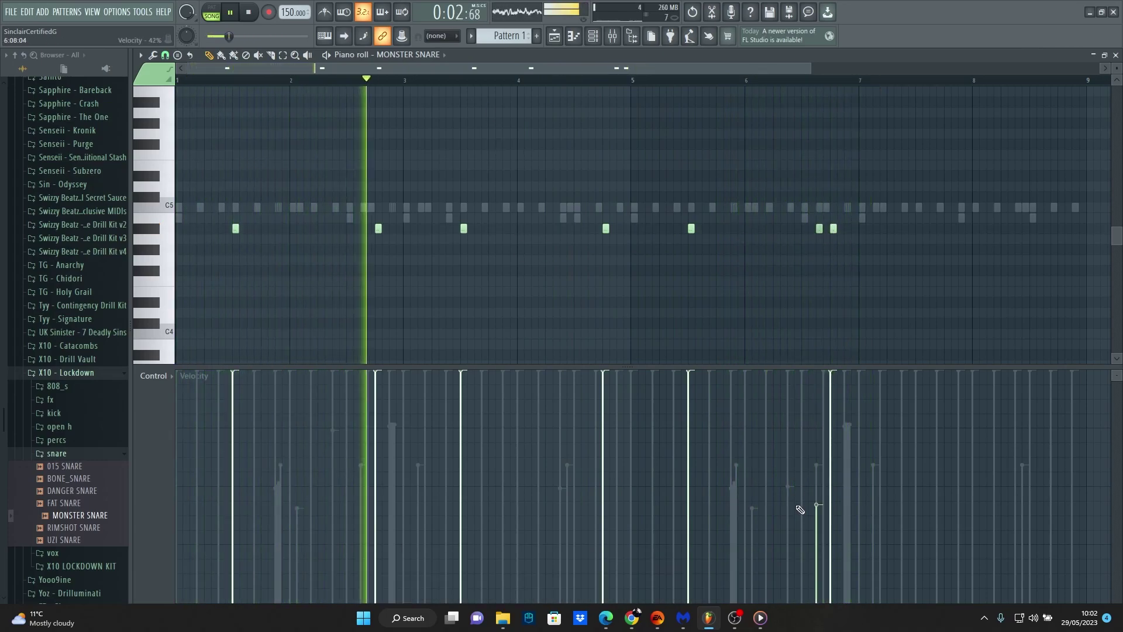
drag(799, 509, 804, 490)
Step: Assign MONSTER SNARE to its own mixer insert and add a snare between bars 3 and 4
key(F6)
right_click(612, 404)
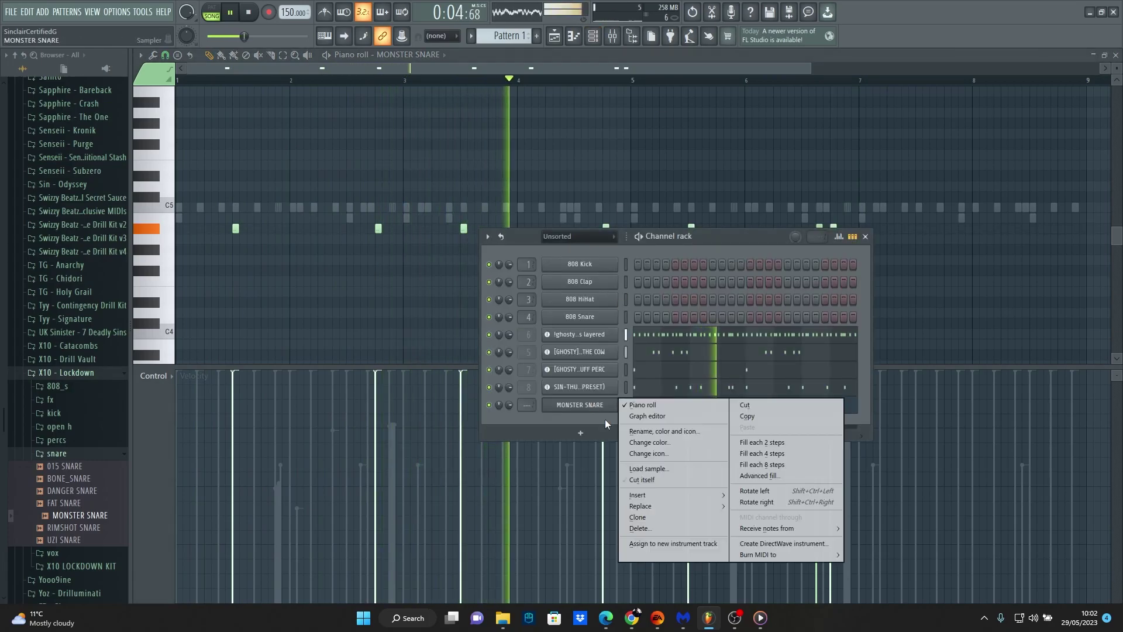
click(666, 543)
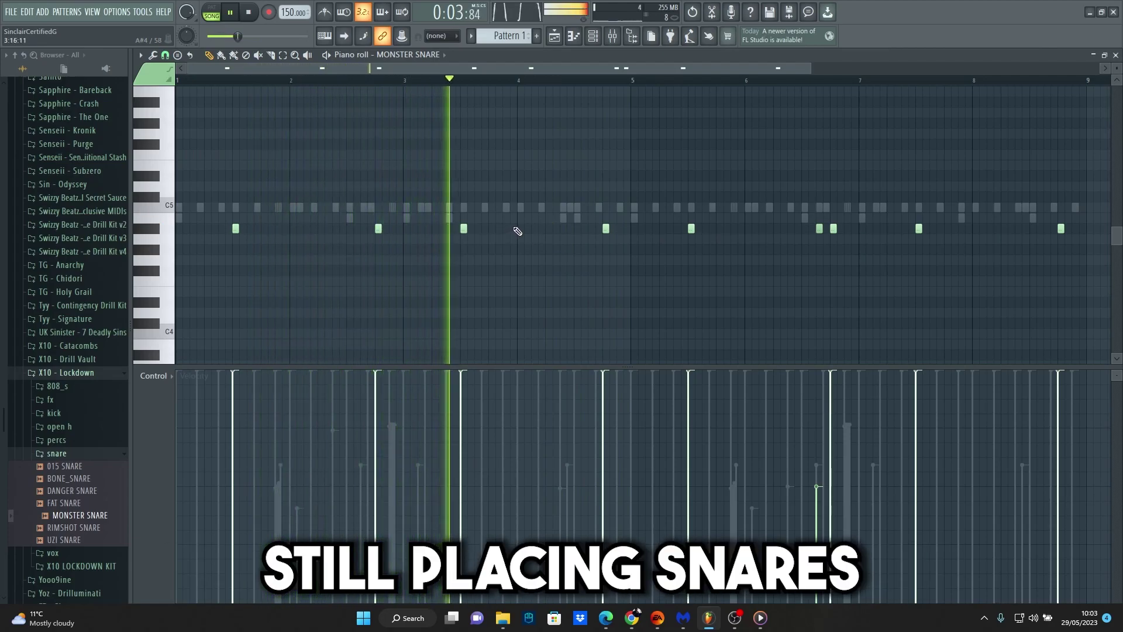
click(534, 228)
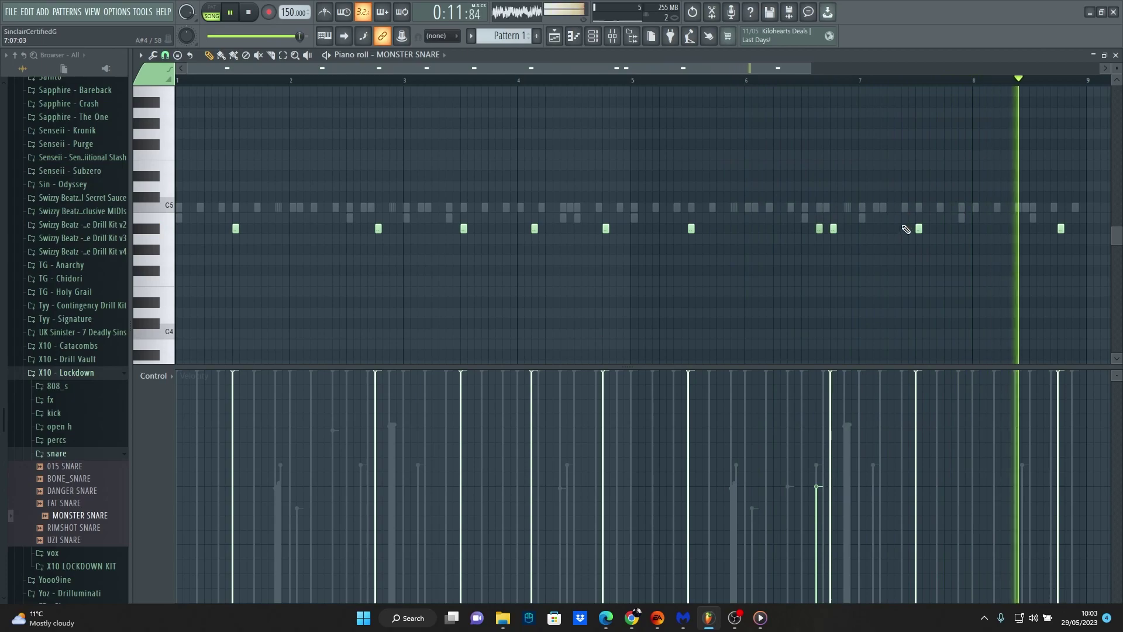
scroll(117, 464, up, 5)
scroll(82, 464, down, 8)
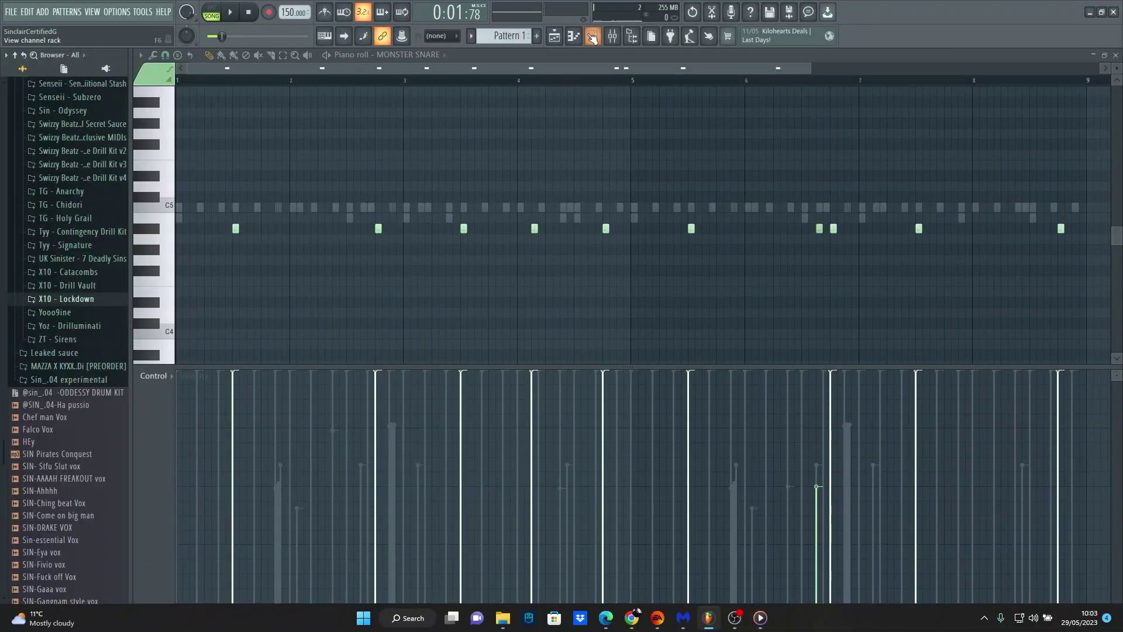
Step: Check the MONSTER SNARE, ghosty and BELL OF THE COW inserts, then open Yooo9ine's FX folder
click(592, 37)
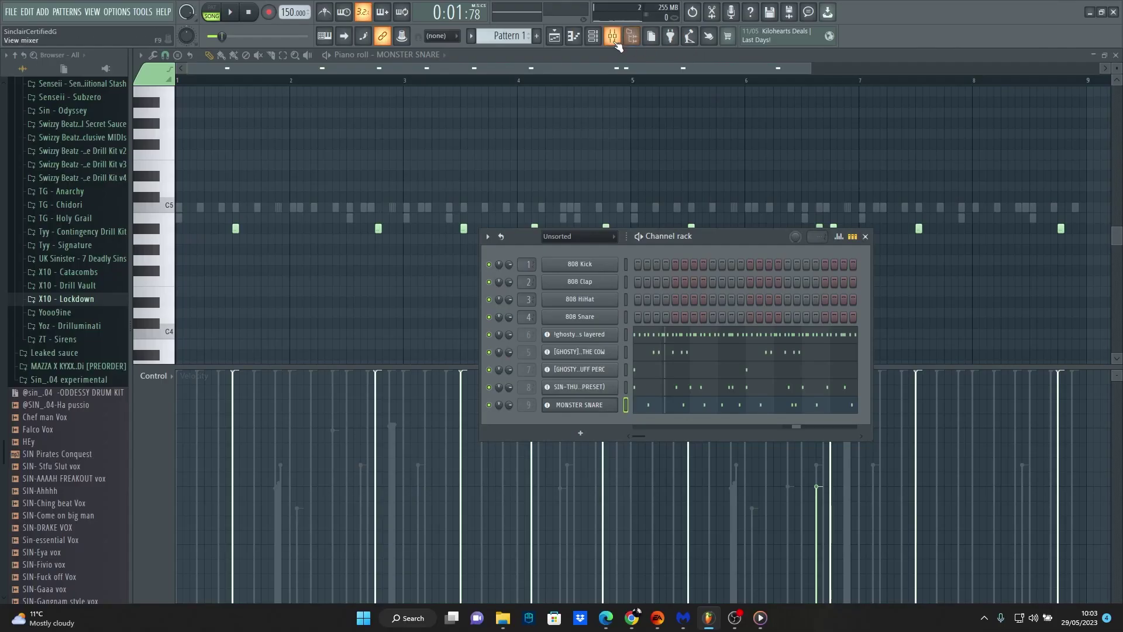
click(612, 35)
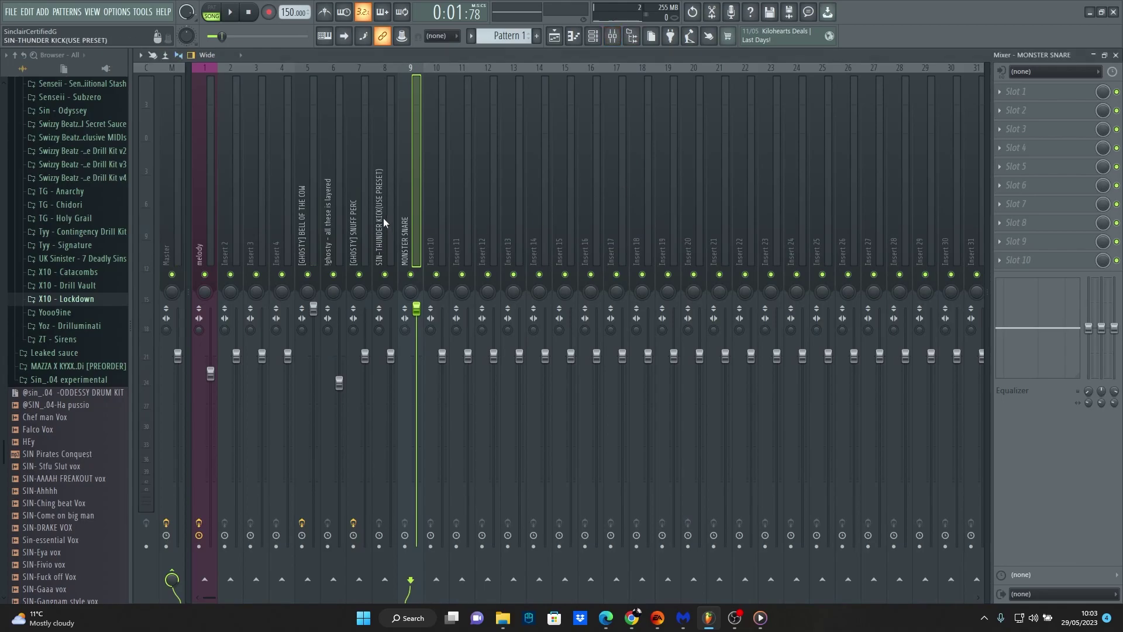
click(378, 214)
click(356, 231)
click(330, 252)
click(304, 249)
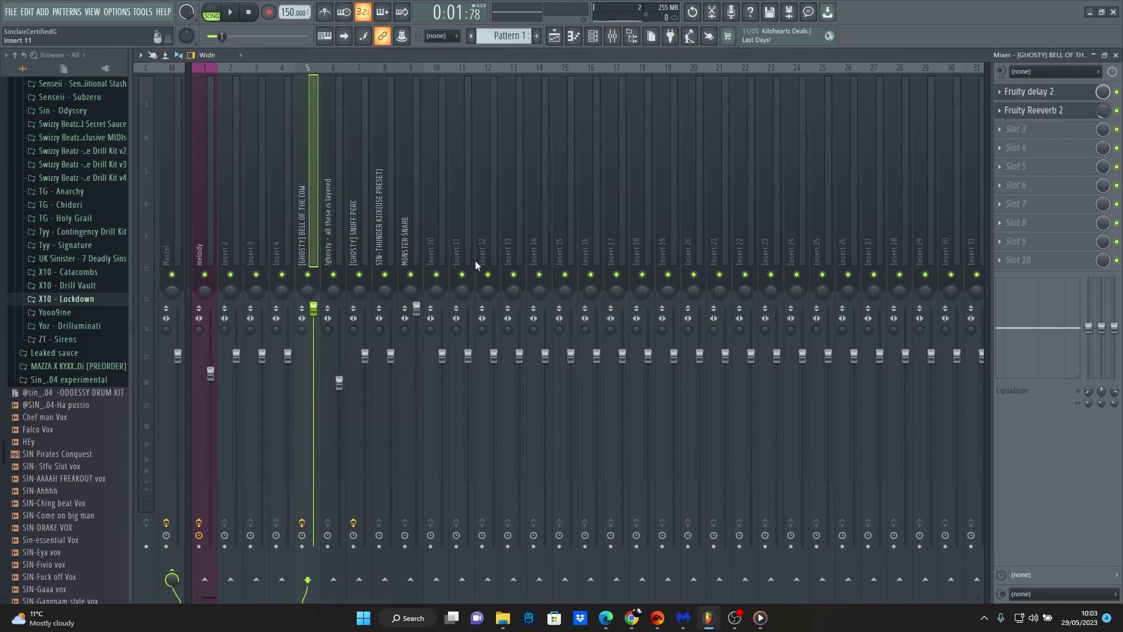
click(400, 220)
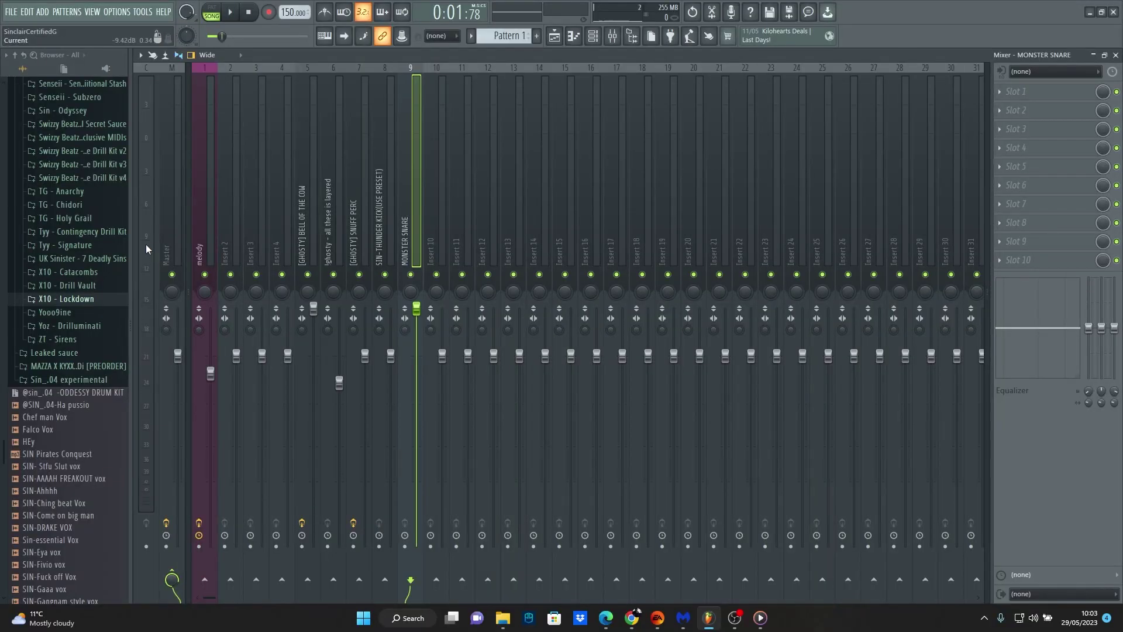
click(99, 312)
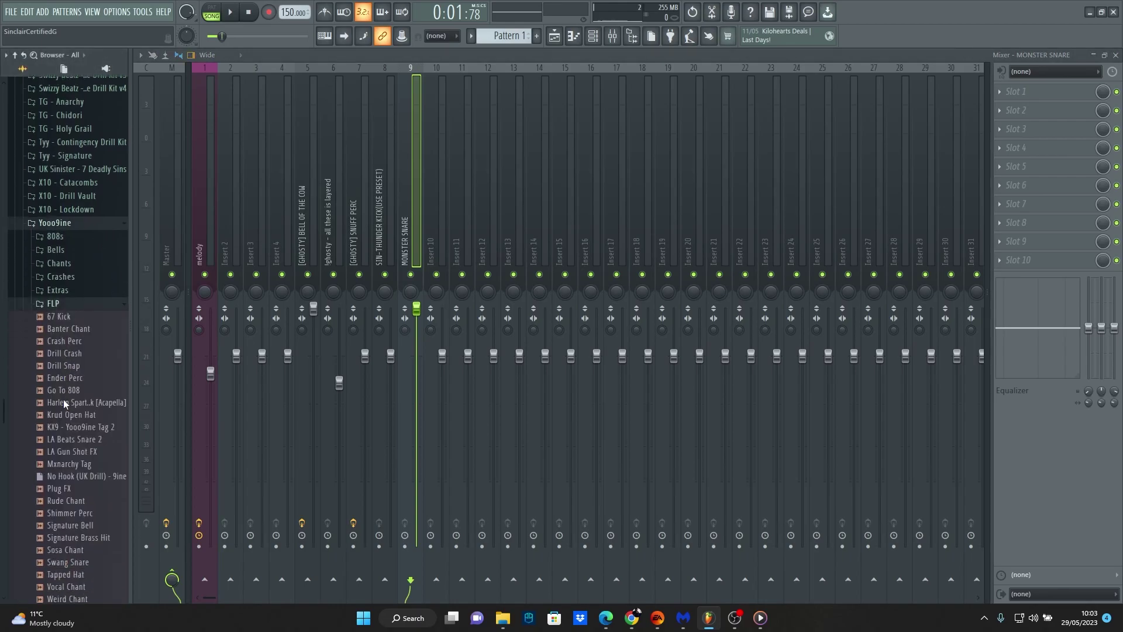
click(81, 316)
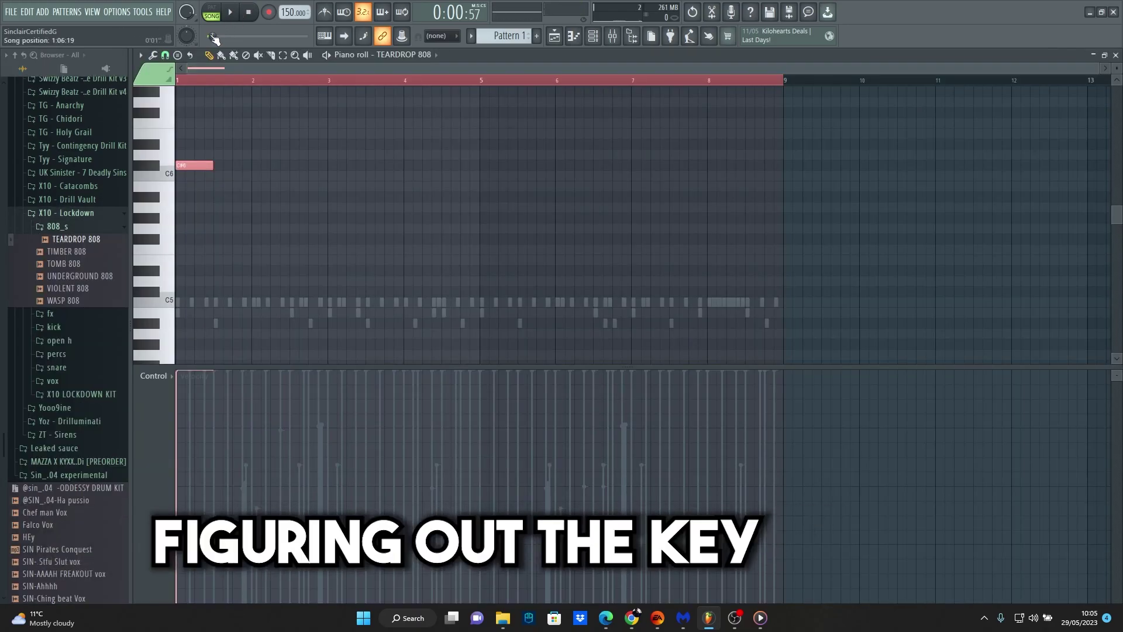
Step: Play the beat to hear the TEARDROP 808 test note's pitch near C5
click(231, 12)
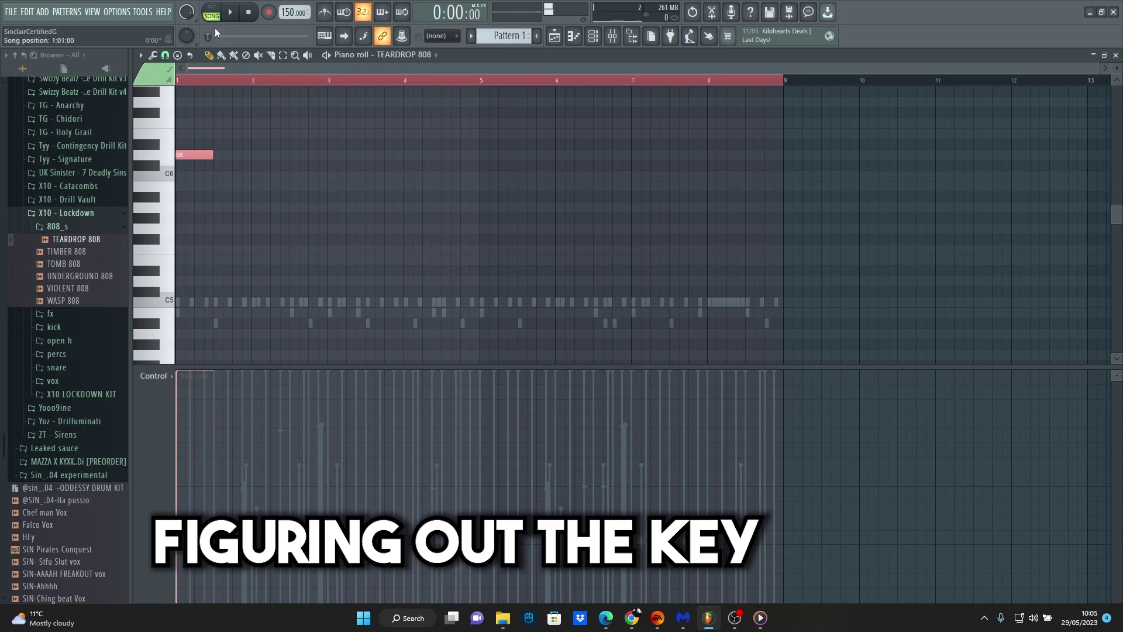
key(space)
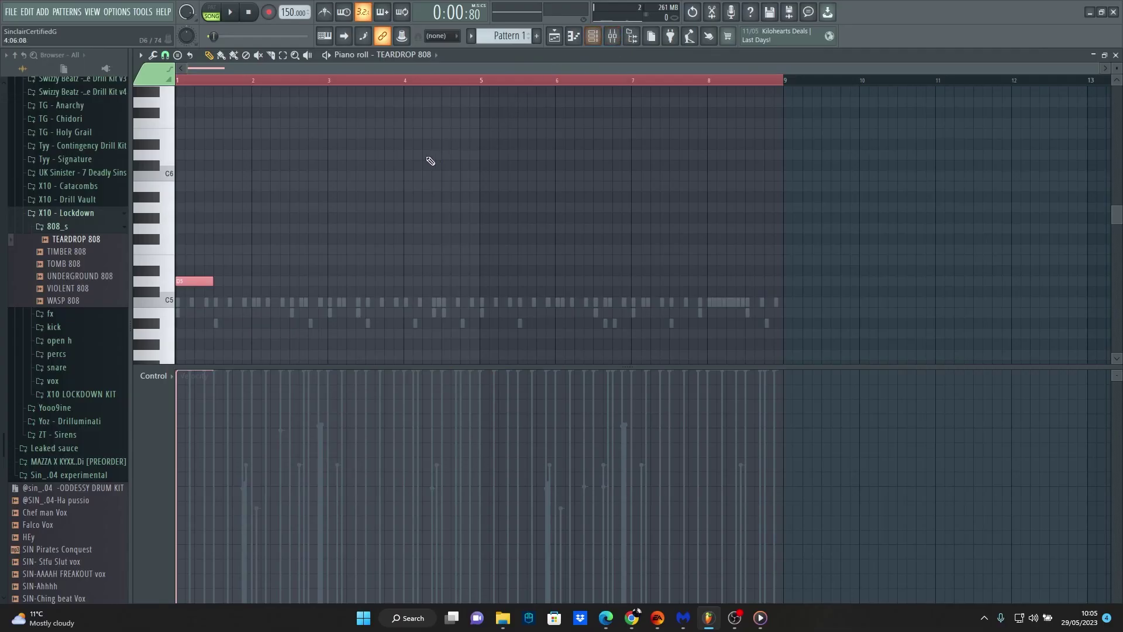
Step: Load Auto-Key into the melody insert's second effect slot
click(574, 36)
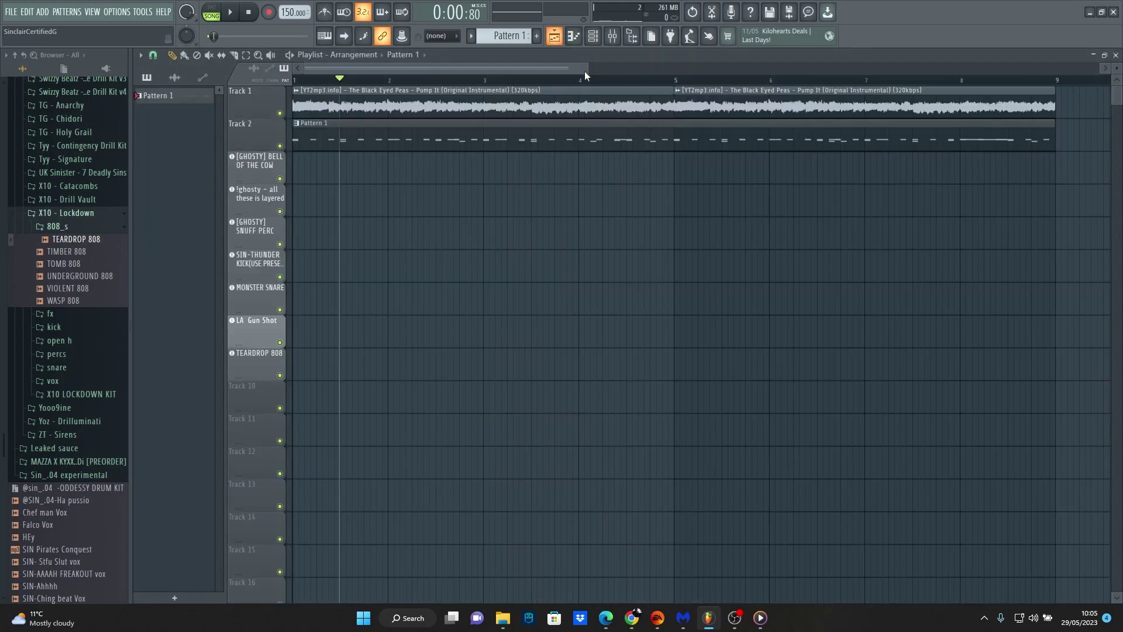
click(565, 113)
click(599, 36)
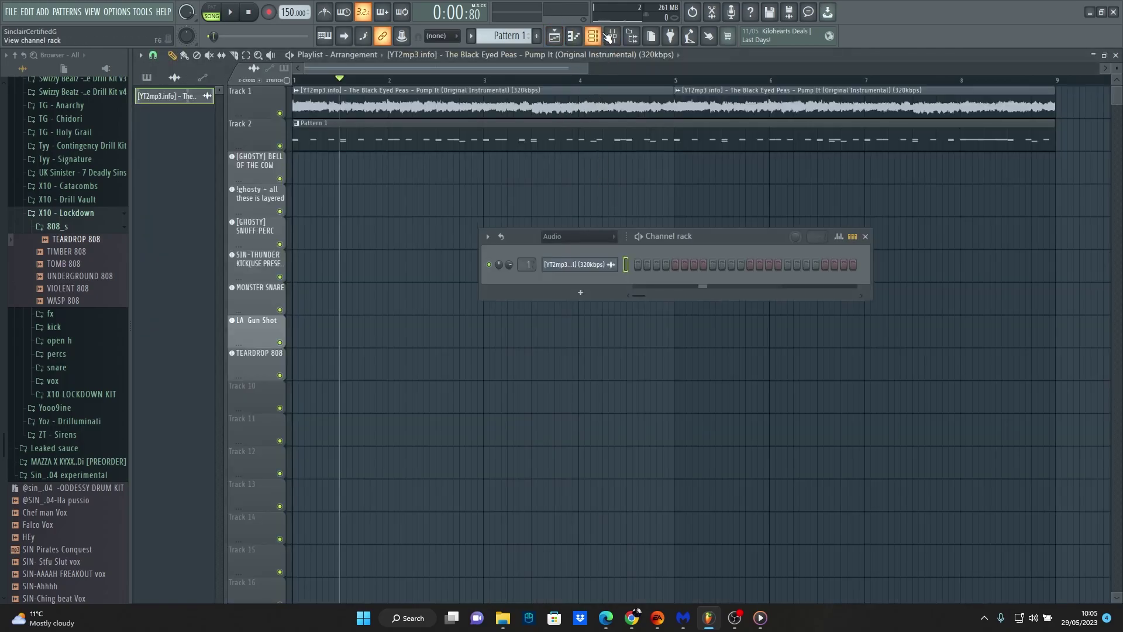
click(611, 36)
click(194, 240)
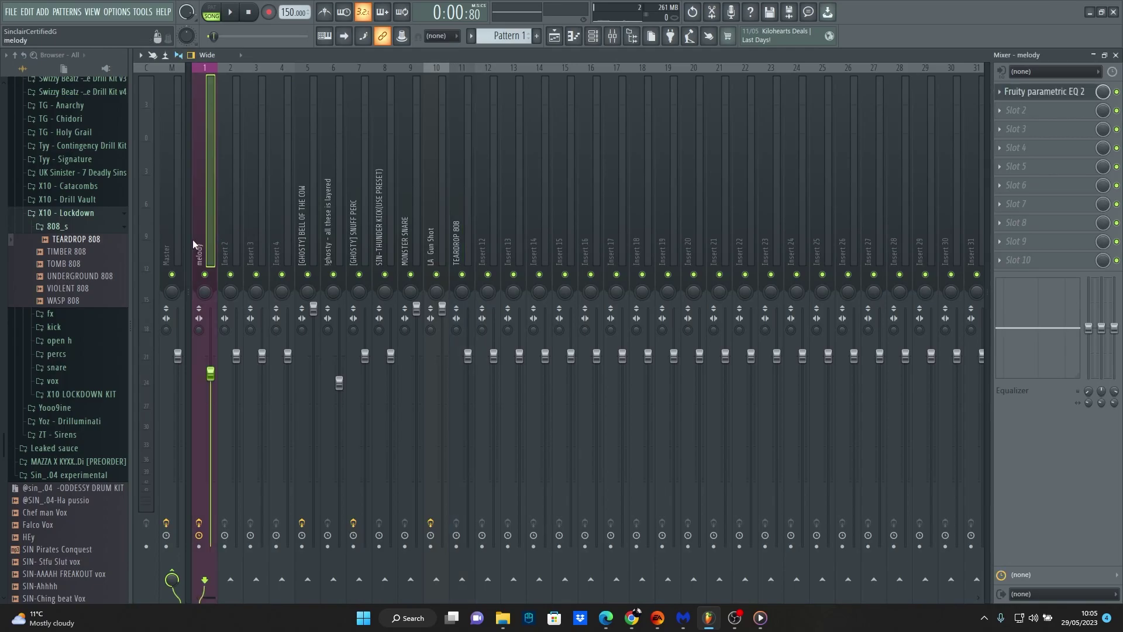
click(1002, 132)
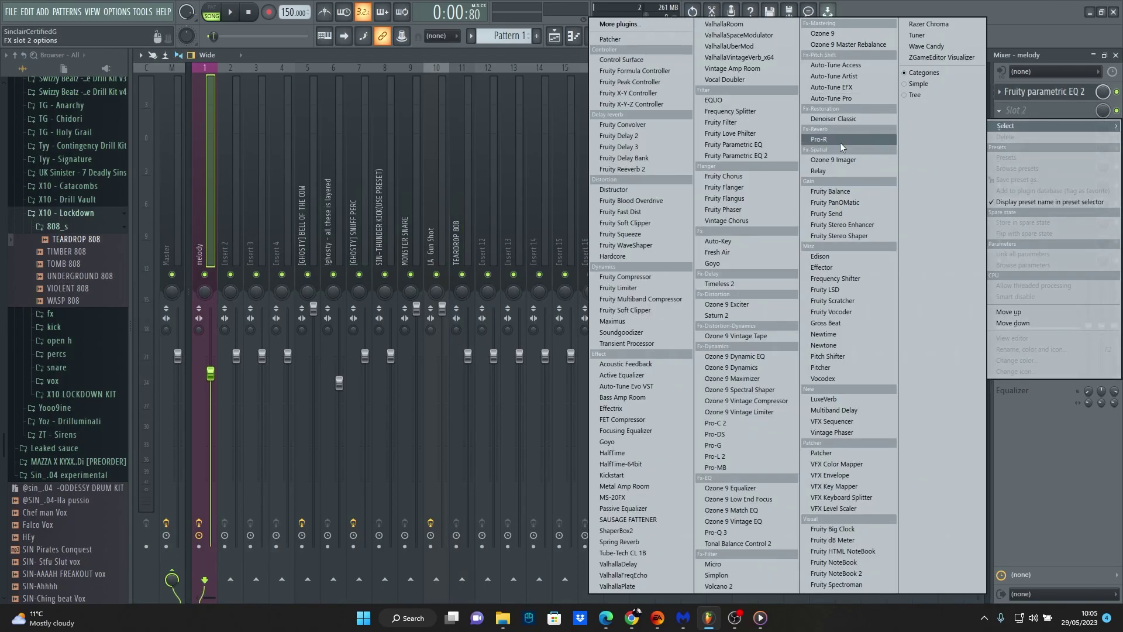
click(762, 240)
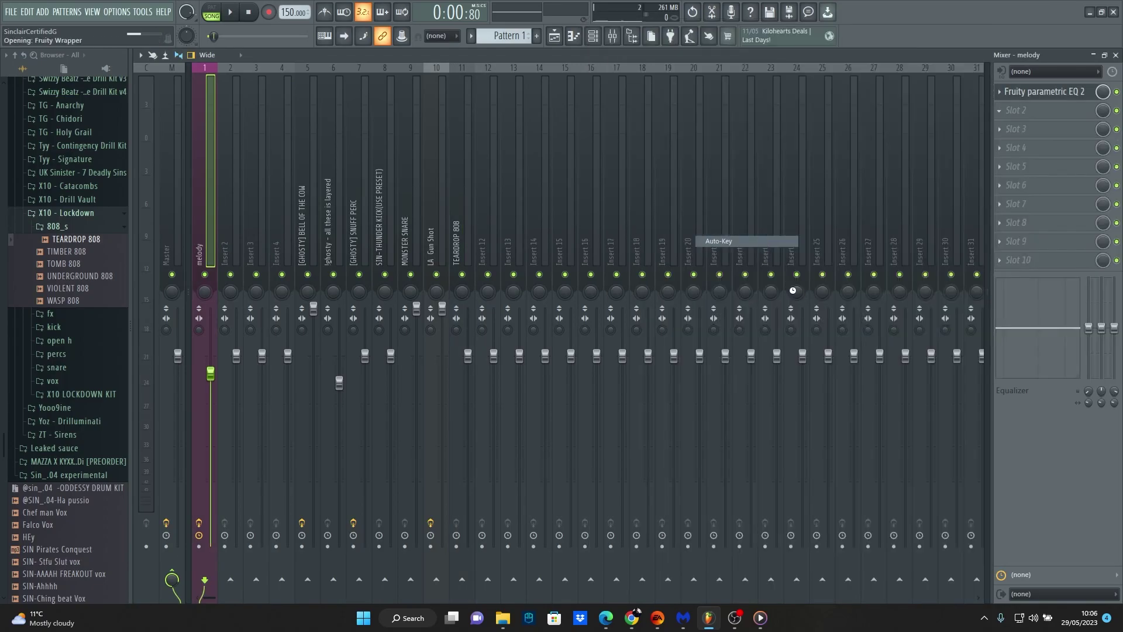
Step: Mute Track 2 and play the melody so Auto-Key detects E Major
click(553, 36)
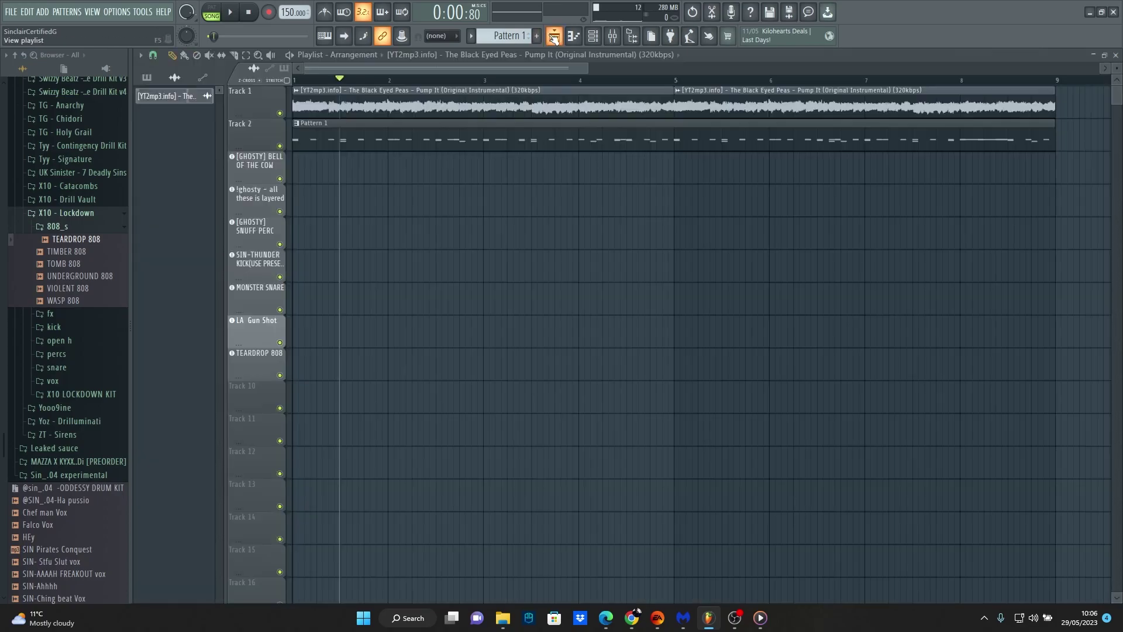
click(280, 146)
key(space)
key(F9)
click(1045, 106)
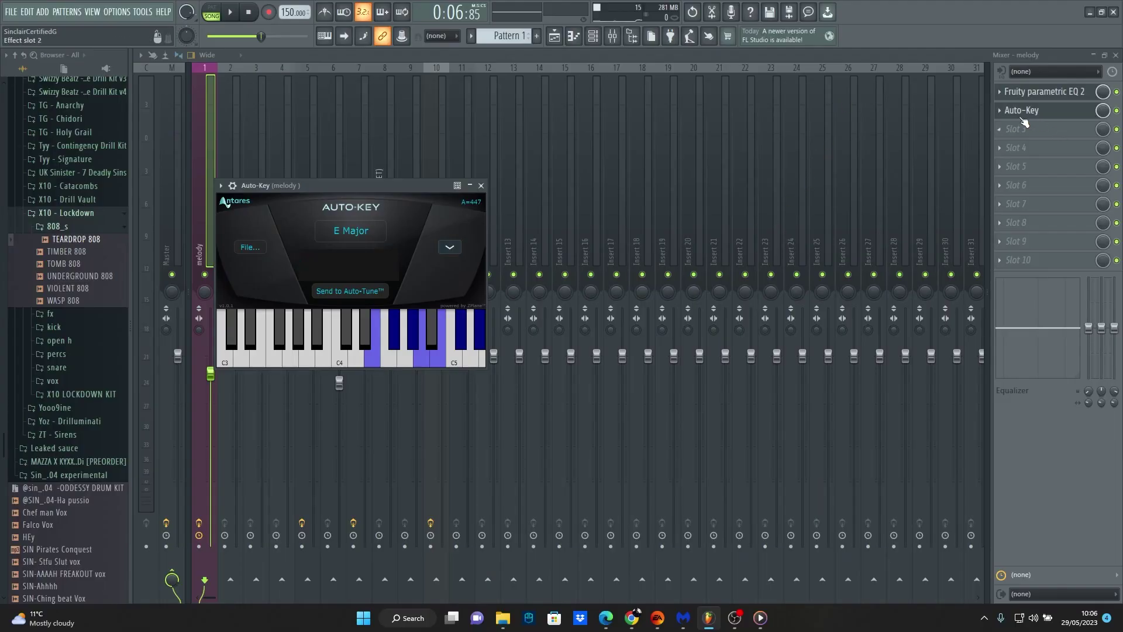
Step: Delete Auto-Key from the melody insert
click(998, 112)
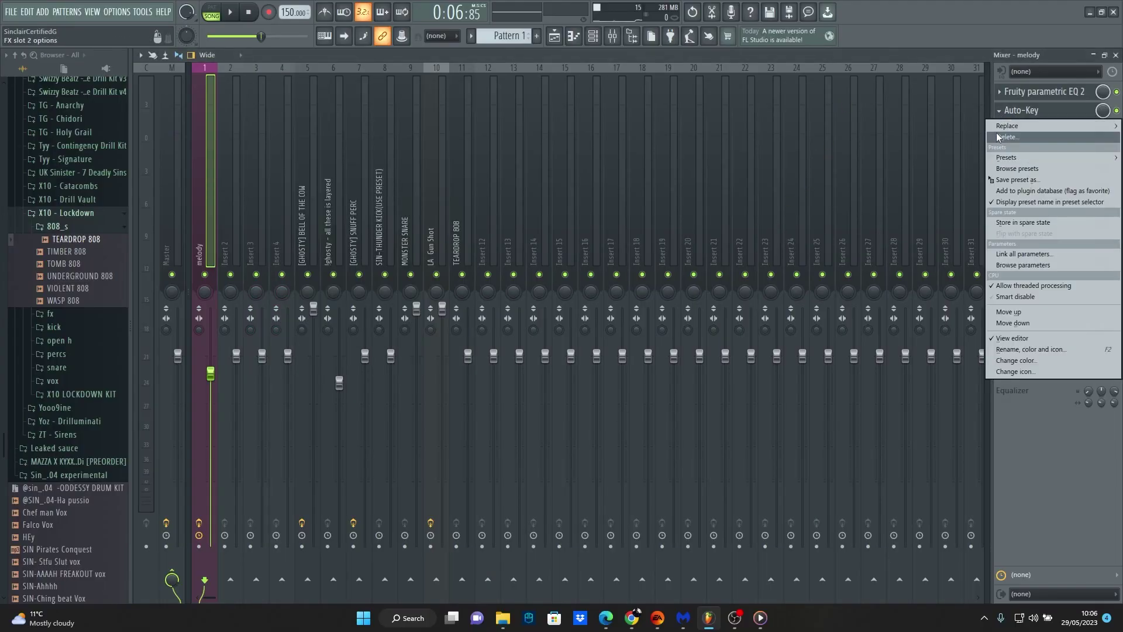
click(998, 137)
click(601, 345)
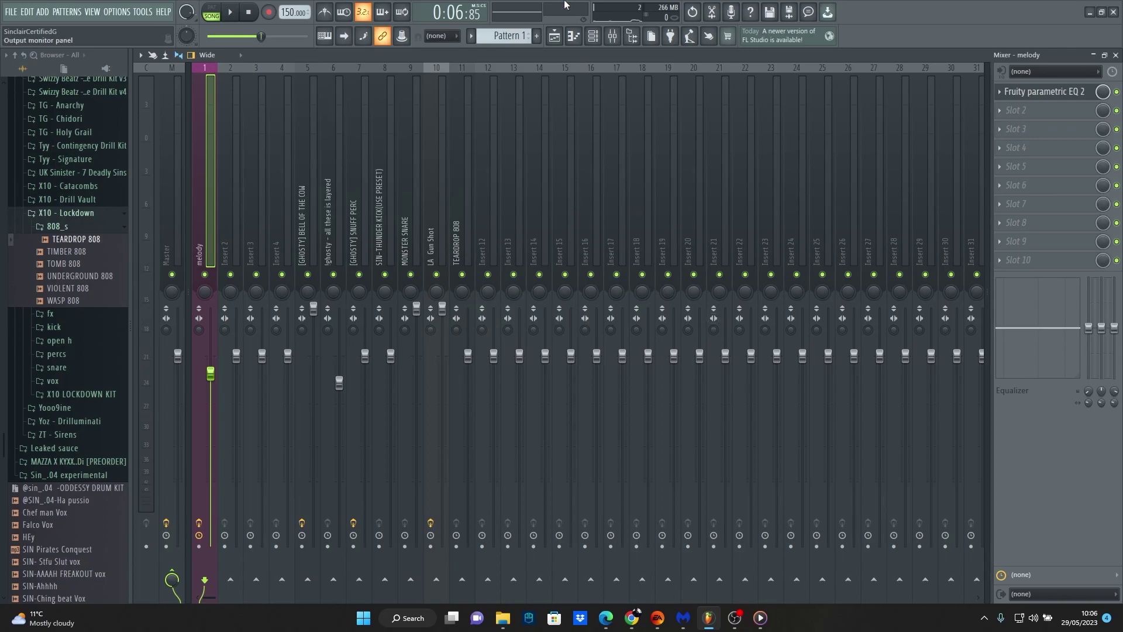
mouse_move(605, 617)
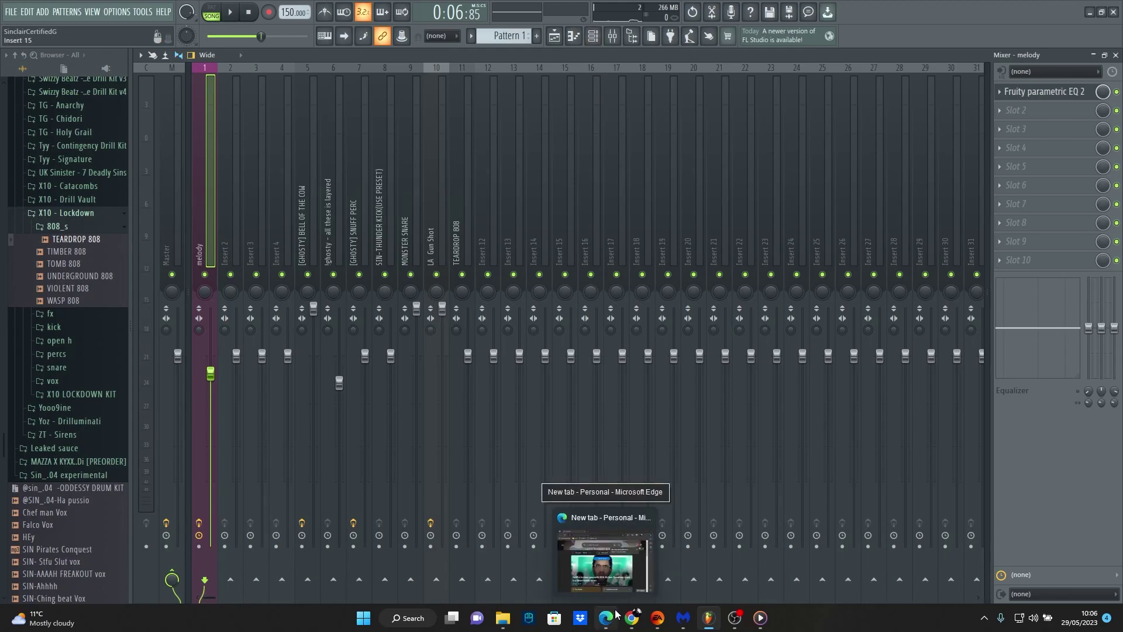
Step: Switch the piano roll to the TEARDROP 808 channel
click(574, 36)
click(428, 55)
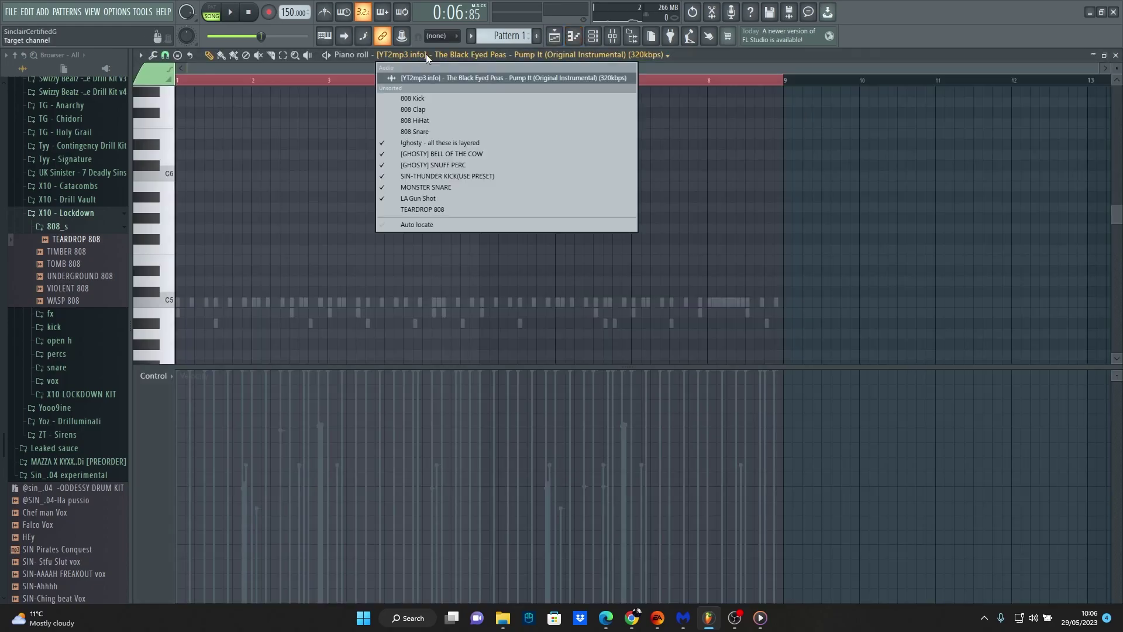
click(433, 211)
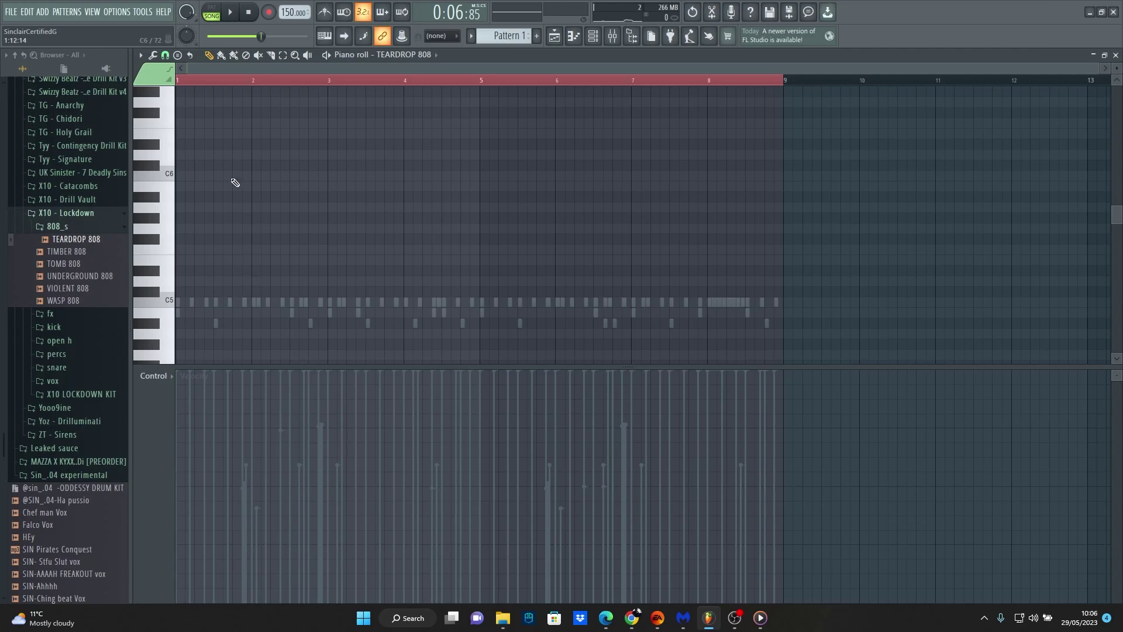
Step: Place a D5 note at bar 1 and shape the 808 envelope: no attack, decay, sustain or release, longer hold
click(206, 279)
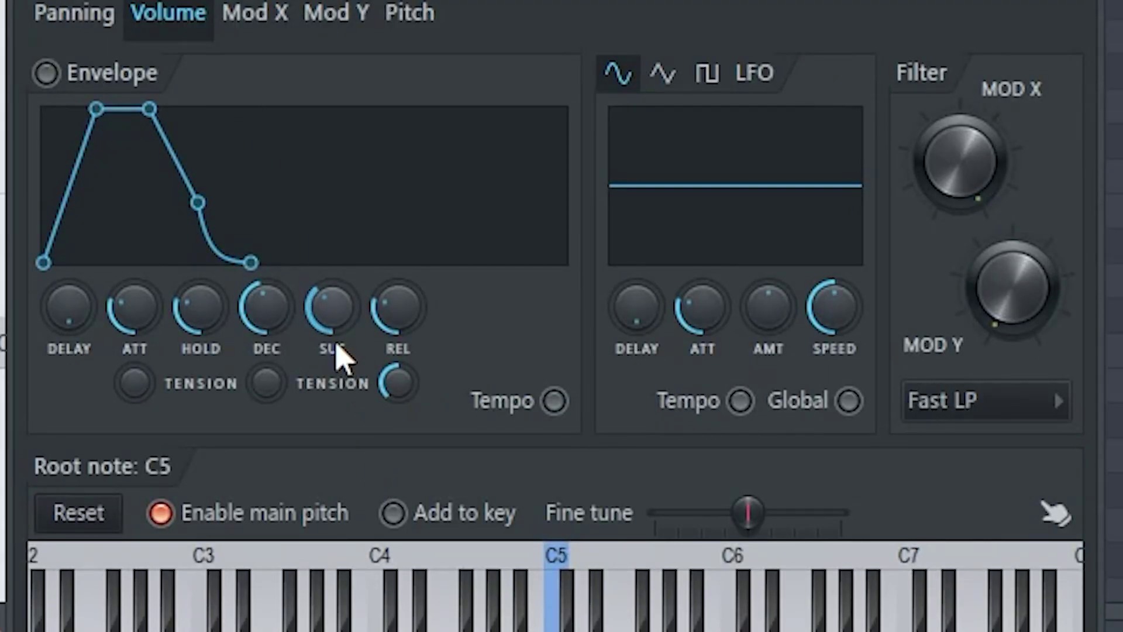
drag(332, 303, 332, 333)
drag(398, 302, 397, 330)
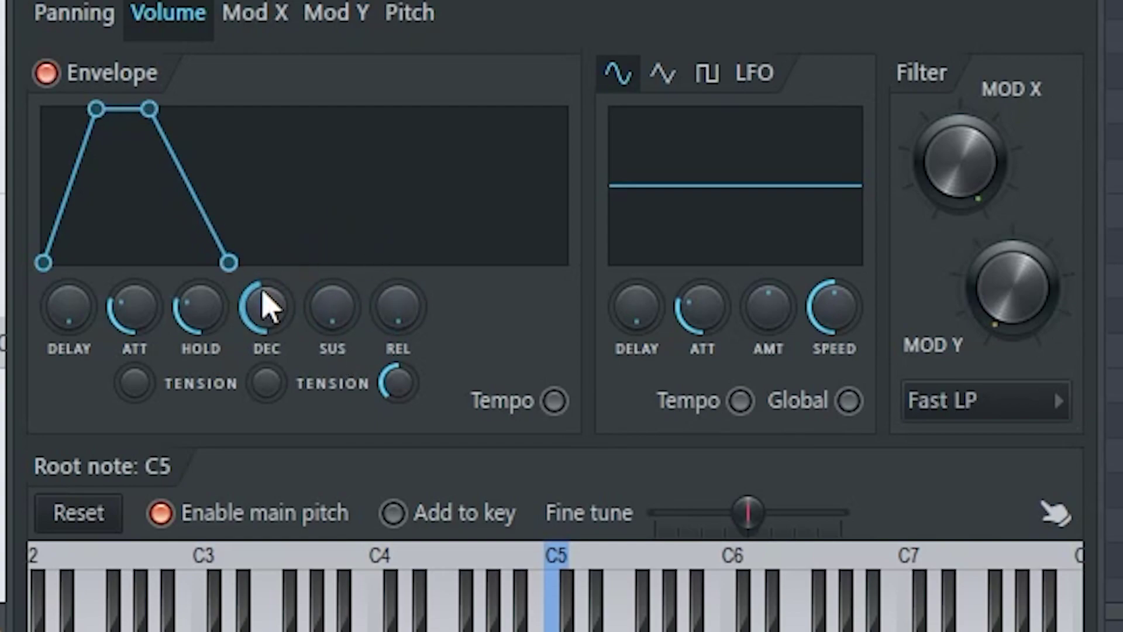
drag(266, 304, 266, 334)
drag(133, 304, 133, 334)
drag(204, 273, 286, 203)
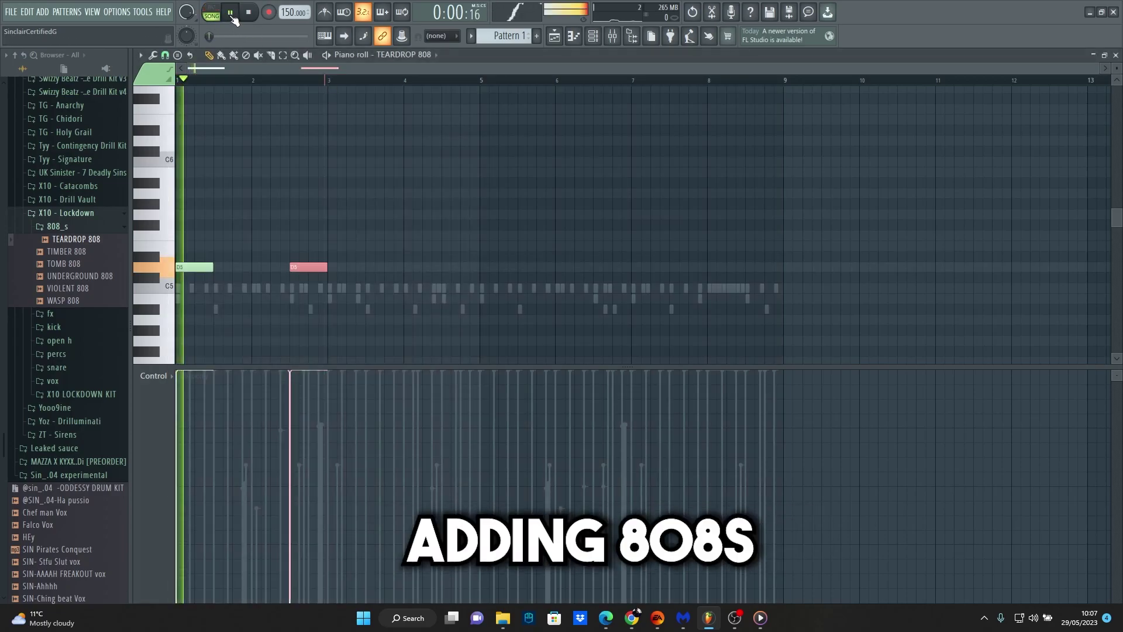
key(ctrl+d)
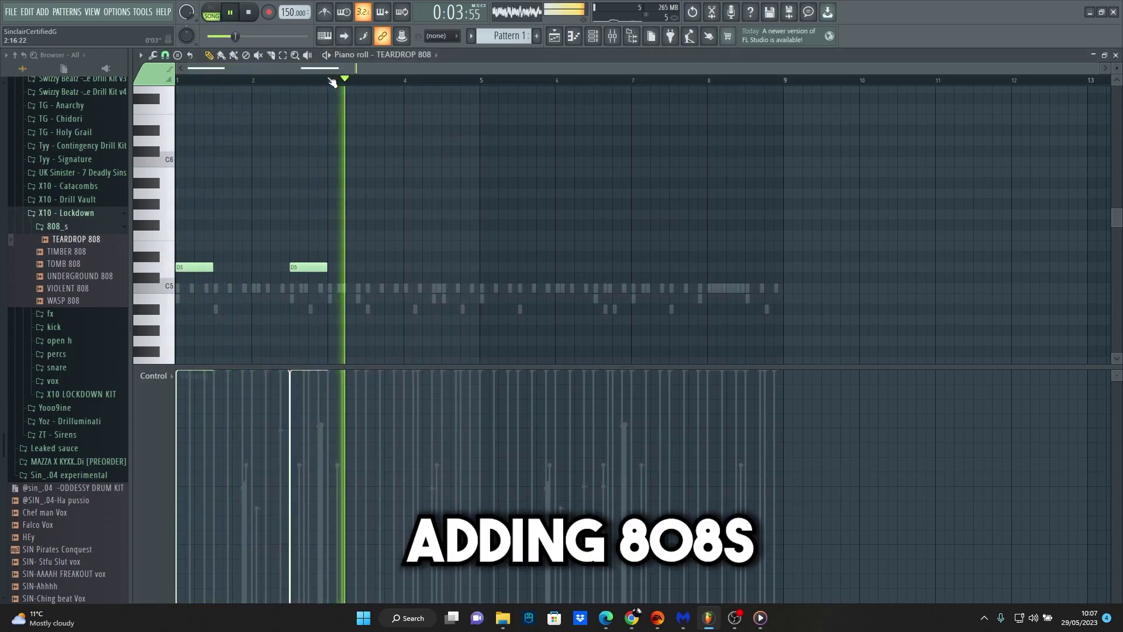
Step: Add D5 notes at bar 3, just after bar 3 and at bar 5, plus a D#5 before bar 5
scroll(585, 274, up, 2)
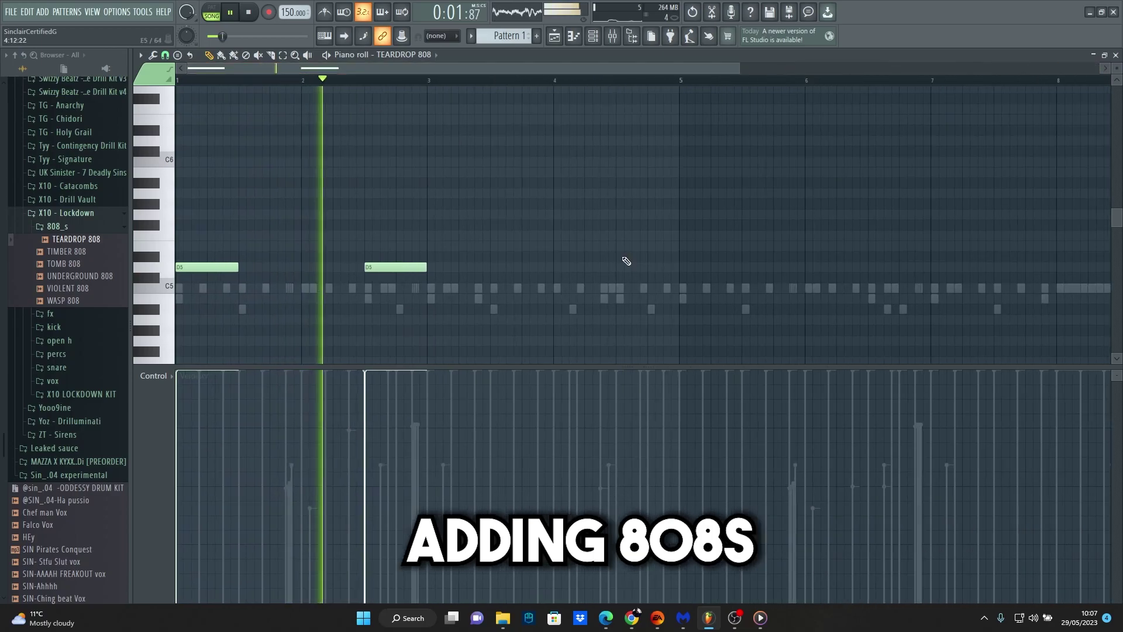
click(452, 269)
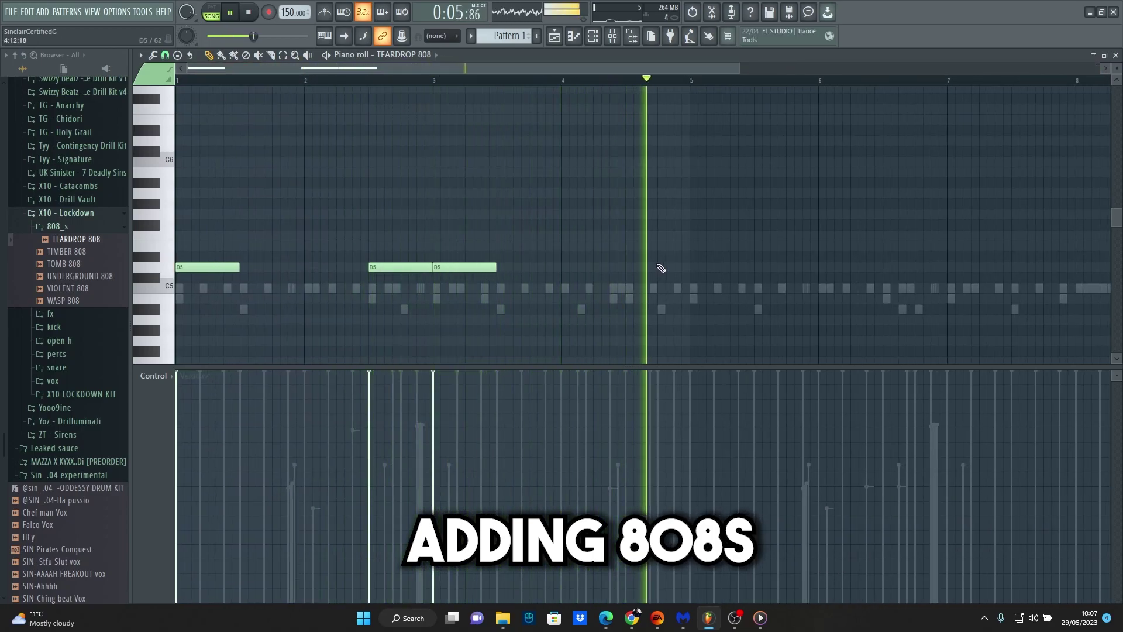
click(689, 267)
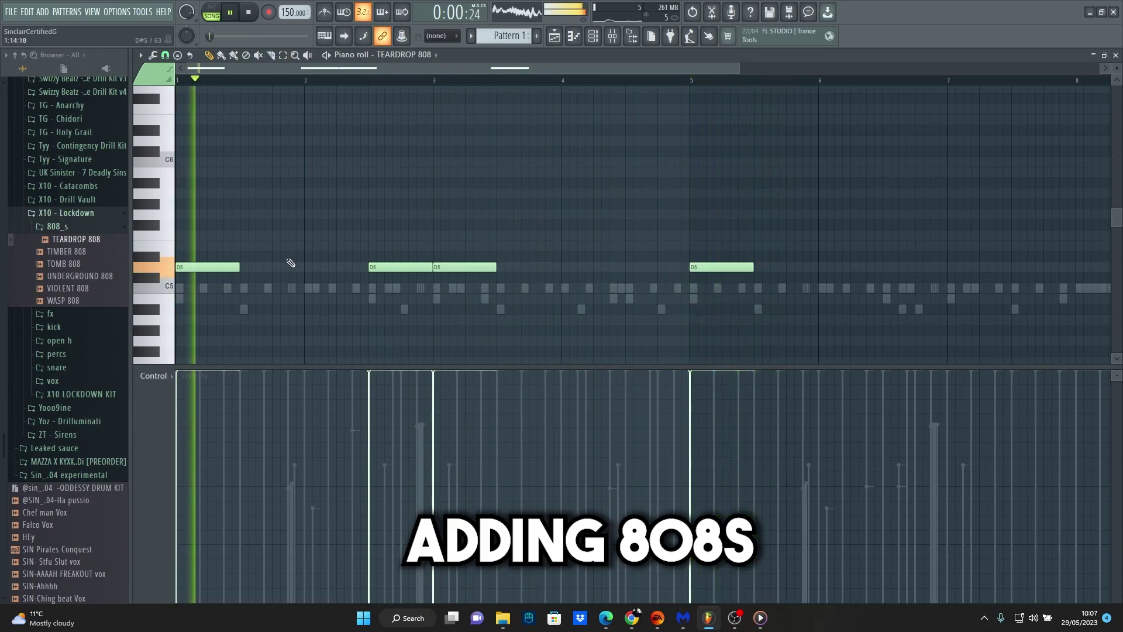
drag(431, 267, 400, 265)
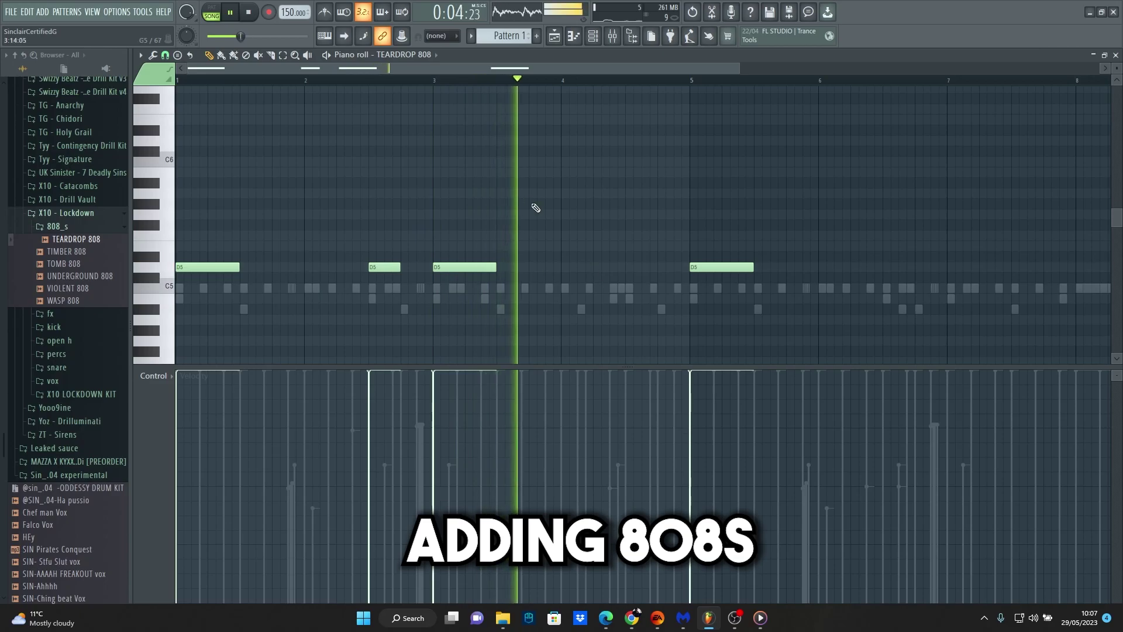
click(500, 267)
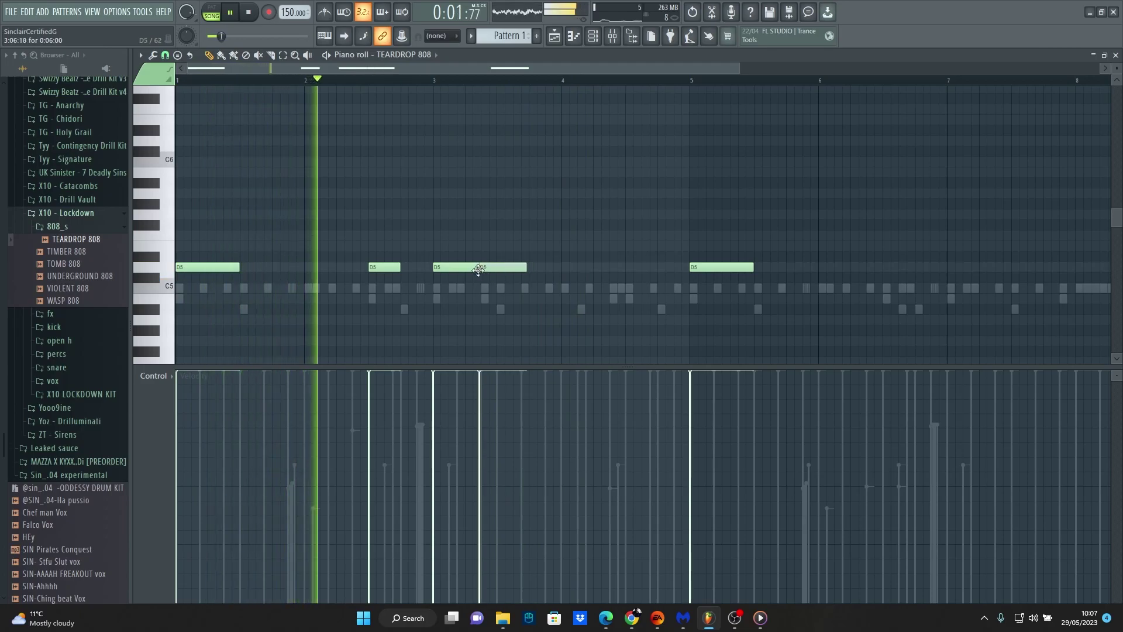
drag(497, 268, 481, 267)
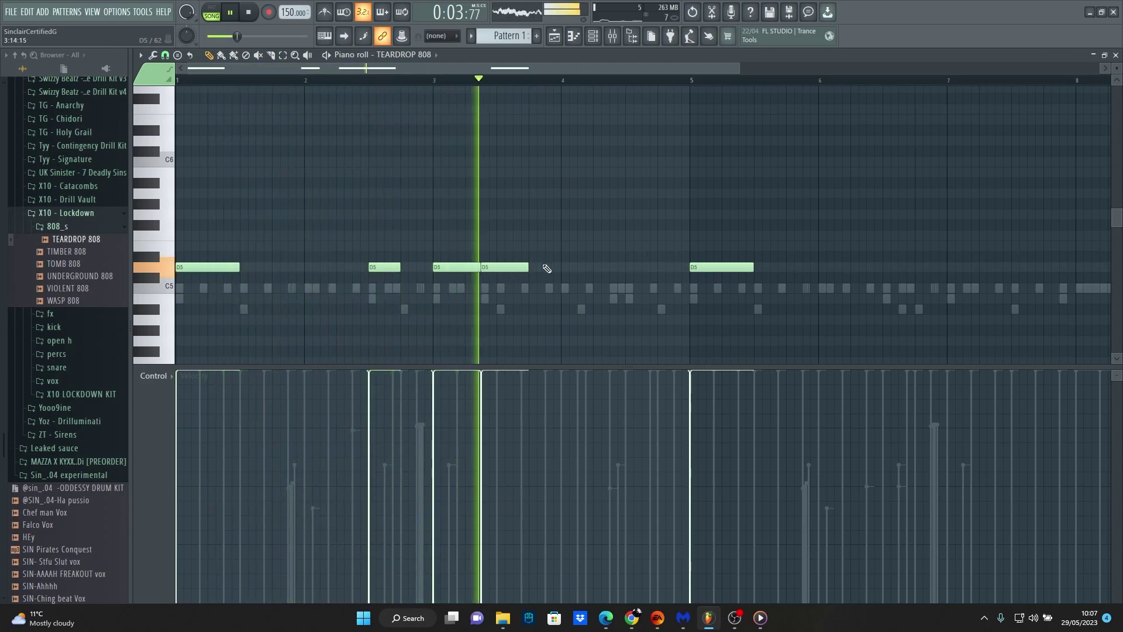
click(609, 257)
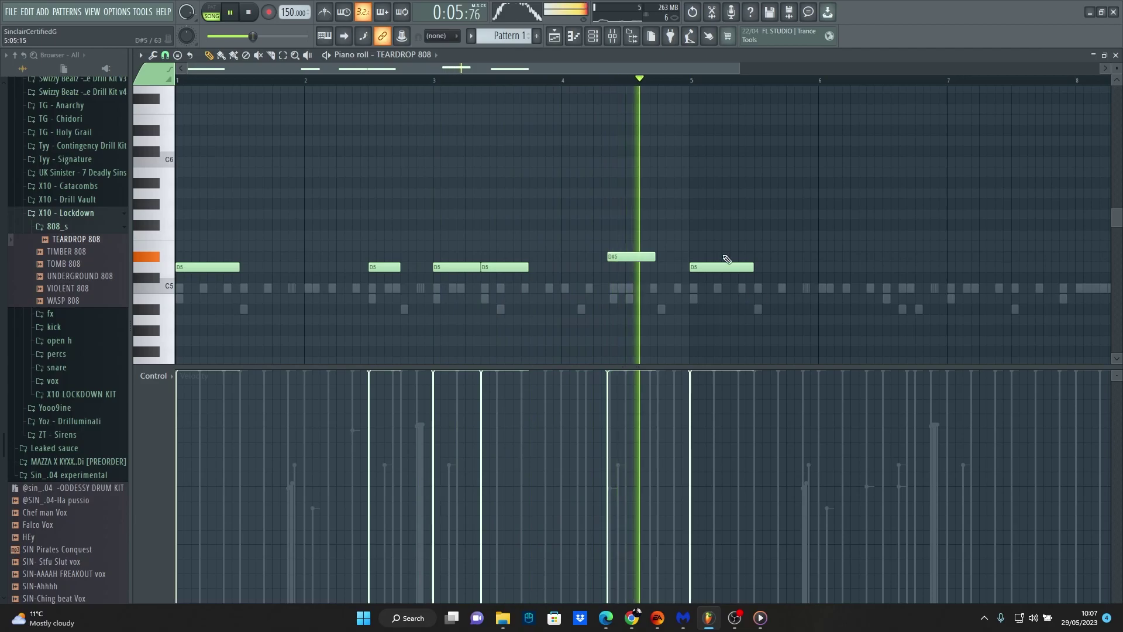
key(space)
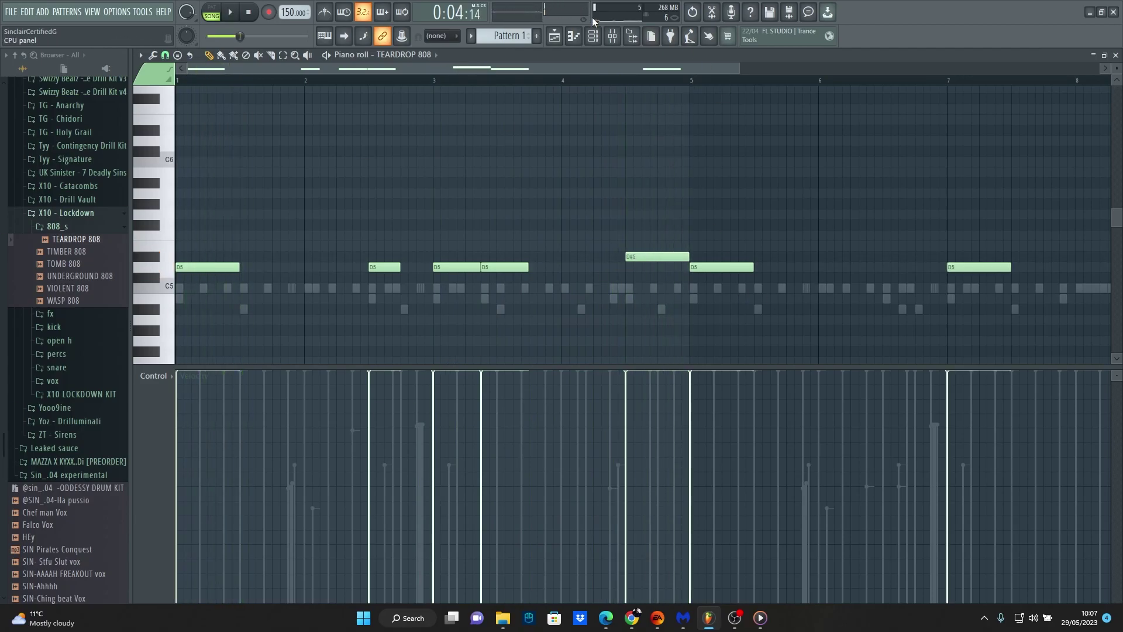
key(F6)
Step: Lower the TEARDROP 808 mixer fader while the beat plays
click(562, 236)
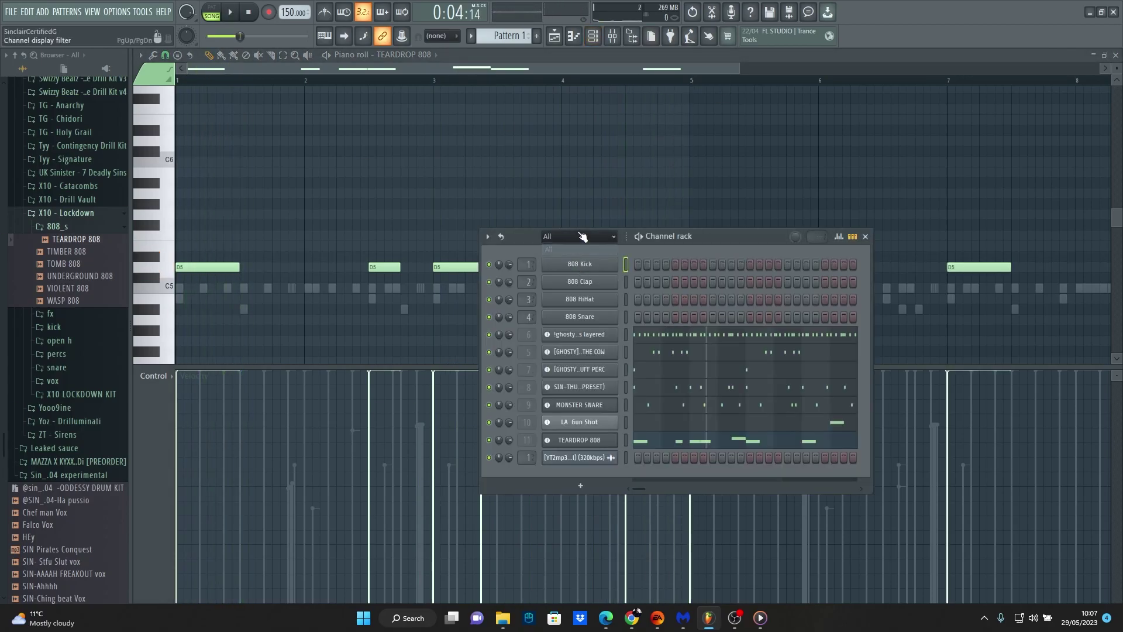
click(613, 38)
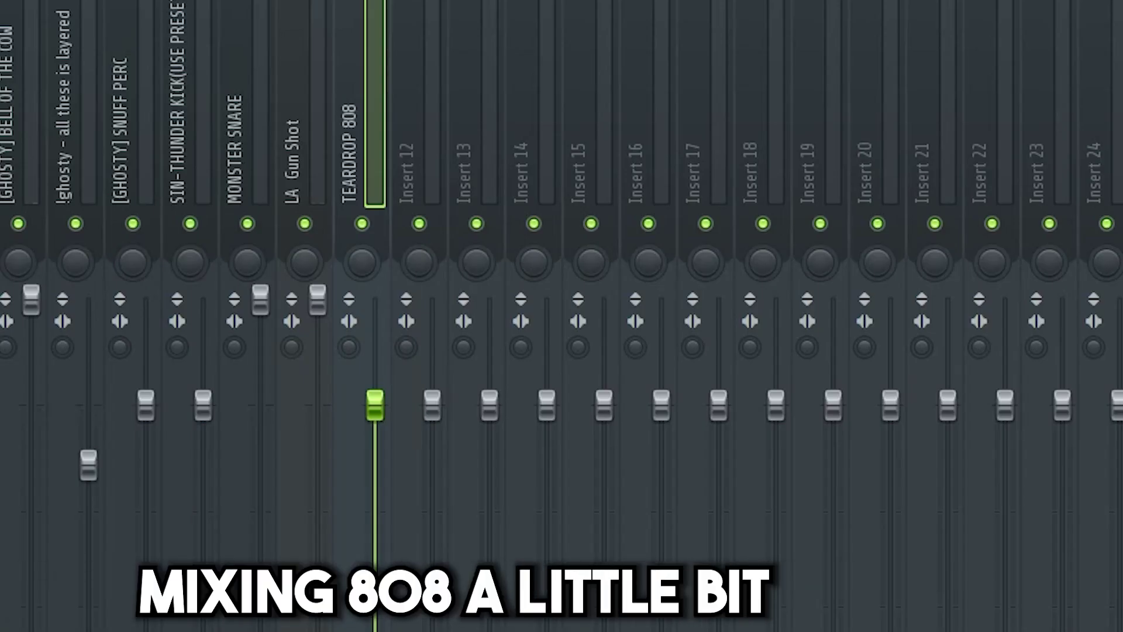
key(space)
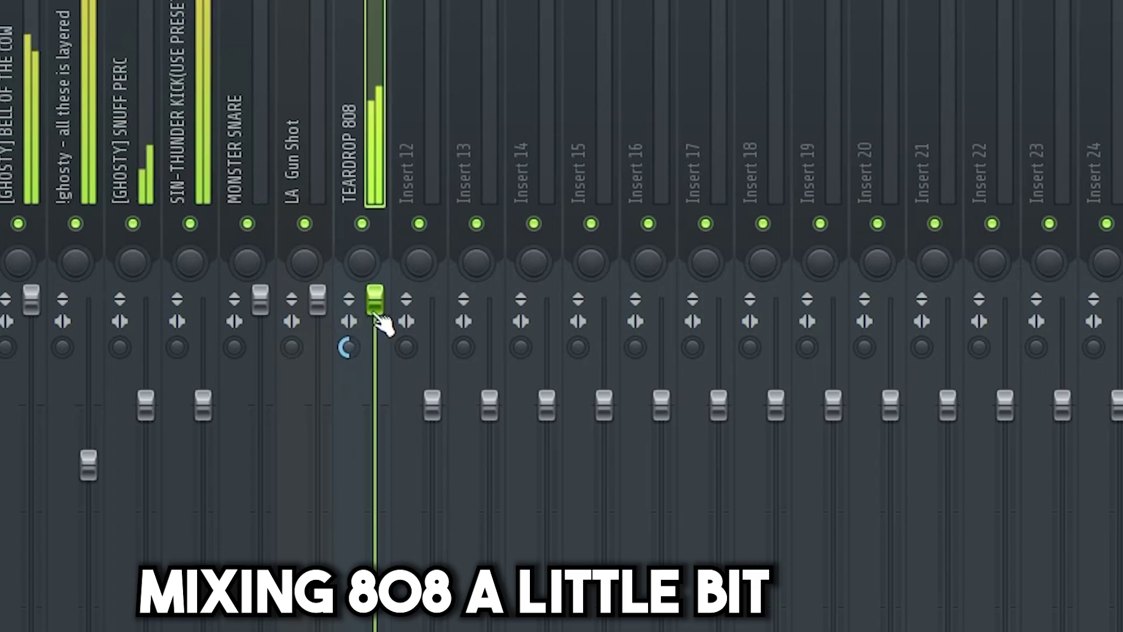
drag(375, 300, 375, 399)
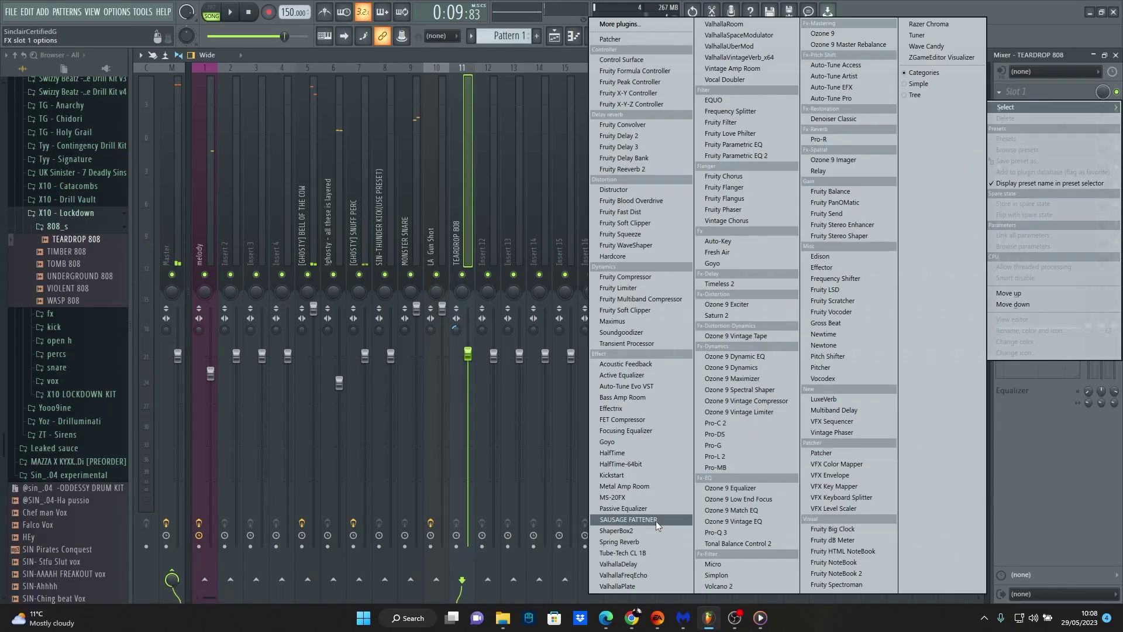
Step: Load Sausage Fattener on the 808 track with Fatness about 35%
click(655, 521)
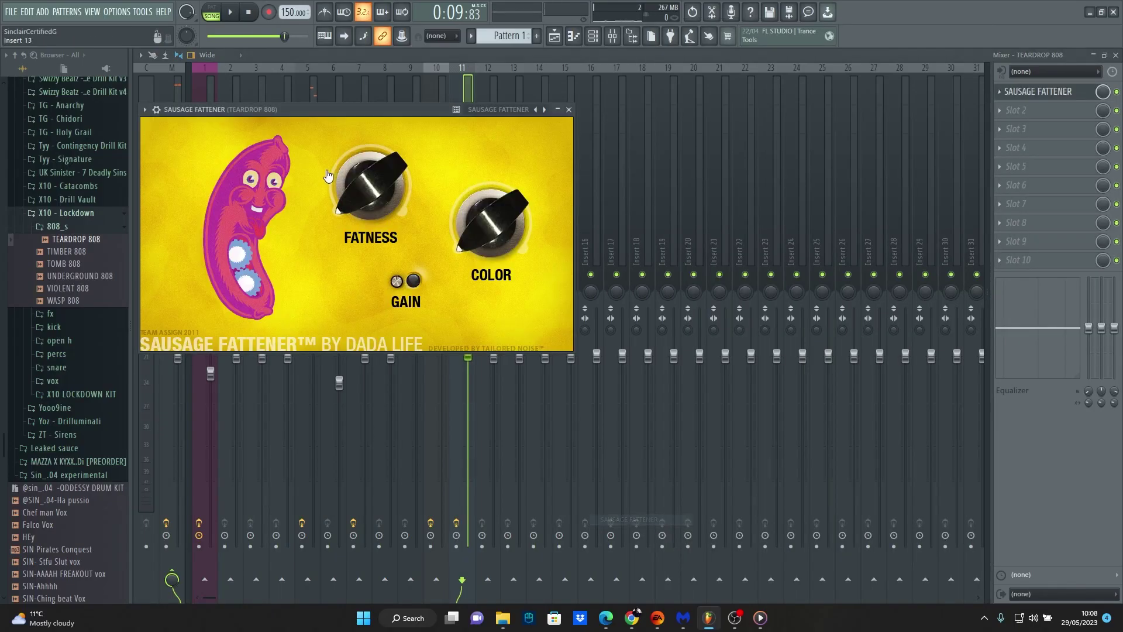
click(233, 12)
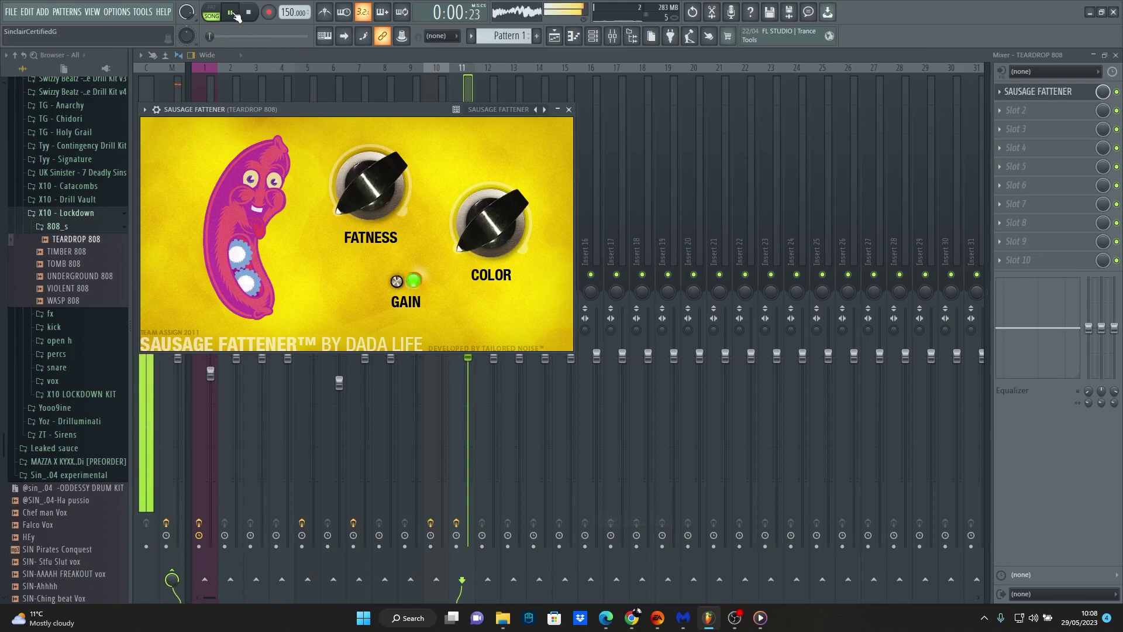
click(233, 13)
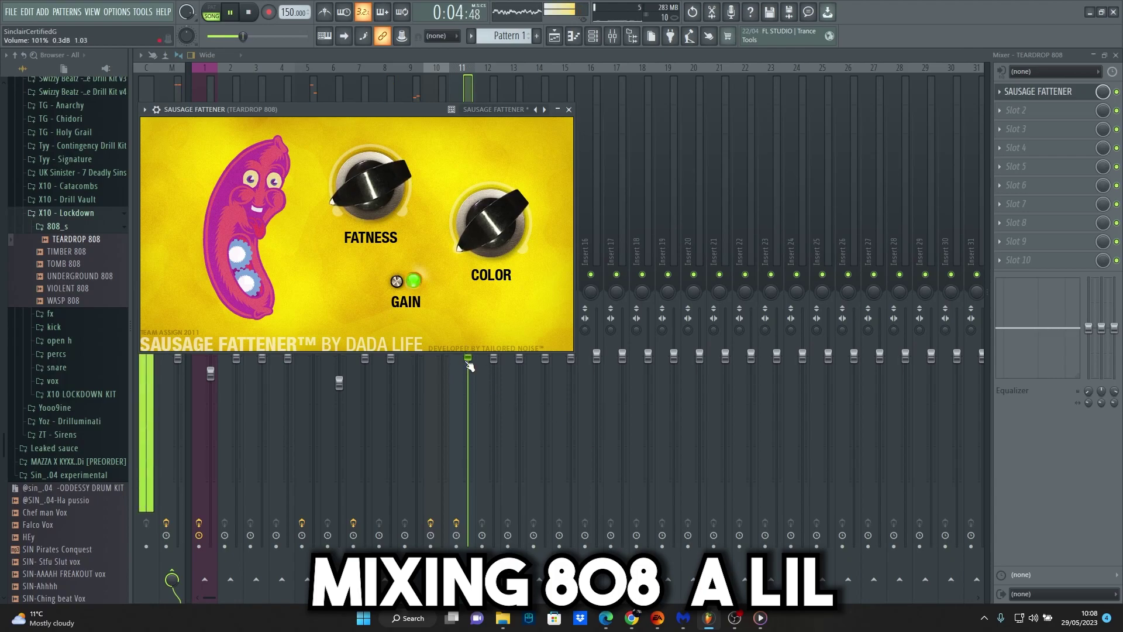
mouse_move(369, 182)
mouse_down()
mouse_move(363, 131)
mouse_move(362, 192)
mouse_up()
click(467, 362)
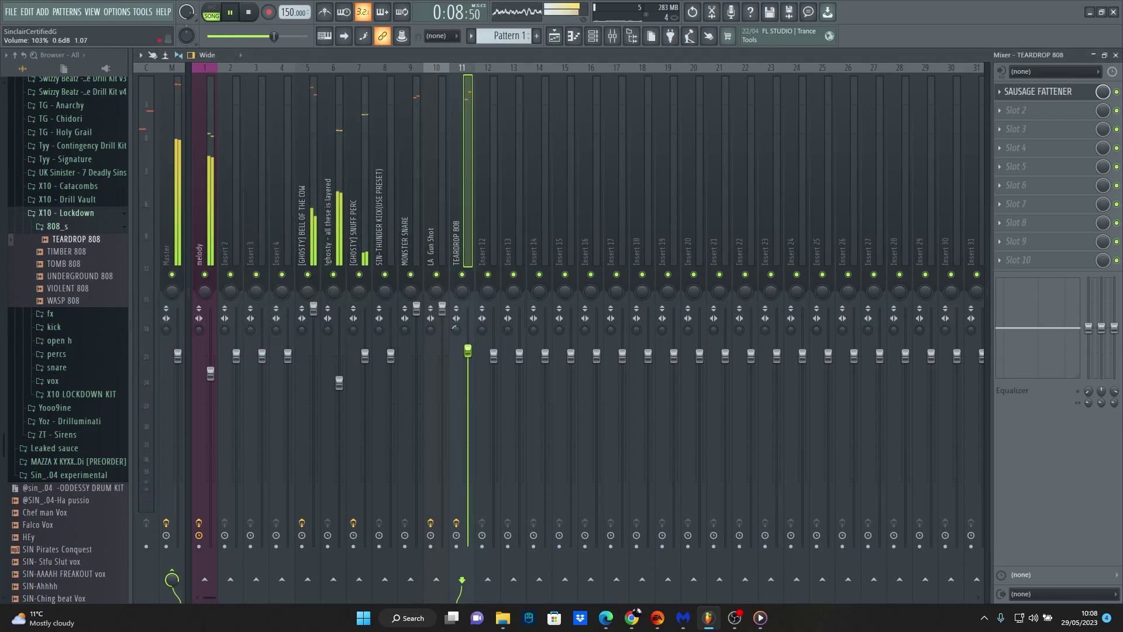
Step: Add Fruity Parametric EQ 2 to the 808 track, boosting the low-mids and flattening band 2
click(1018, 110)
click(760, 155)
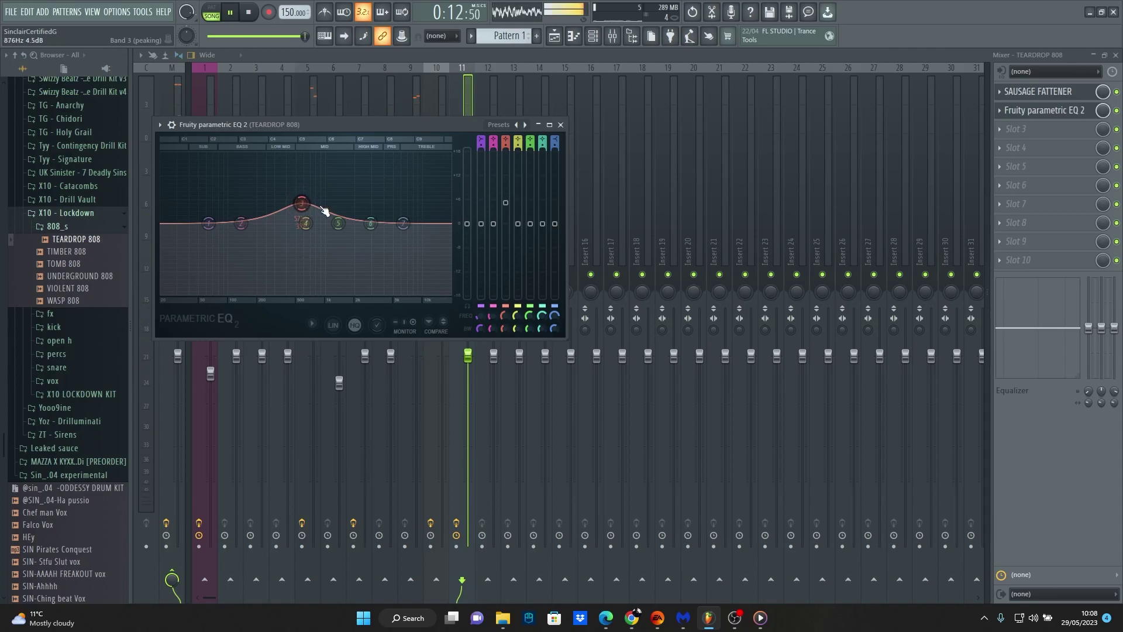
drag(301, 203, 262, 206)
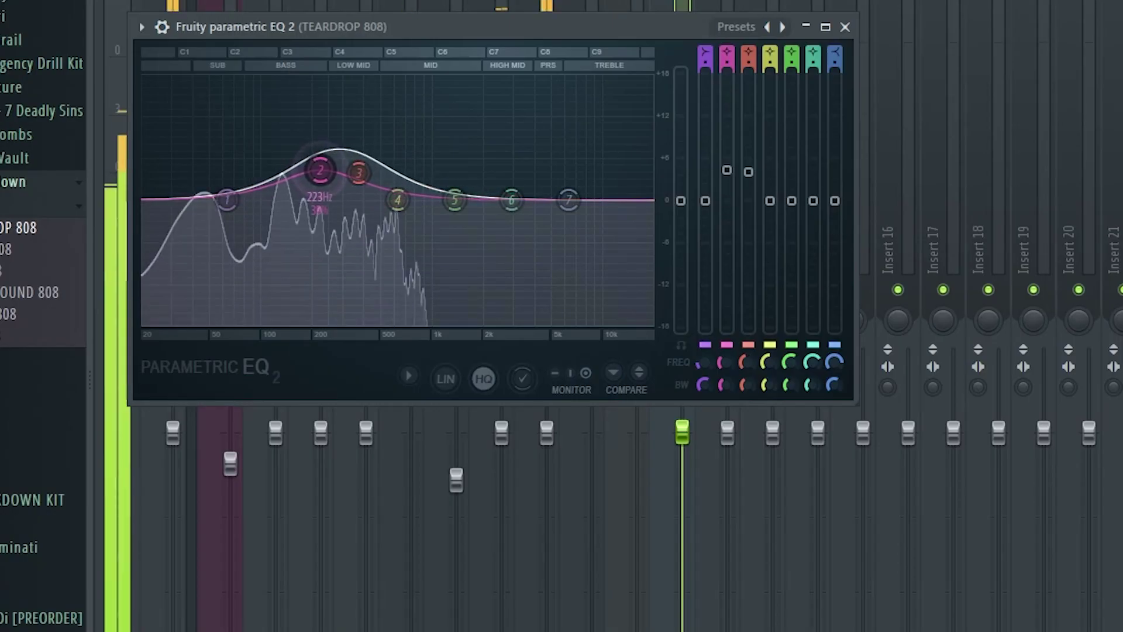
mouse_move(320, 170)
mouse_down()
mouse_move(316, 199)
mouse_move(372, 175)
mouse_up()
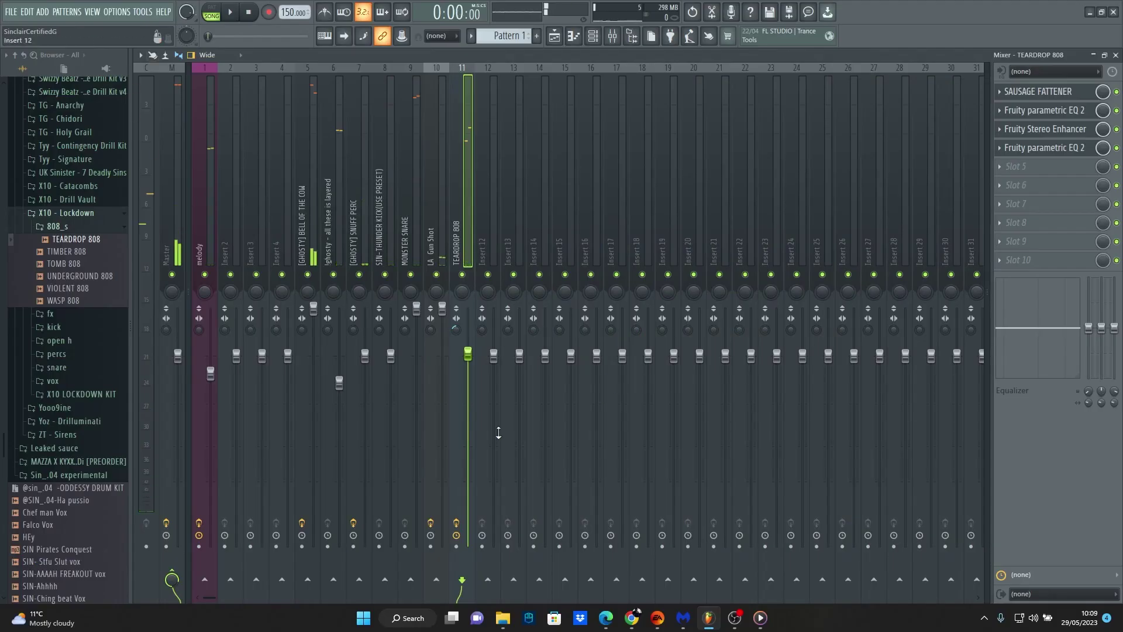
click(574, 36)
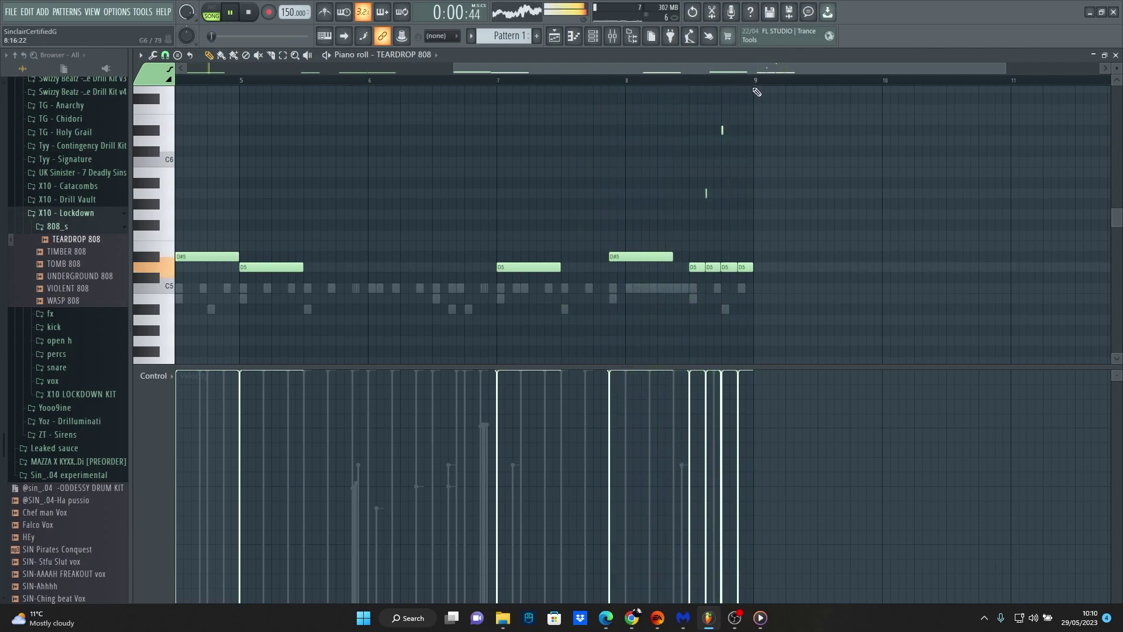
Step: Lower the slide note to C#6 and add an A5 slide note near bar 5
scroll(742, 94, up, 1)
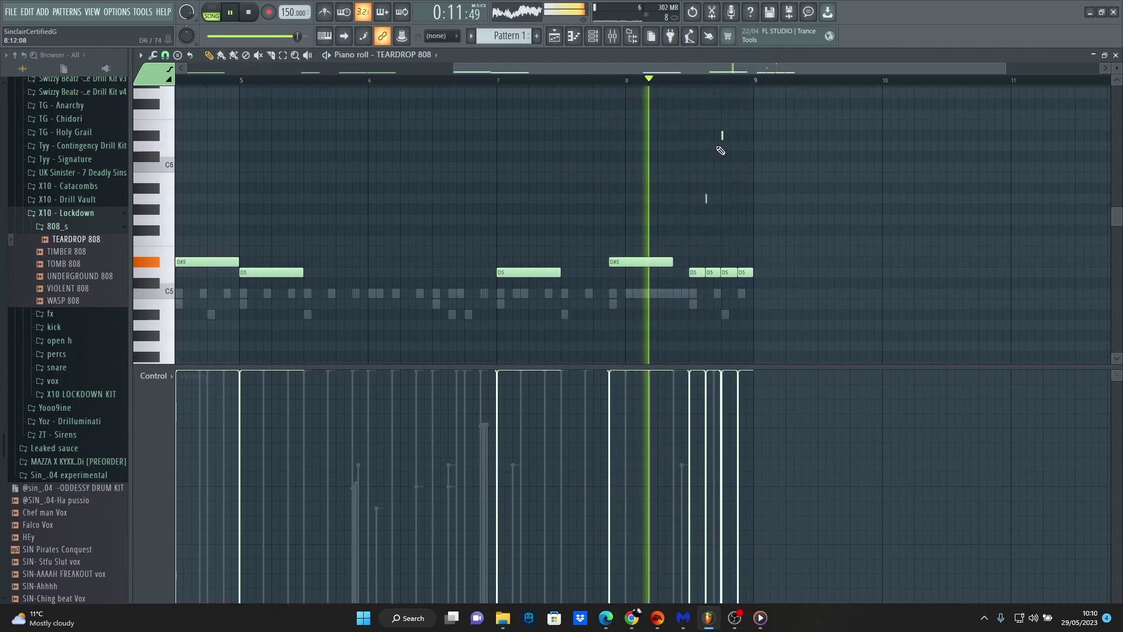
drag(721, 134, 721, 152)
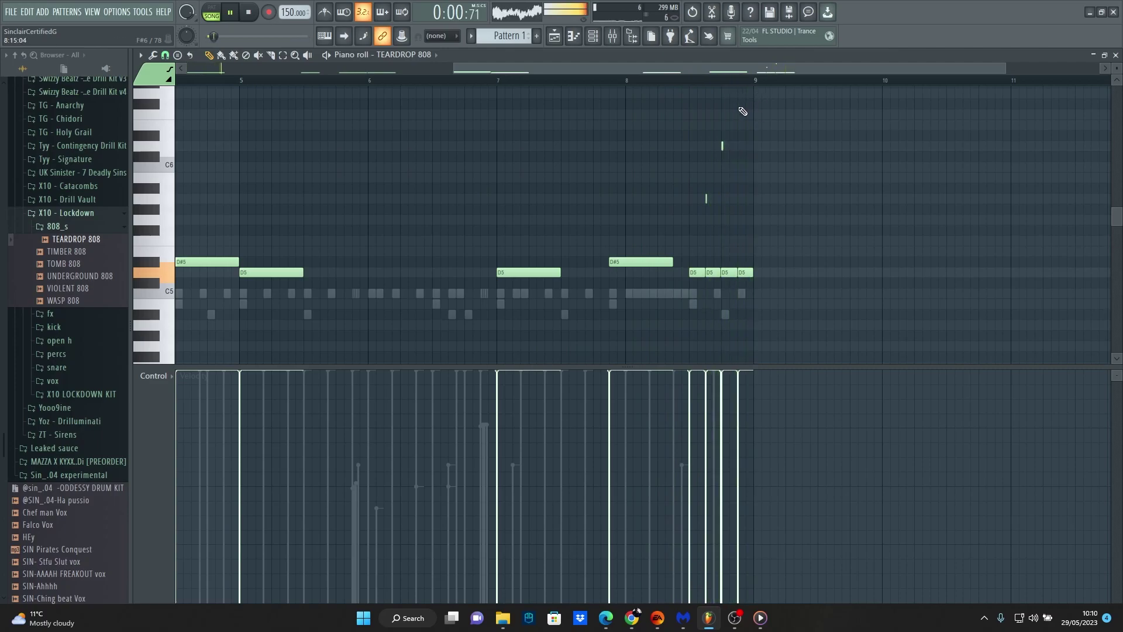
key(space)
click(660, 198)
drag(659, 186, 658, 186)
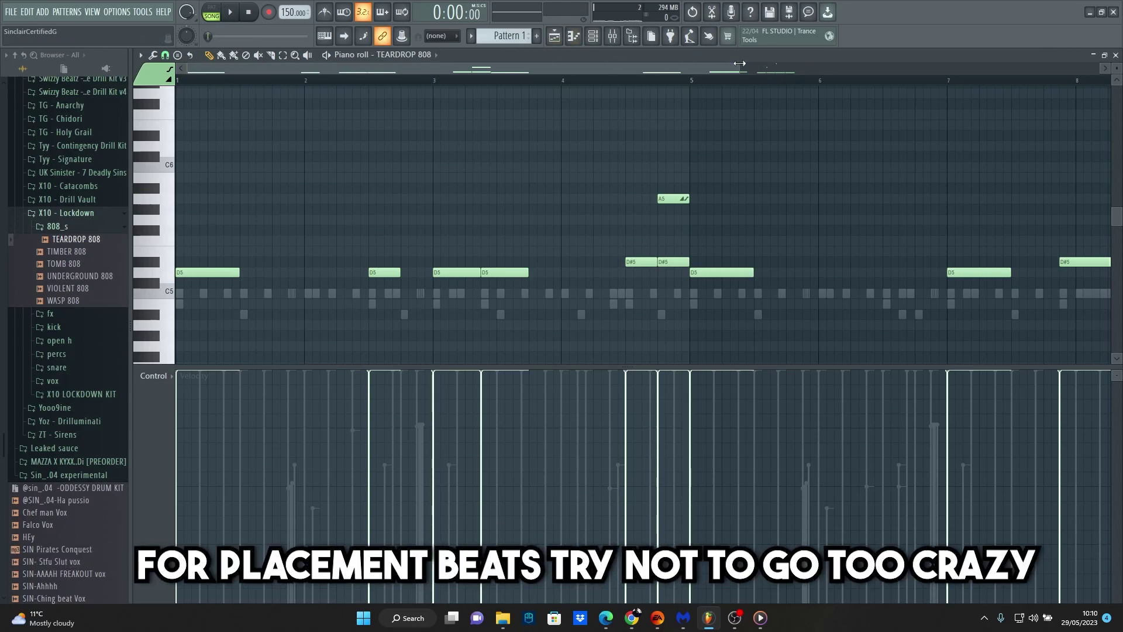
Step: Lengthen the D#5 808 note near bar 8
scroll(781, 71, down, 3)
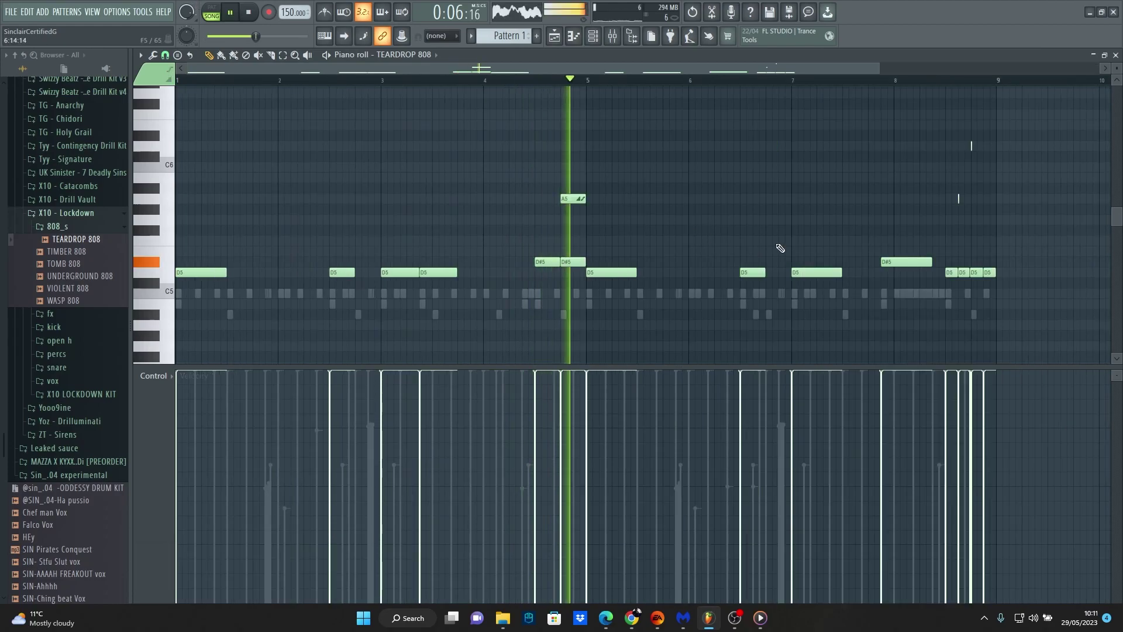
scroll(639, 72, right, 1)
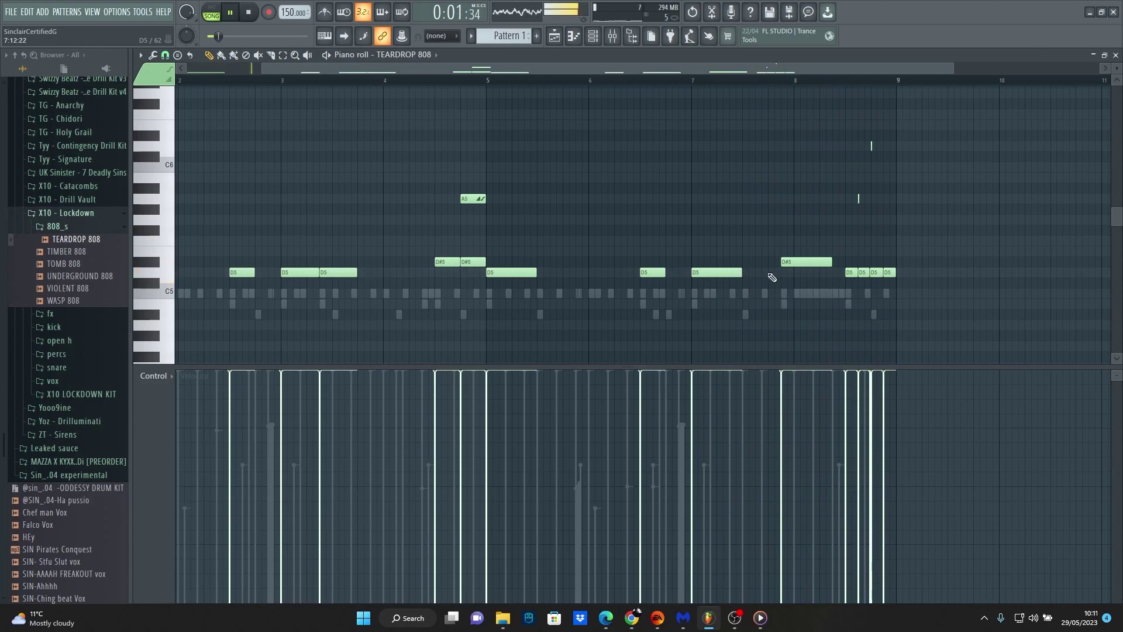
drag(831, 262, 840, 265)
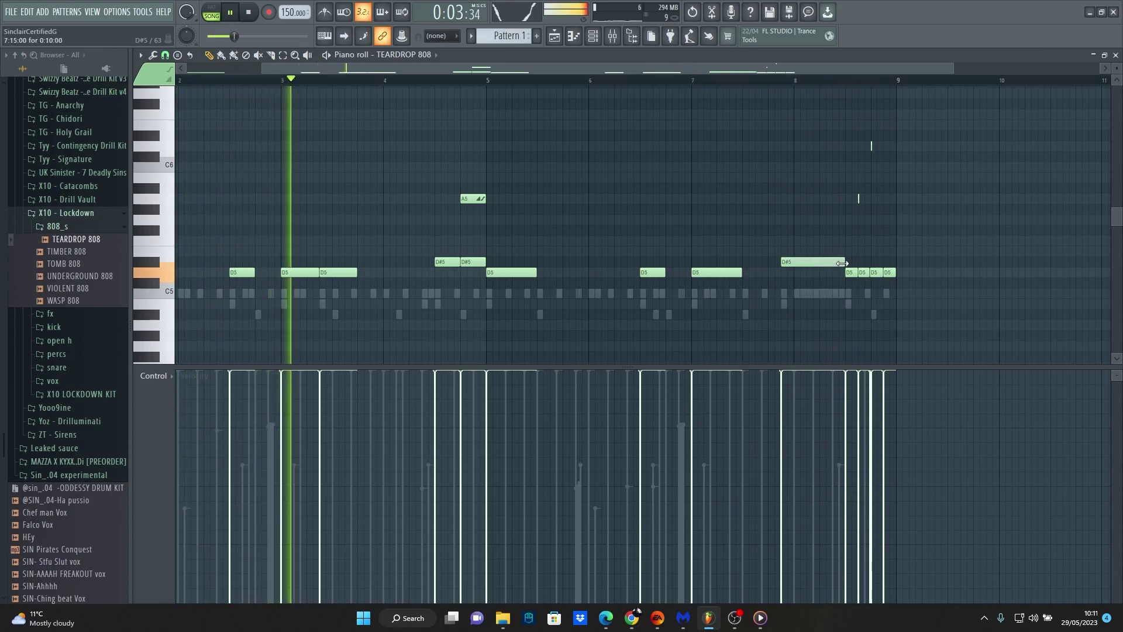
Step: Enable Cut itself on the TEARDROP 808 channel and play the 808 pattern back
click(592, 36)
right_click(615, 436)
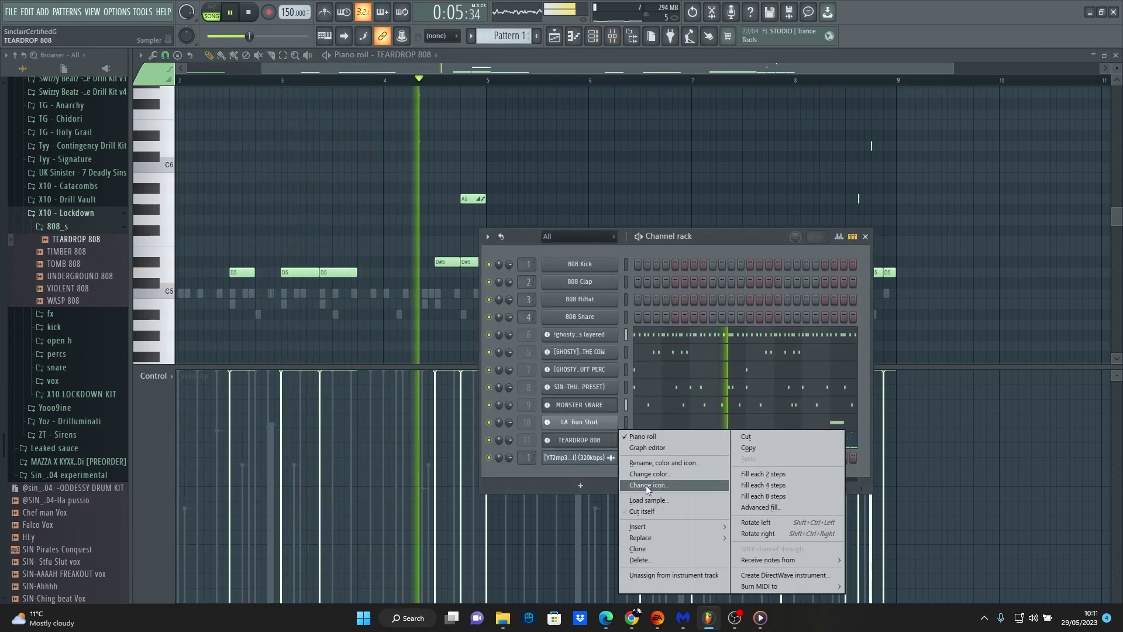
click(231, 11)
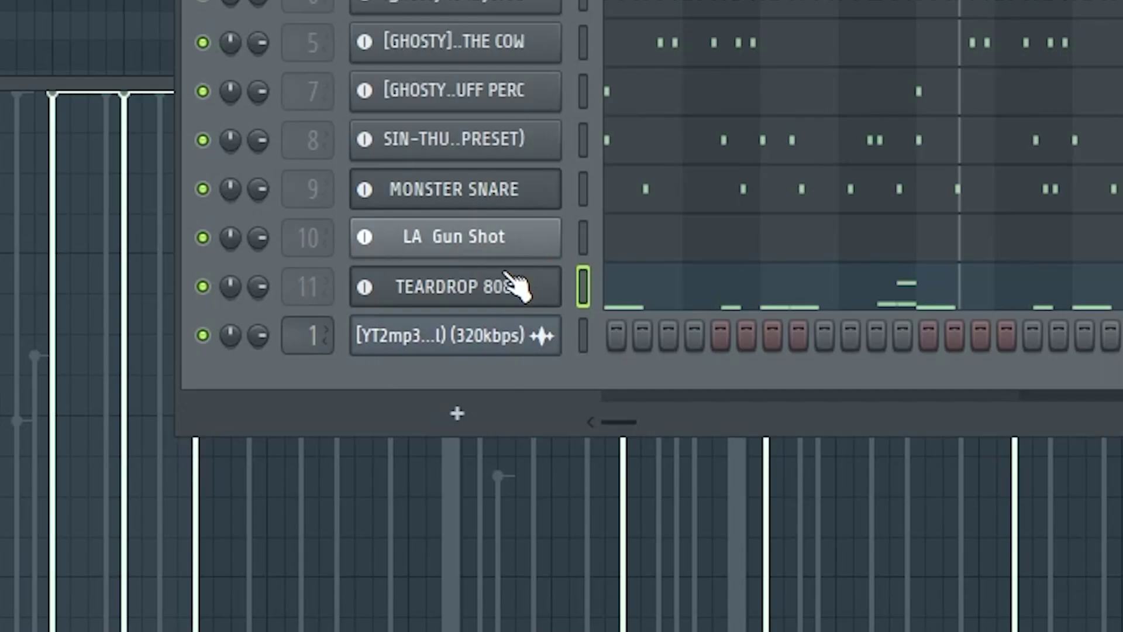
right_click(601, 439)
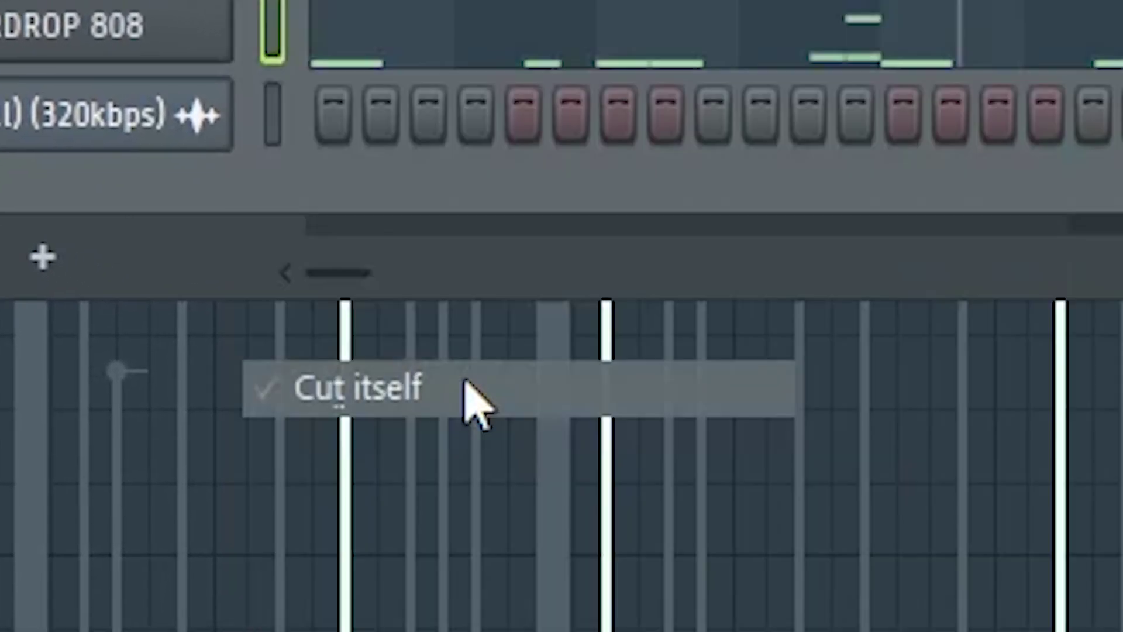
click(466, 386)
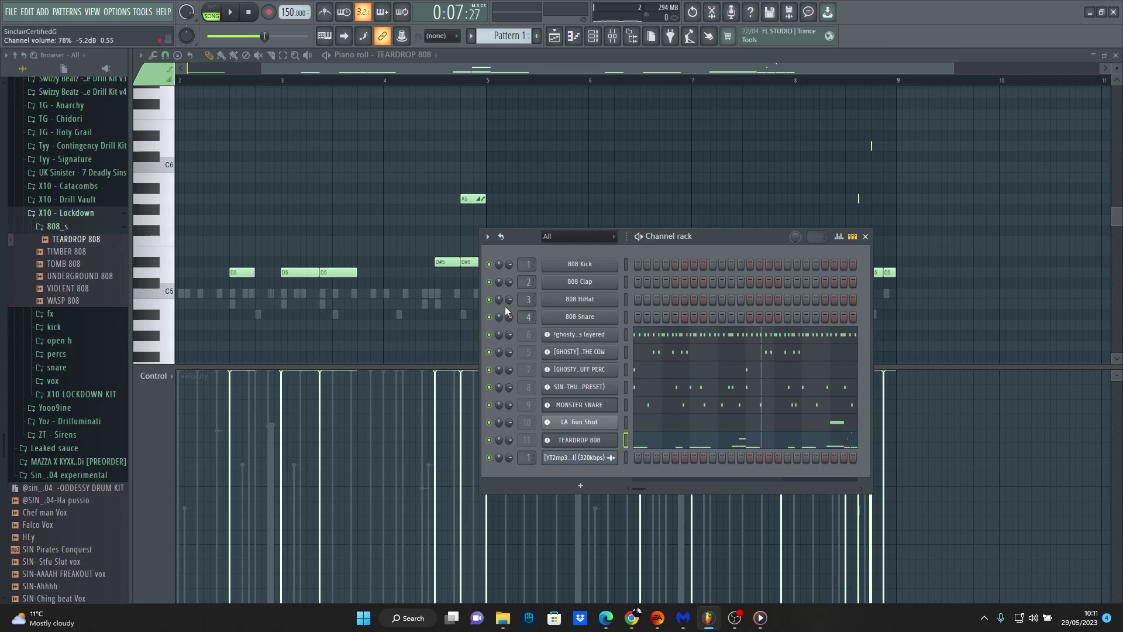
click(479, 66)
key(space)
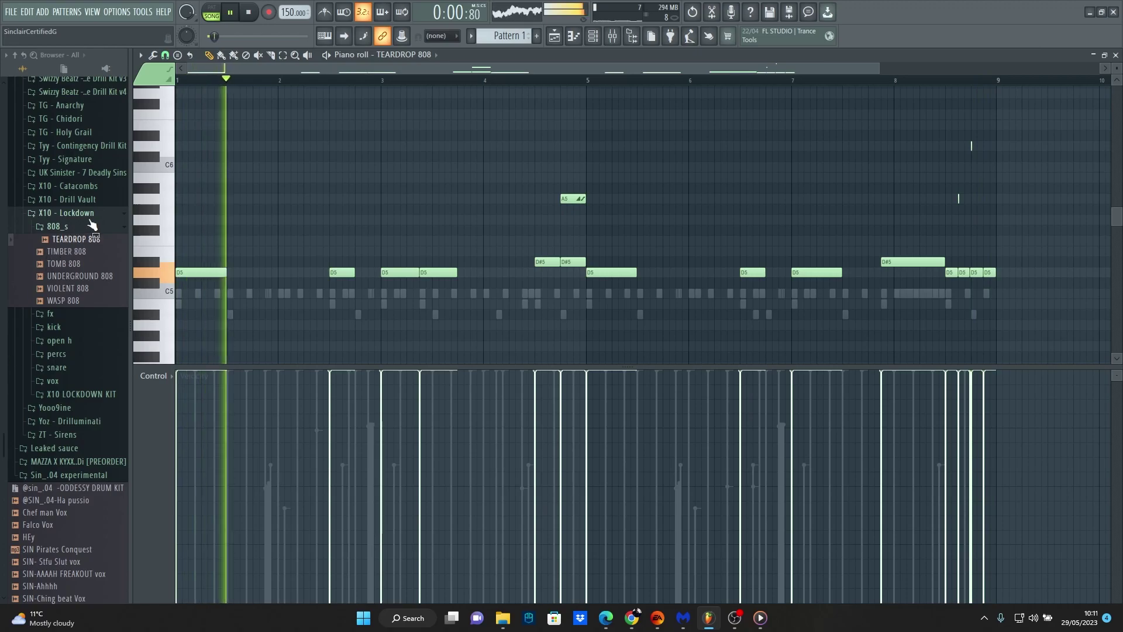
Step: Stop playback, collapse the X10 - Lockdown folder and scroll the browser up toward the Ghosty kit
click(91, 220)
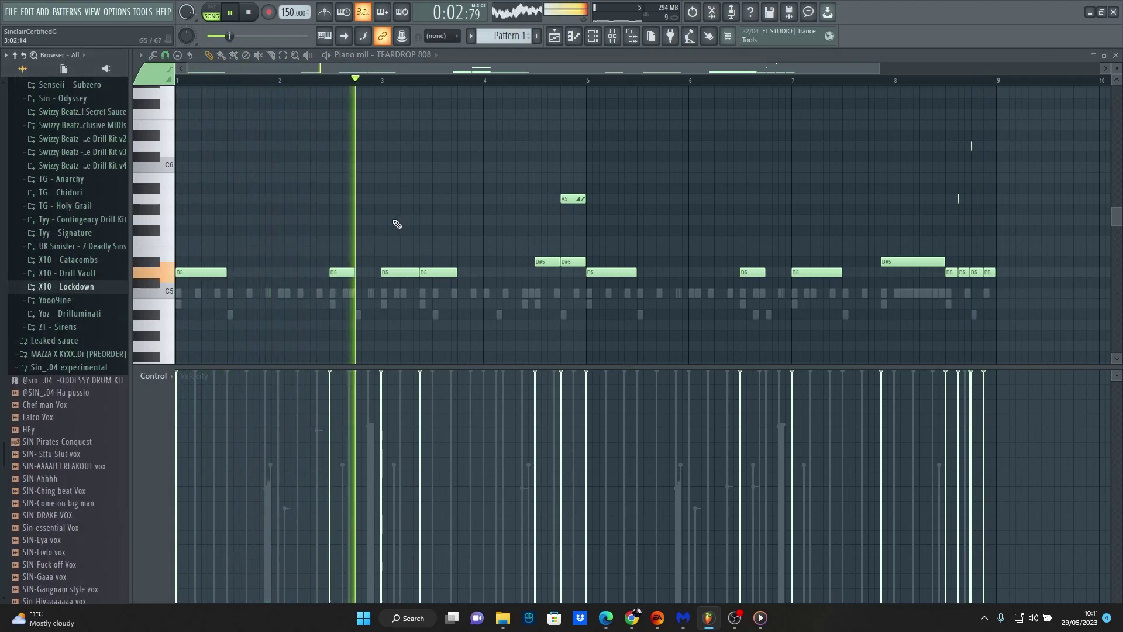
key(space)
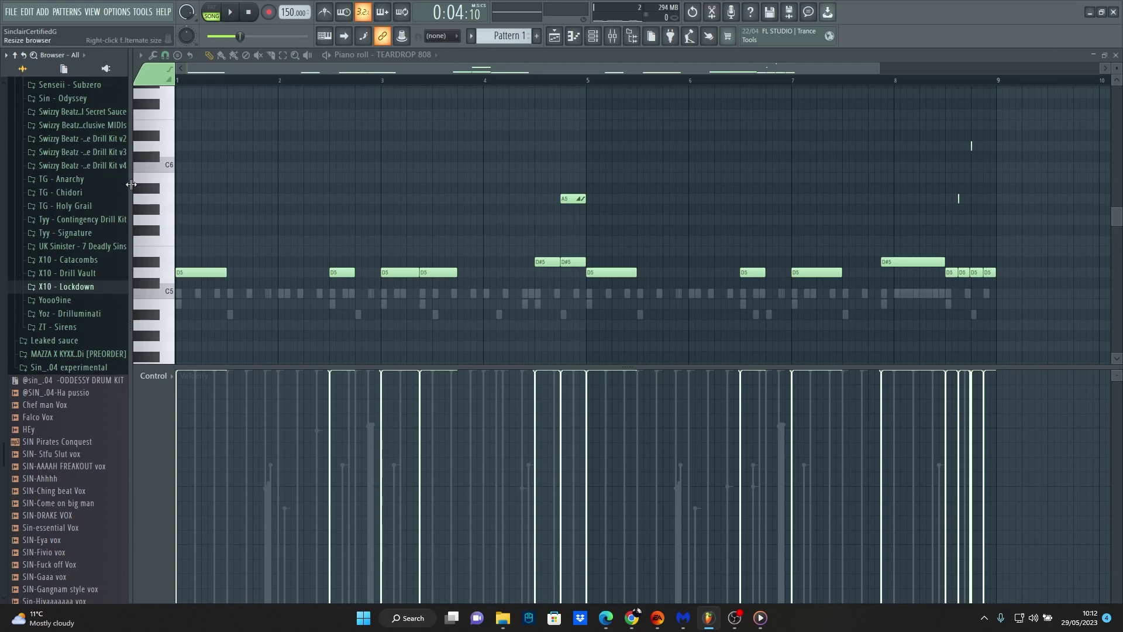
scroll(76, 213, up, 5)
scroll(79, 228, up, 5)
scroll(82, 248, up, 5)
scroll(91, 275, up, 5)
scroll(91, 281, up, 5)
scroll(92, 287, up, 5)
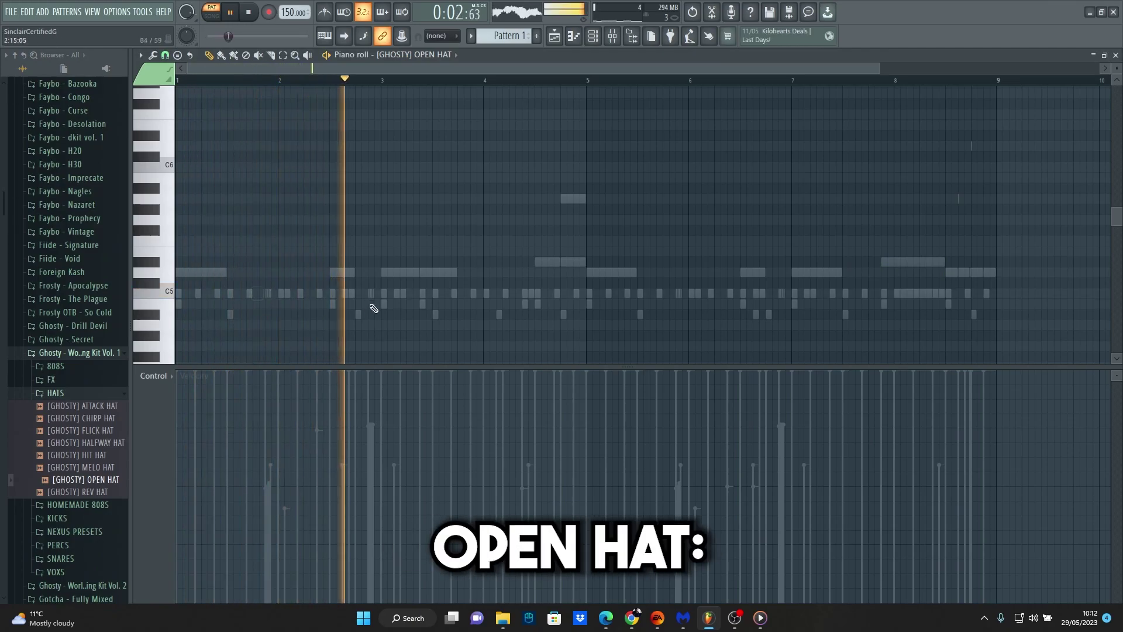
Step: Add a C5 open hat note and give the open hat its own mixer track
click(461, 295)
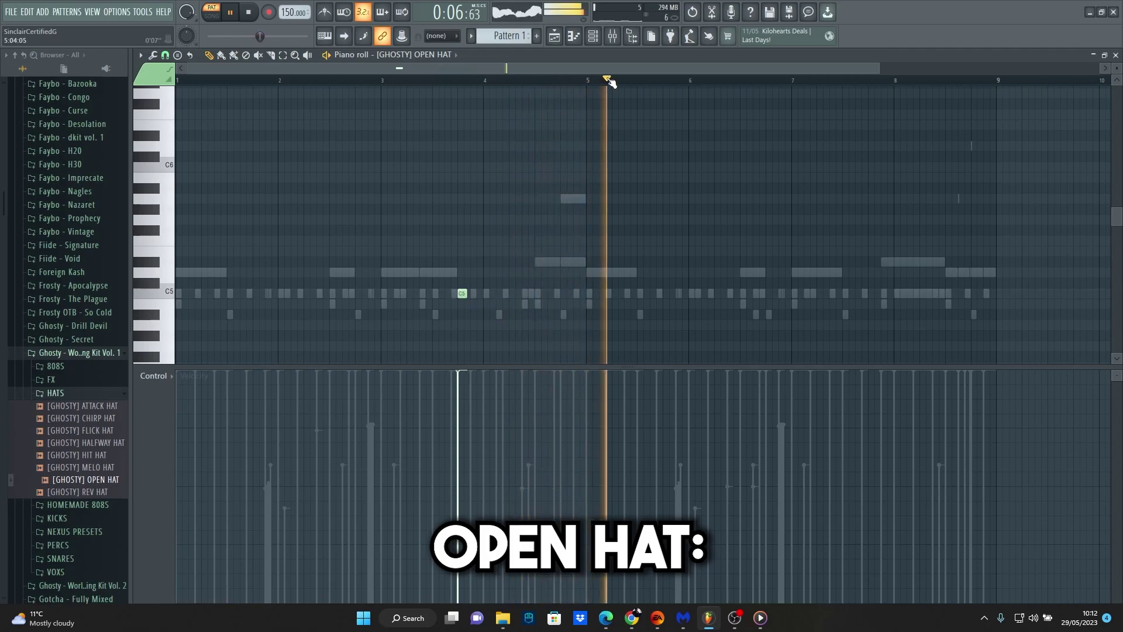
key(space)
key(space)
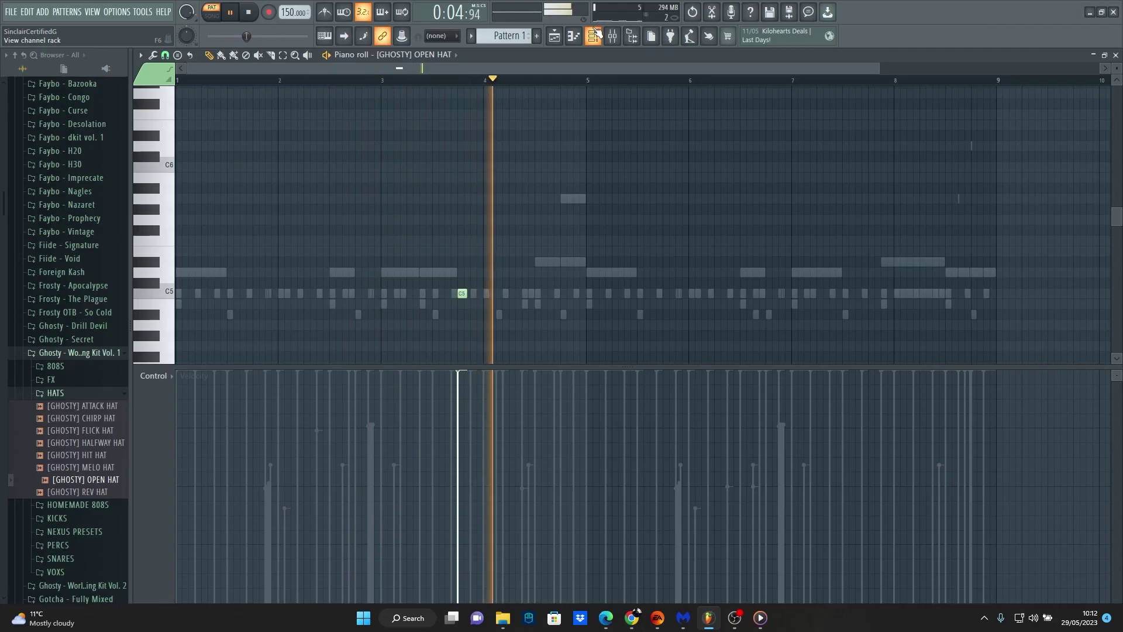
key(F6)
right_click(579, 457)
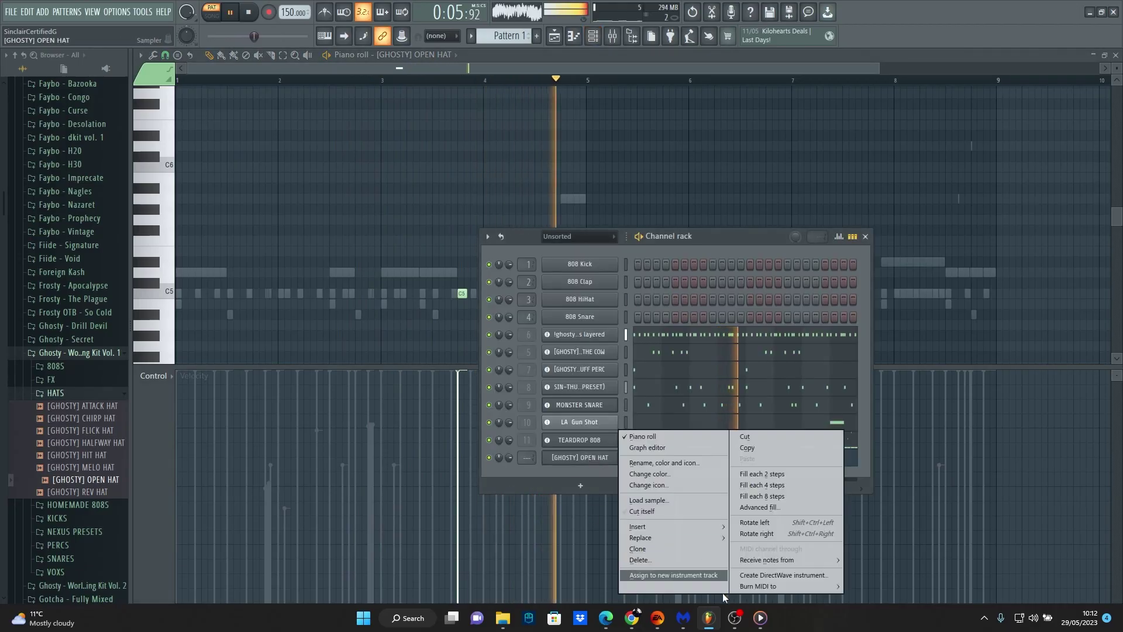
click(697, 576)
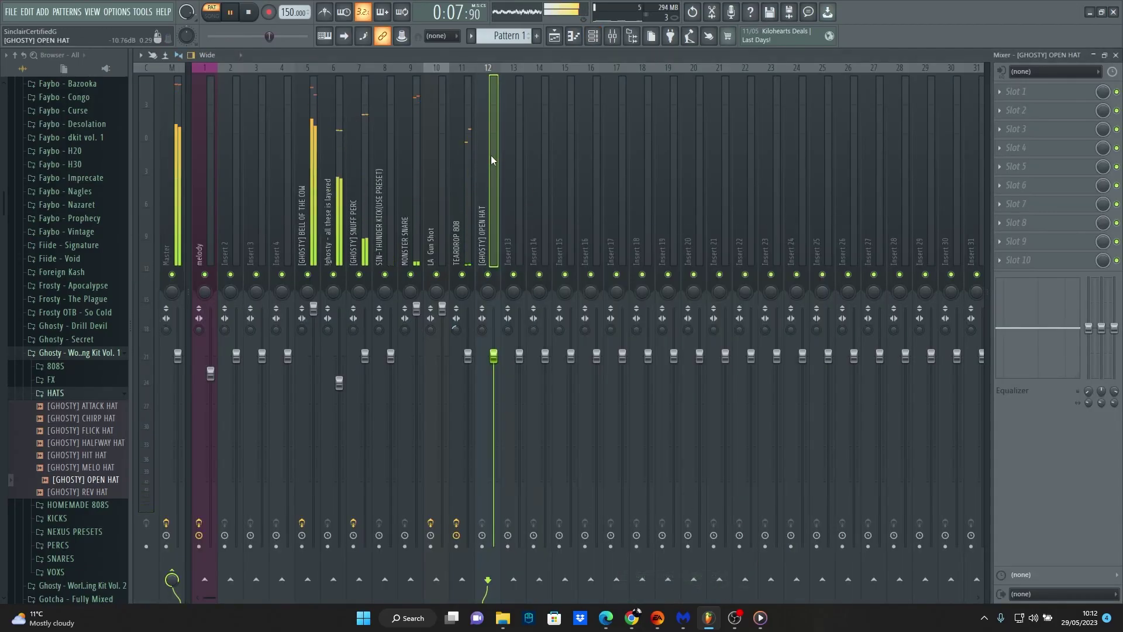
Step: Load Fruity Delay 2 with a longer delay time and set the open hat volume to 85%
click(1003, 130)
click(669, 132)
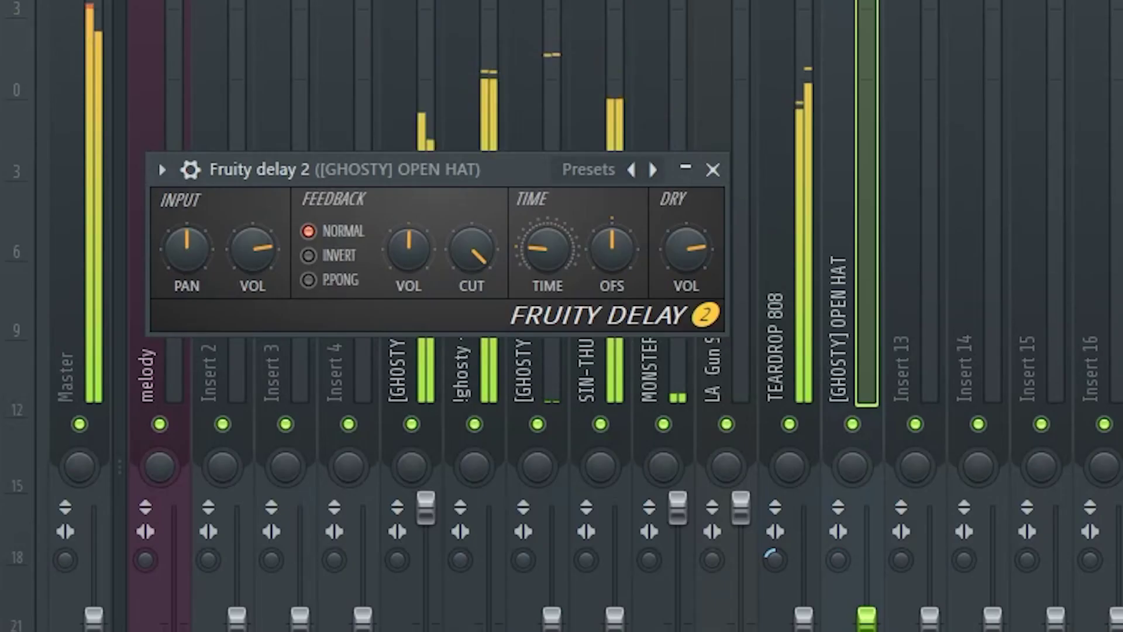
drag(576, 248, 576, 222)
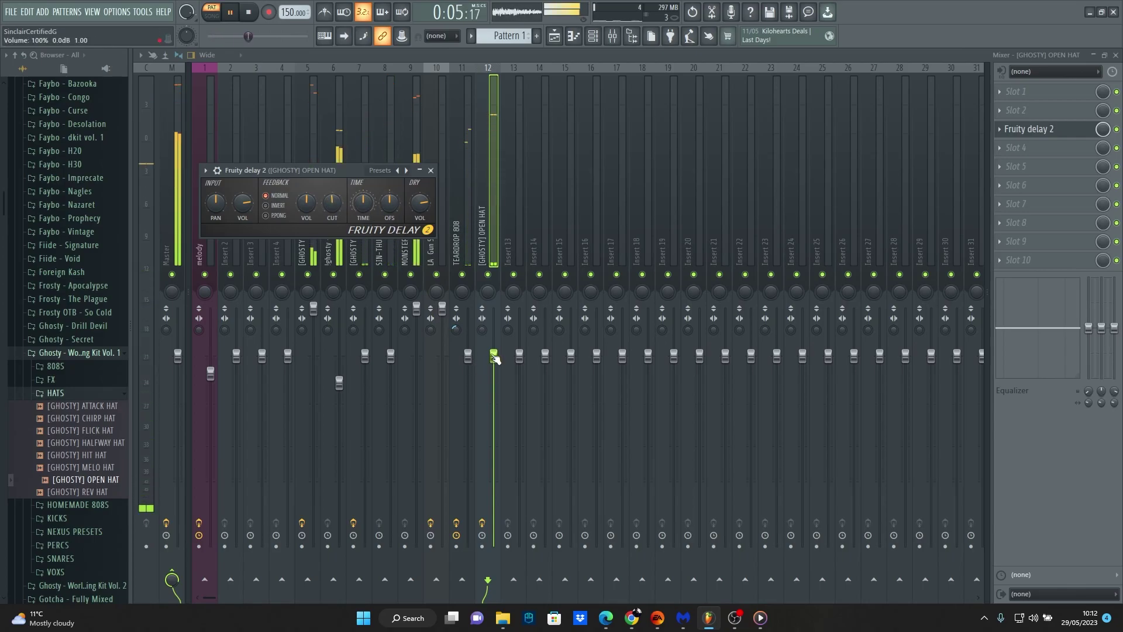
drag(494, 355, 495, 384)
key(F7)
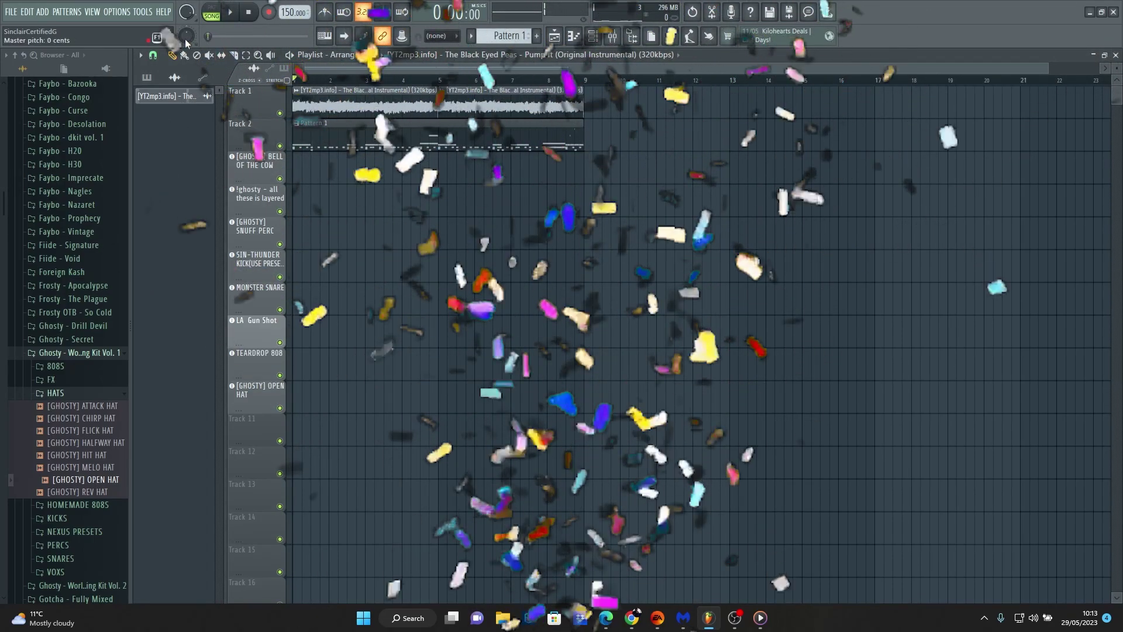
Step: Drop the SIN -KICK DRILL MIX preset onto the SIN-THUNDER kick's mixer track
key(space)
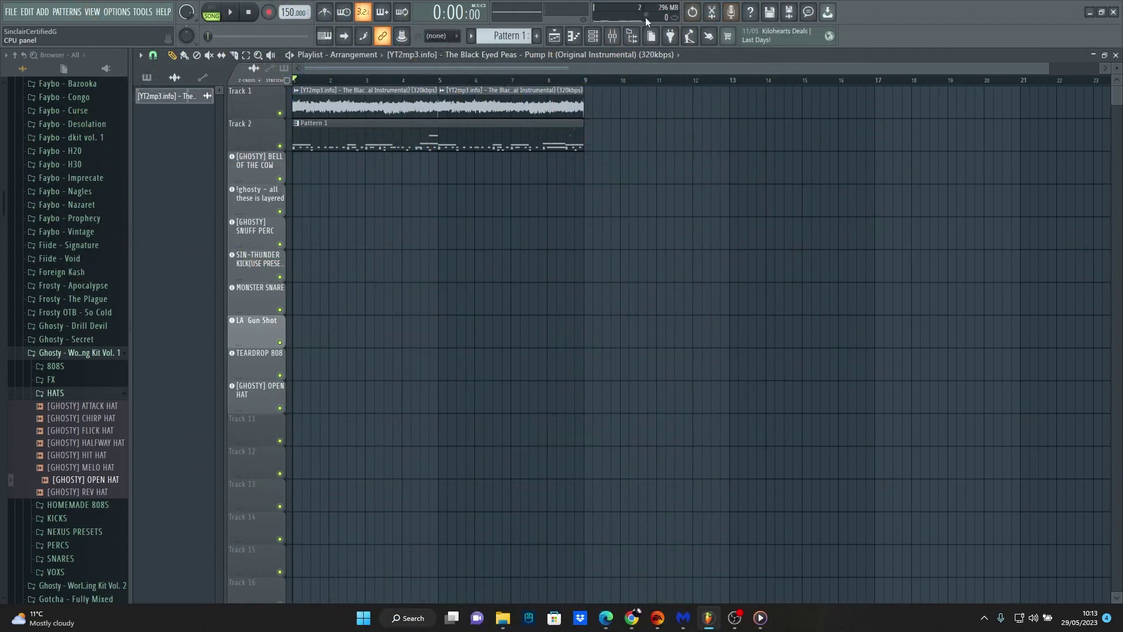
click(612, 36)
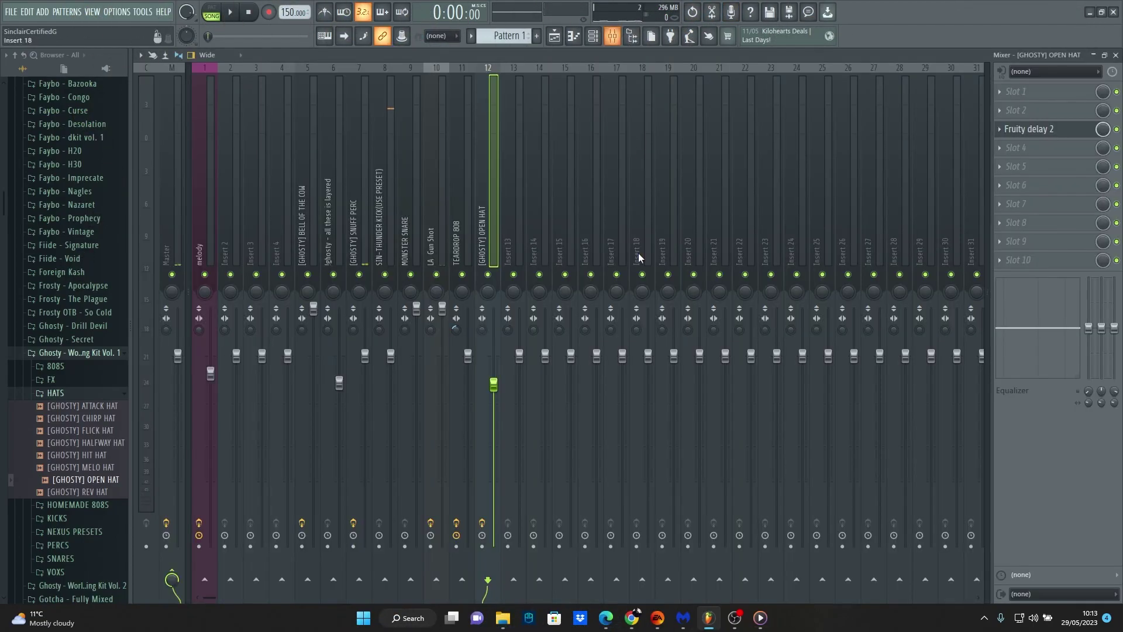
click(456, 202)
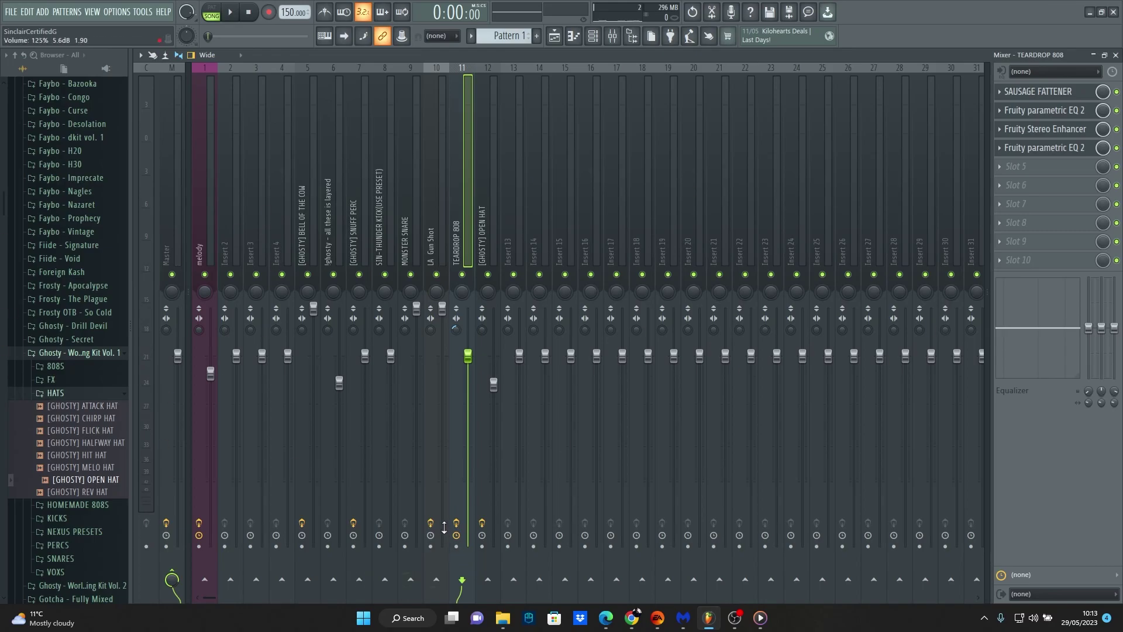
click(393, 204)
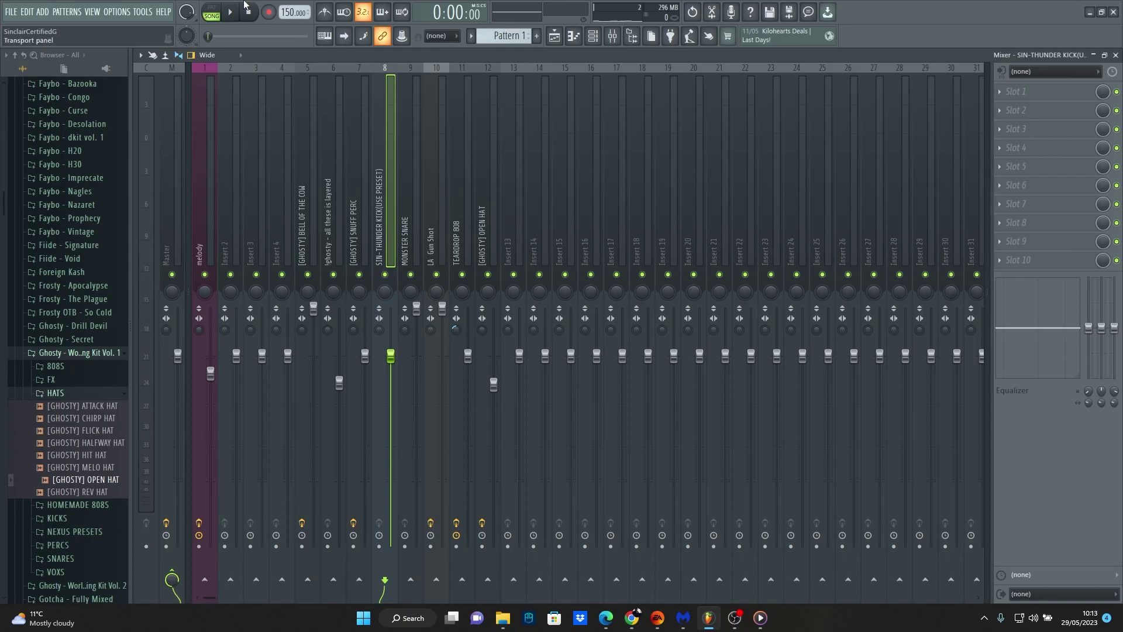
scroll(96, 430, up, 10)
scroll(97, 430, up, 10)
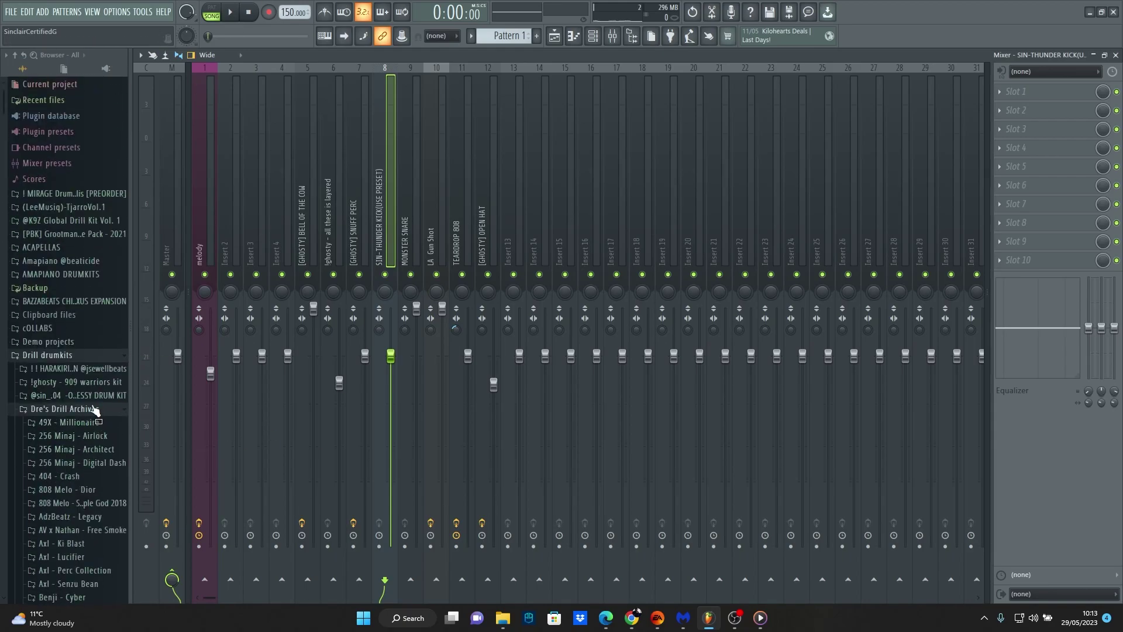
click(94, 396)
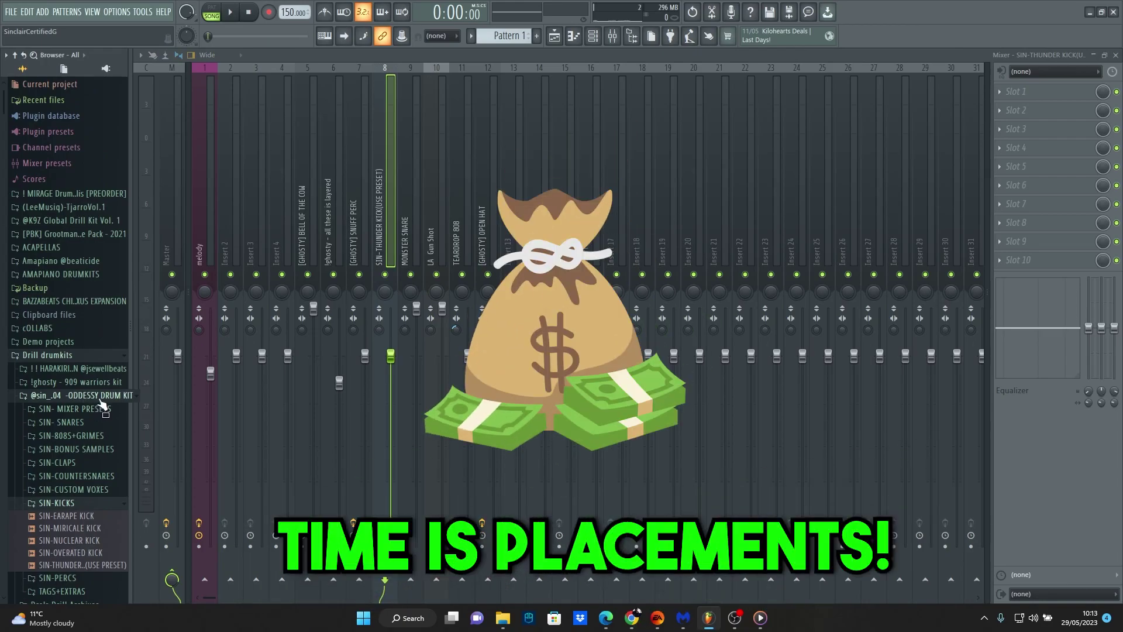
click(102, 408)
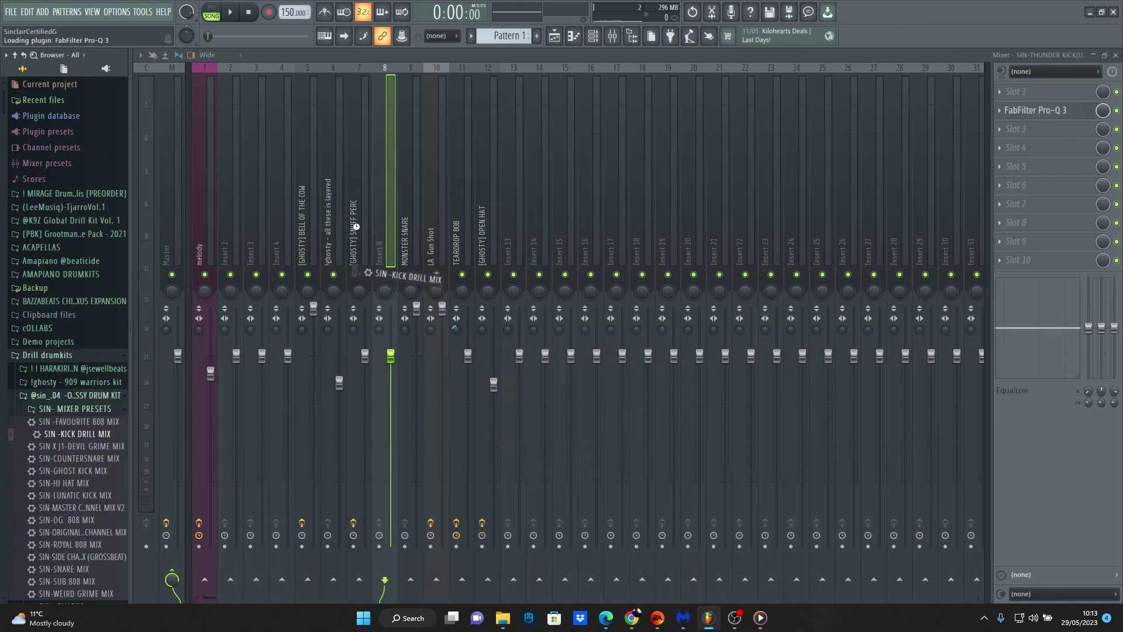
drag(76, 434, 383, 234)
Step: Raise the kick's Fruity Balance volume to about 5.6dB during playback
key(space)
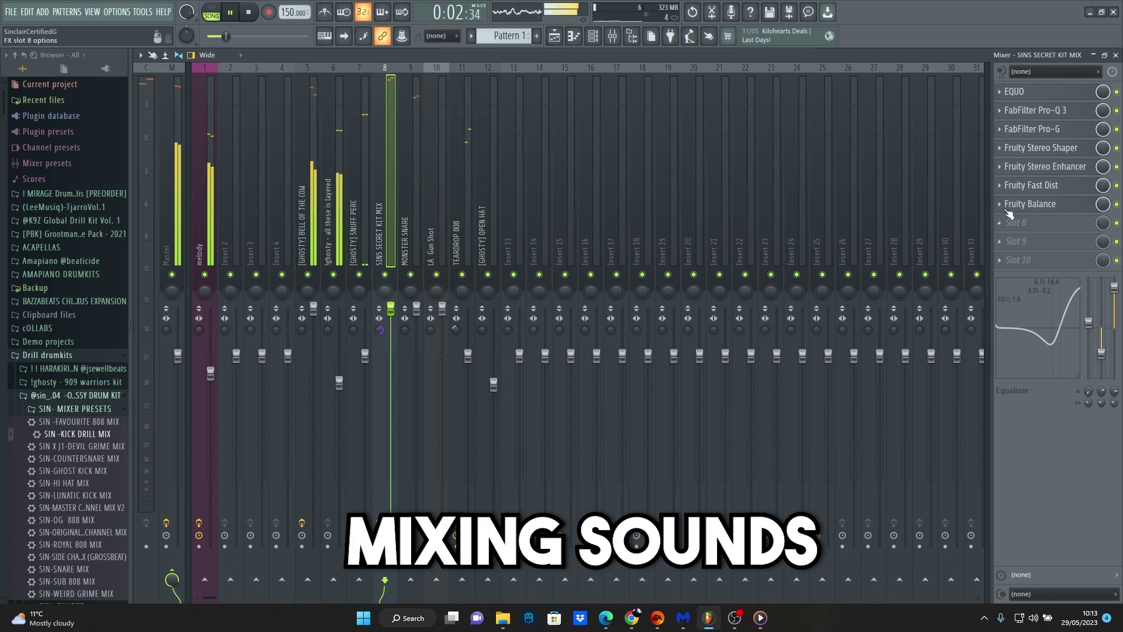
click(1043, 166)
click(1055, 204)
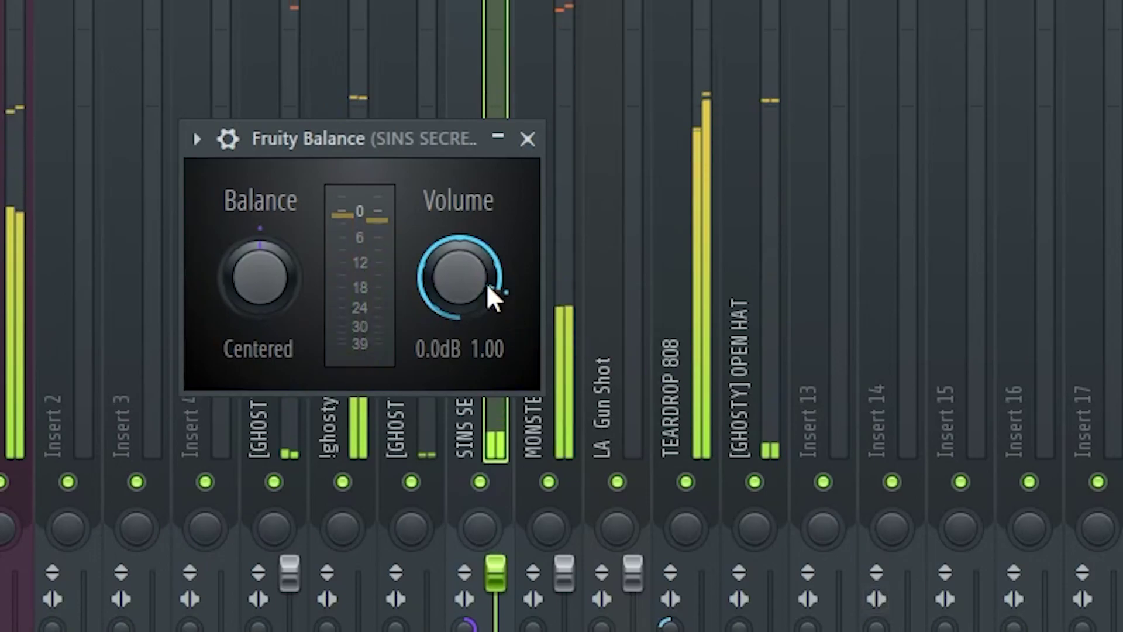
drag(485, 282, 483, 272)
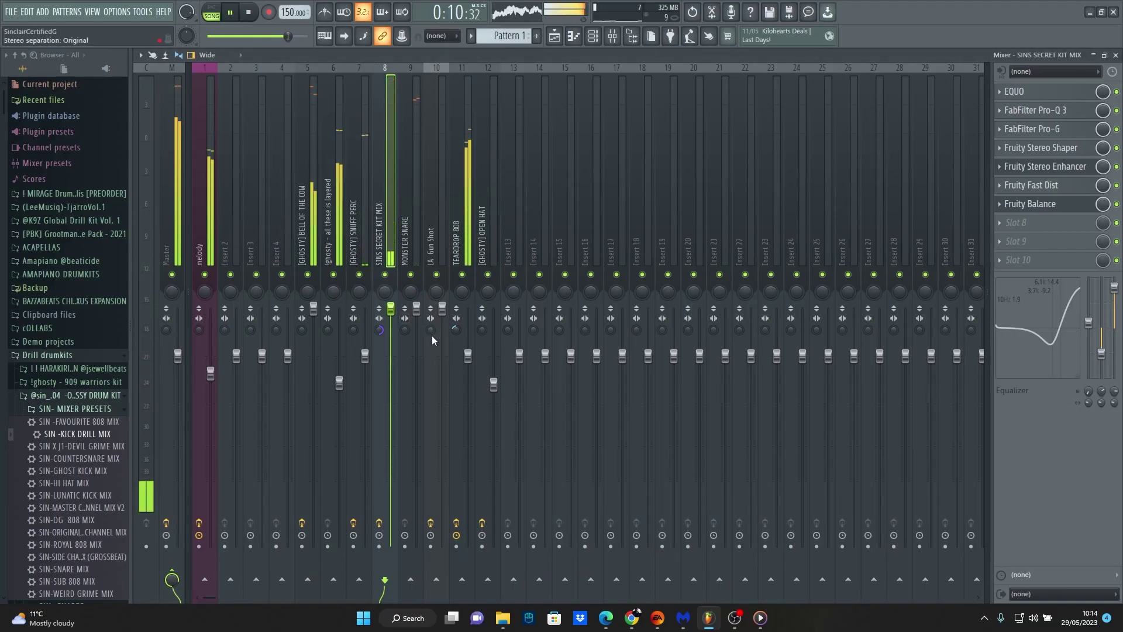
Step: Lower the snare and melody (to 88%) volumes; raise the ghosty drums and Snuff Perc
click(403, 219)
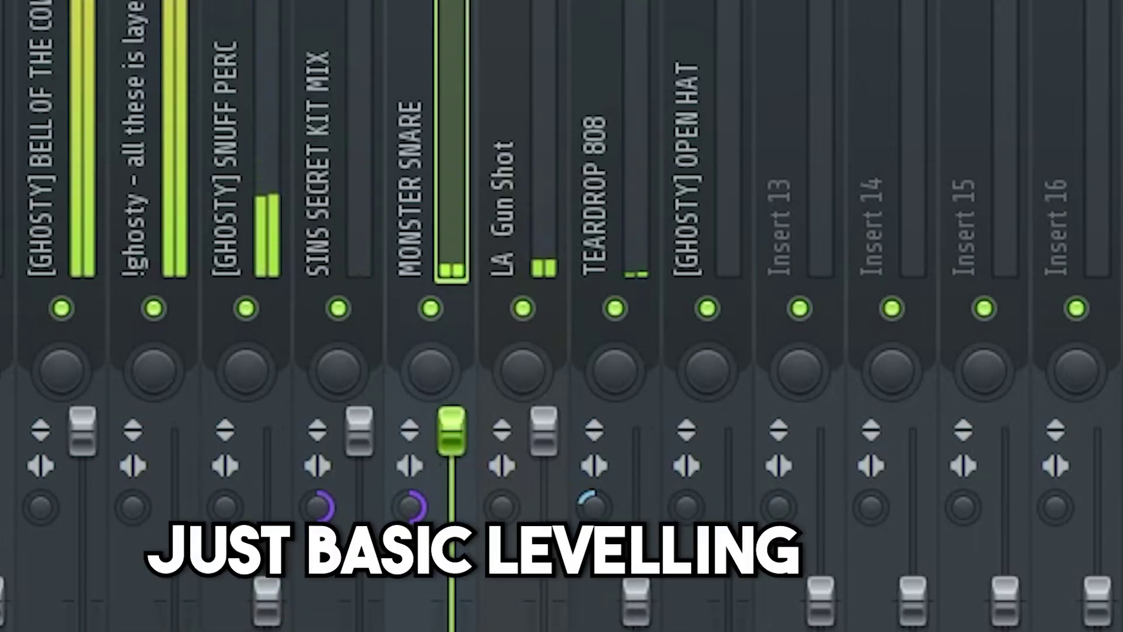
drag(452, 462, 451, 602)
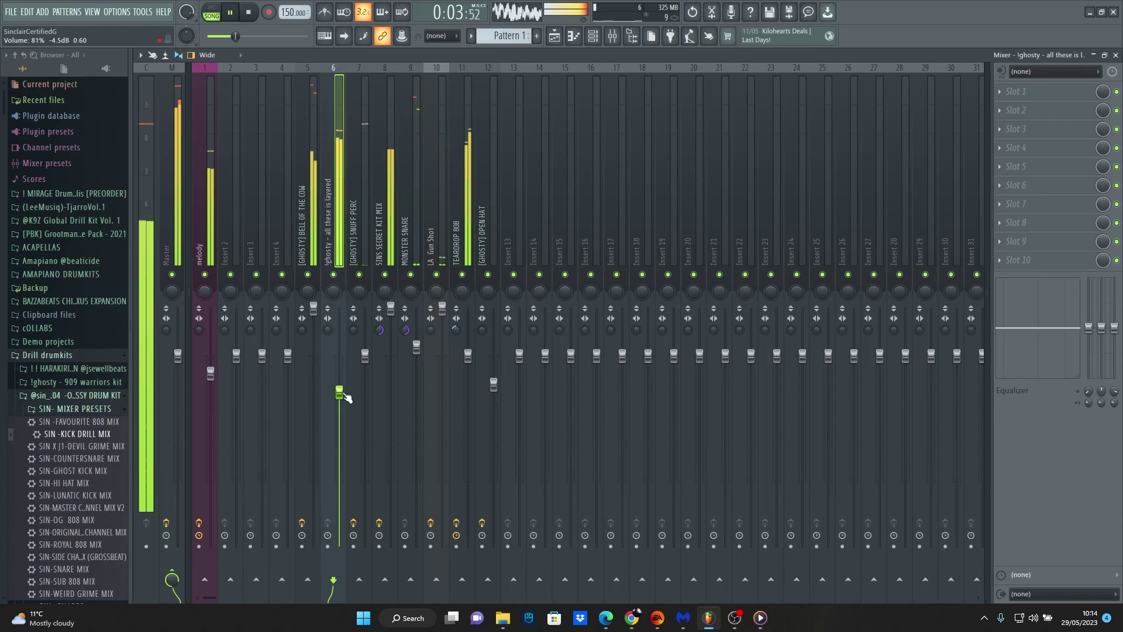
drag(344, 393, 344, 368)
click(321, 275)
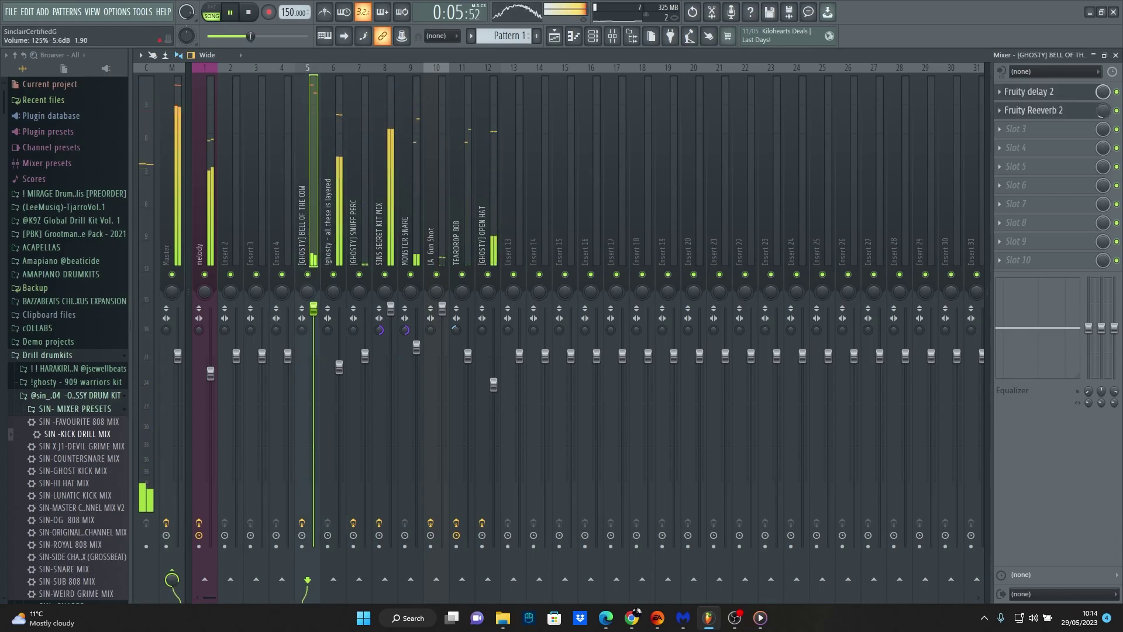
click(364, 270)
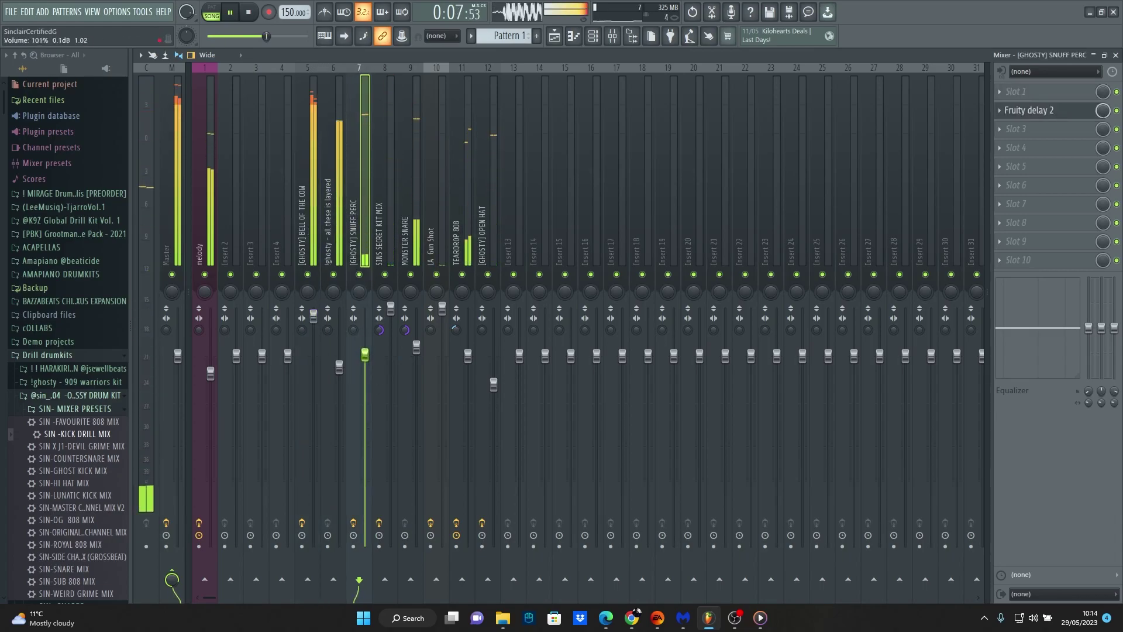
drag(365, 355, 365, 349)
click(492, 384)
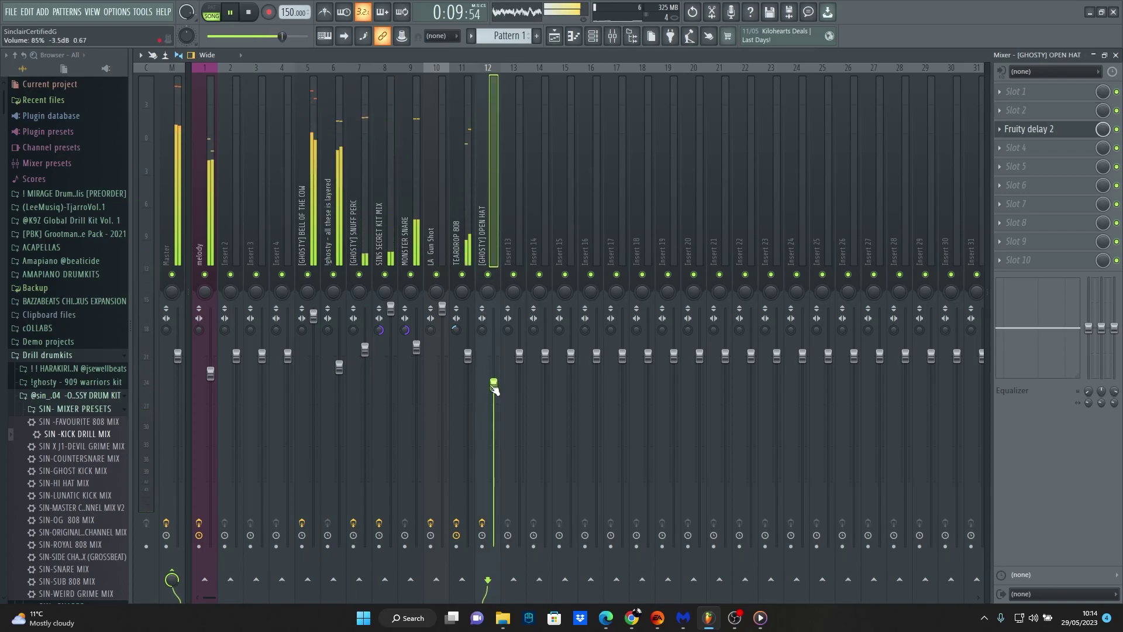
drag(210, 373, 211, 378)
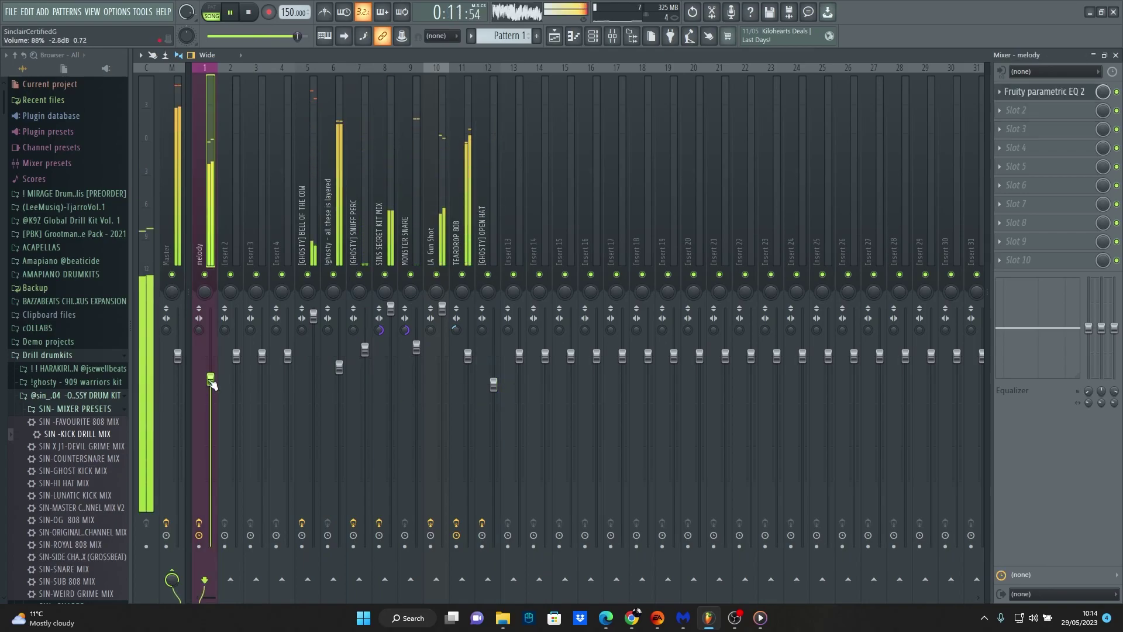
Step: Add Fruity Fast Dist to the TEARDROP 808 mixer track
click(471, 280)
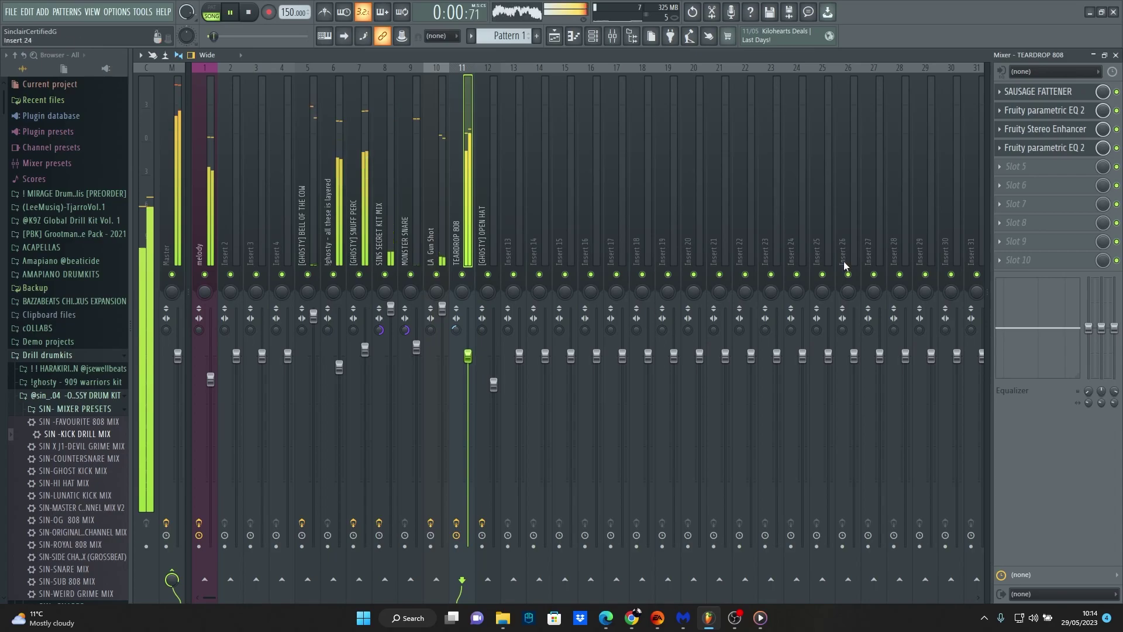
click(1018, 167)
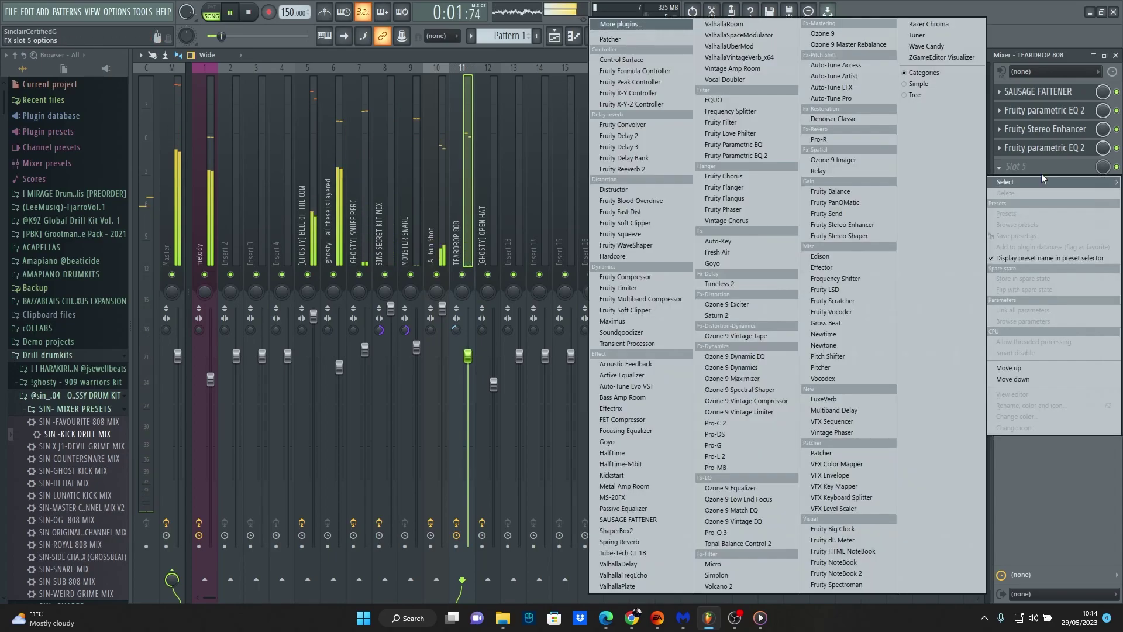
click(653, 211)
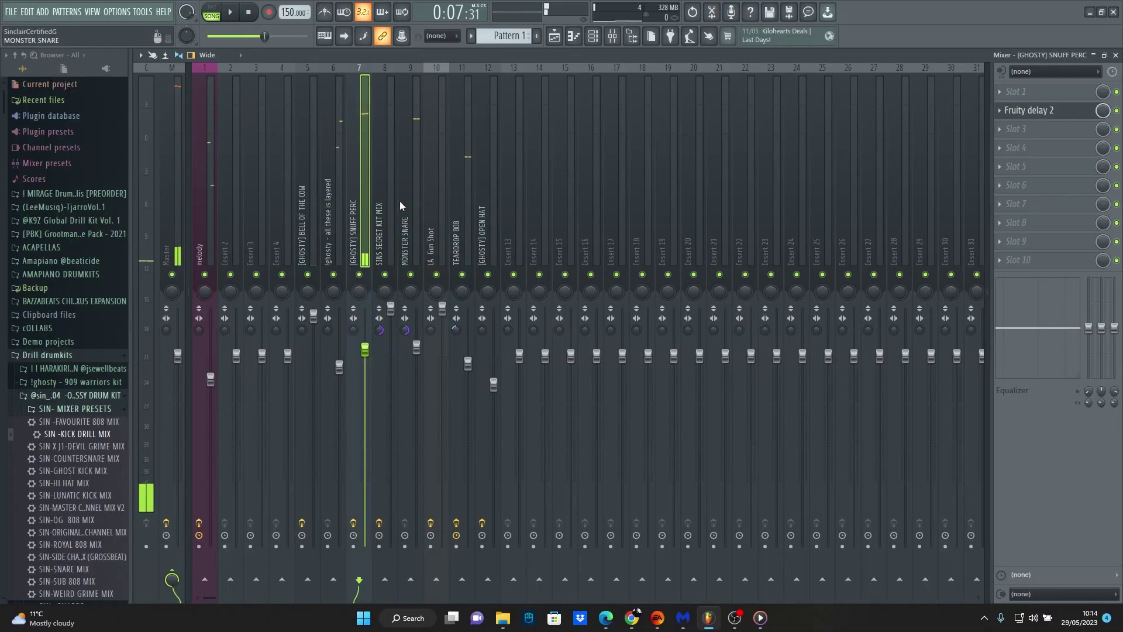
Step: Load Fruity parametric EQ 2 on the MONSTER SNARE and make band 1 a high-pass cut
click(400, 203)
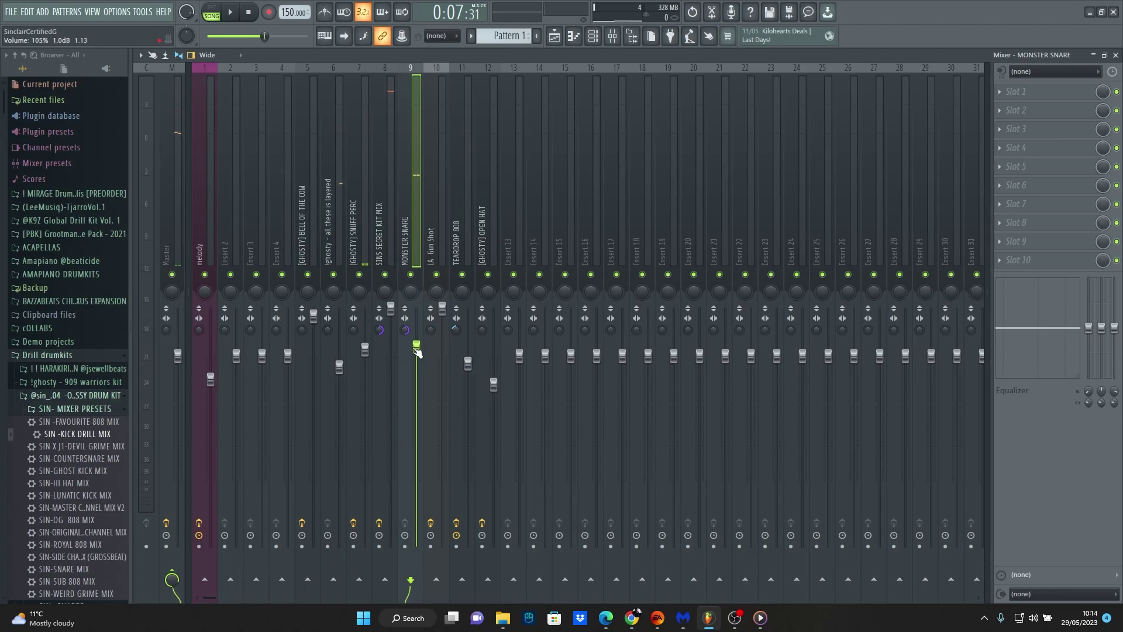
click(1091, 95)
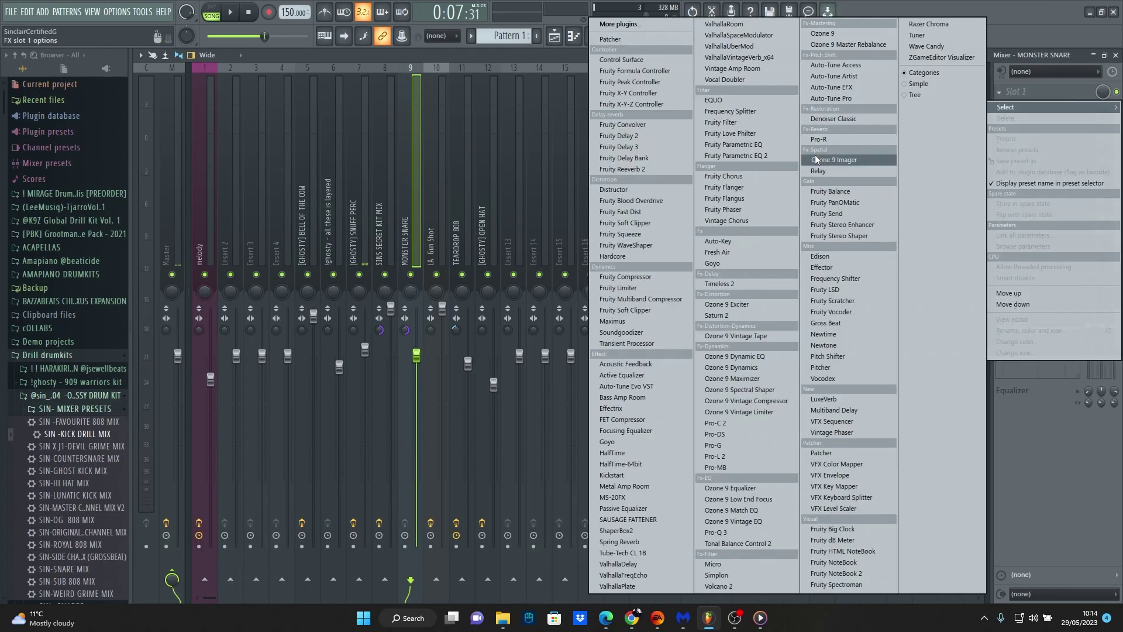
click(749, 144)
right_click(254, 269)
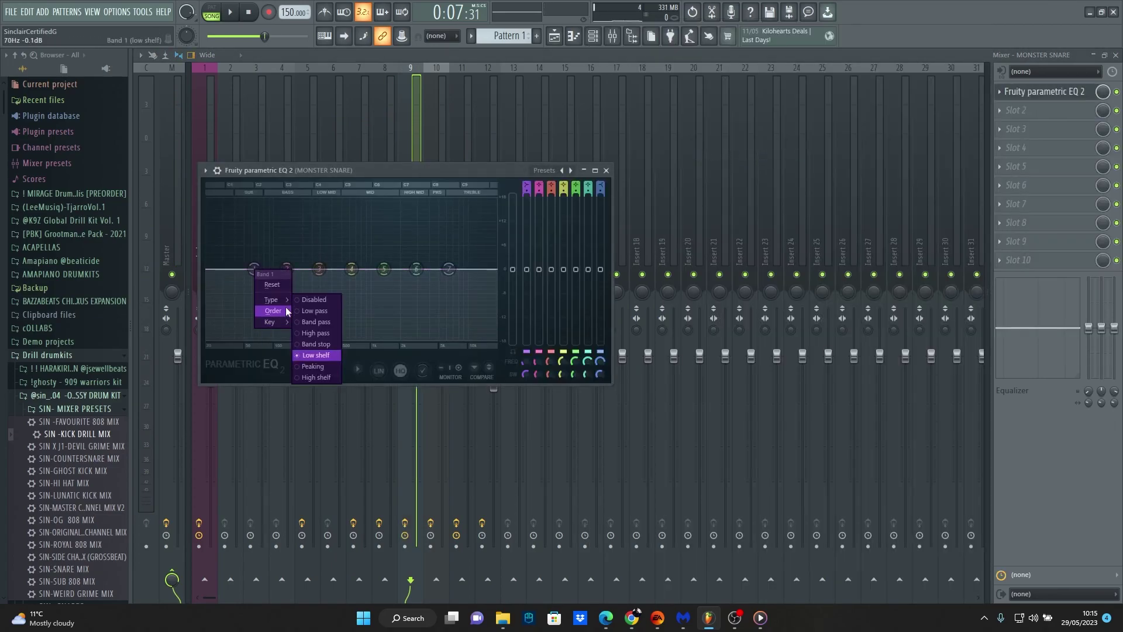
click(300, 308)
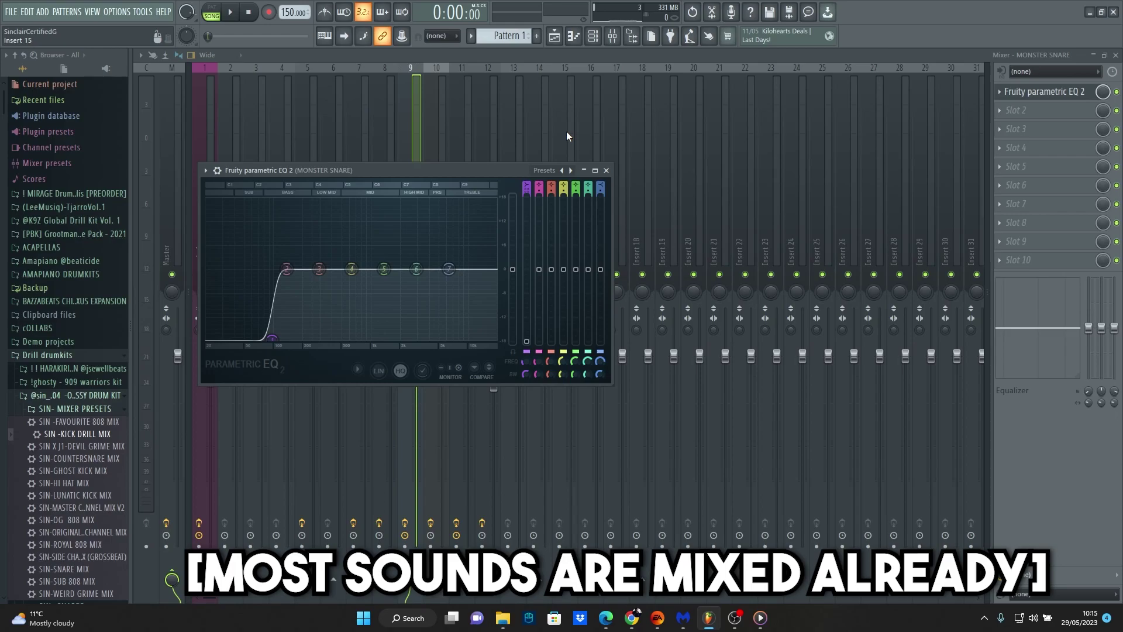
Step: Delete the Fruity parametric EQ 2 from the MONSTER SNARE track
key(space)
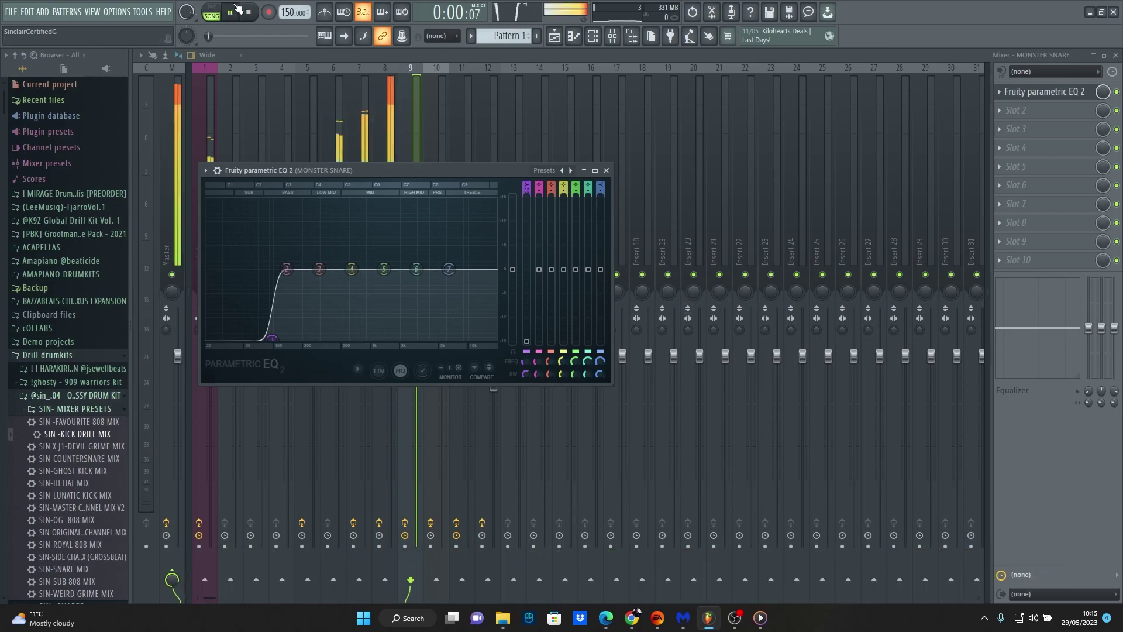
key(Escape)
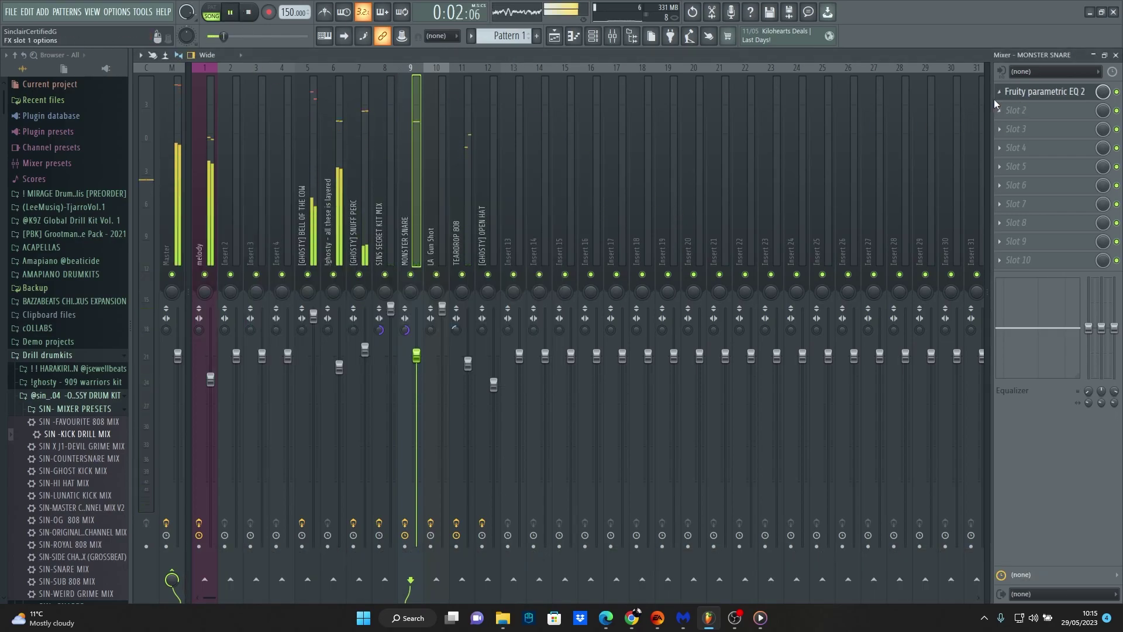
click(999, 91)
click(1029, 135)
click(600, 346)
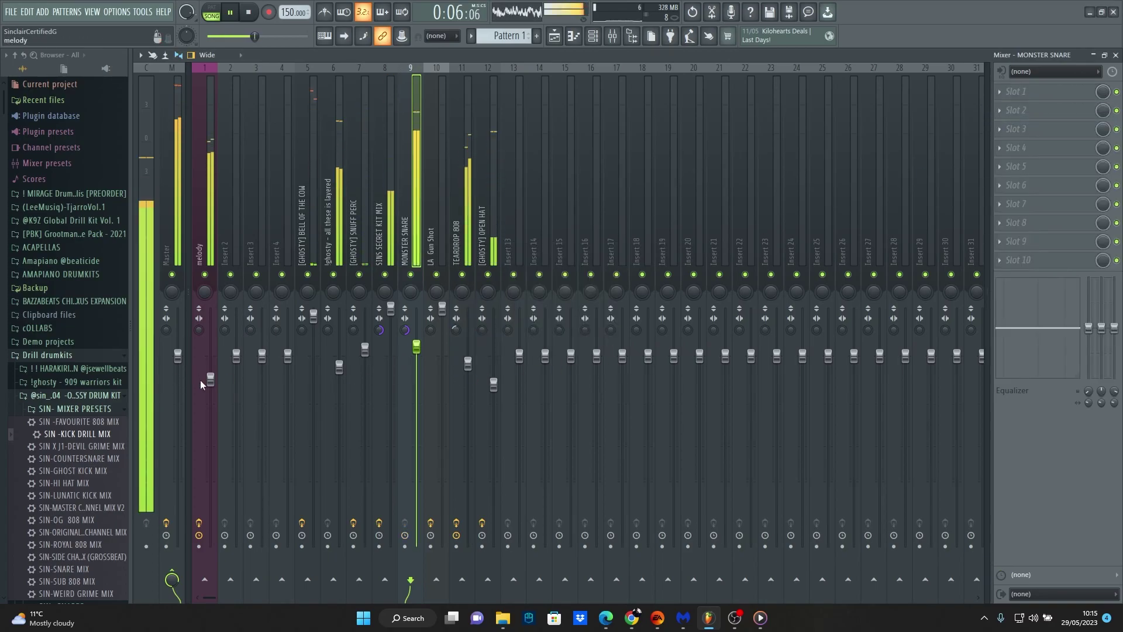
Step: Lower the melody, ghosty and Open Hat volumes, raise Bell Of The Cow, and set Snuff Perc
drag(210, 379, 210, 386)
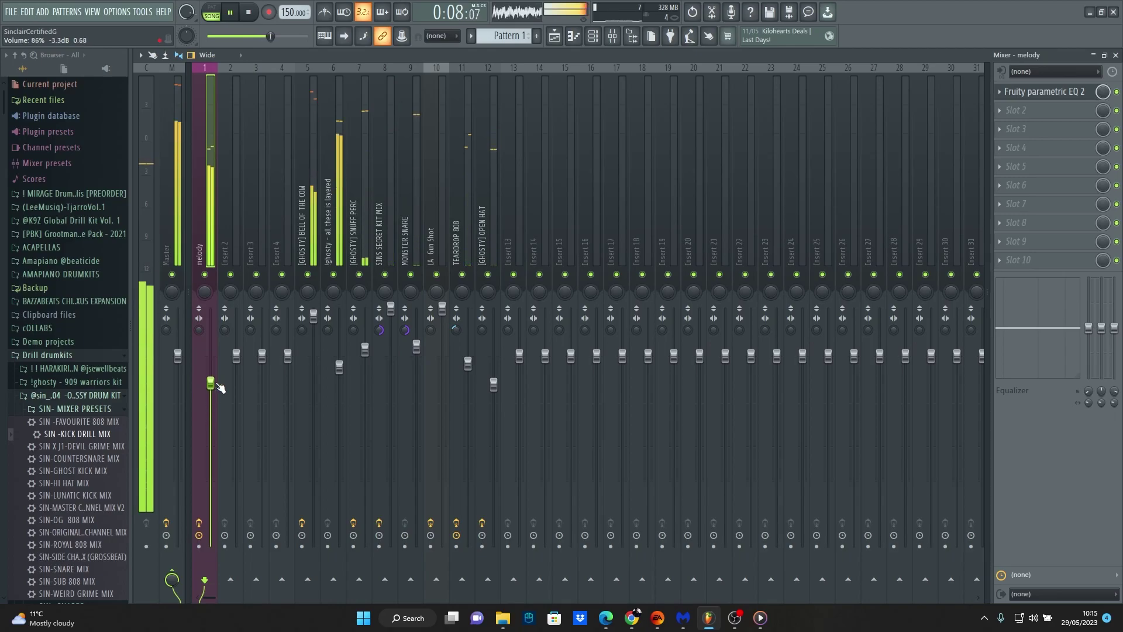
drag(314, 316, 313, 308)
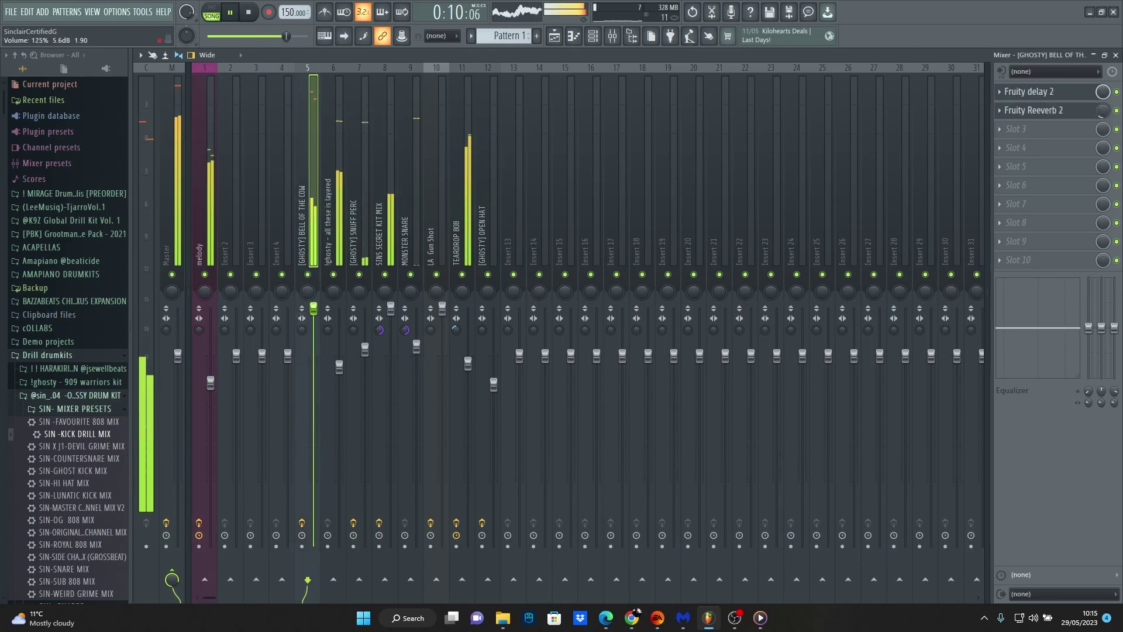
drag(339, 367, 339, 375)
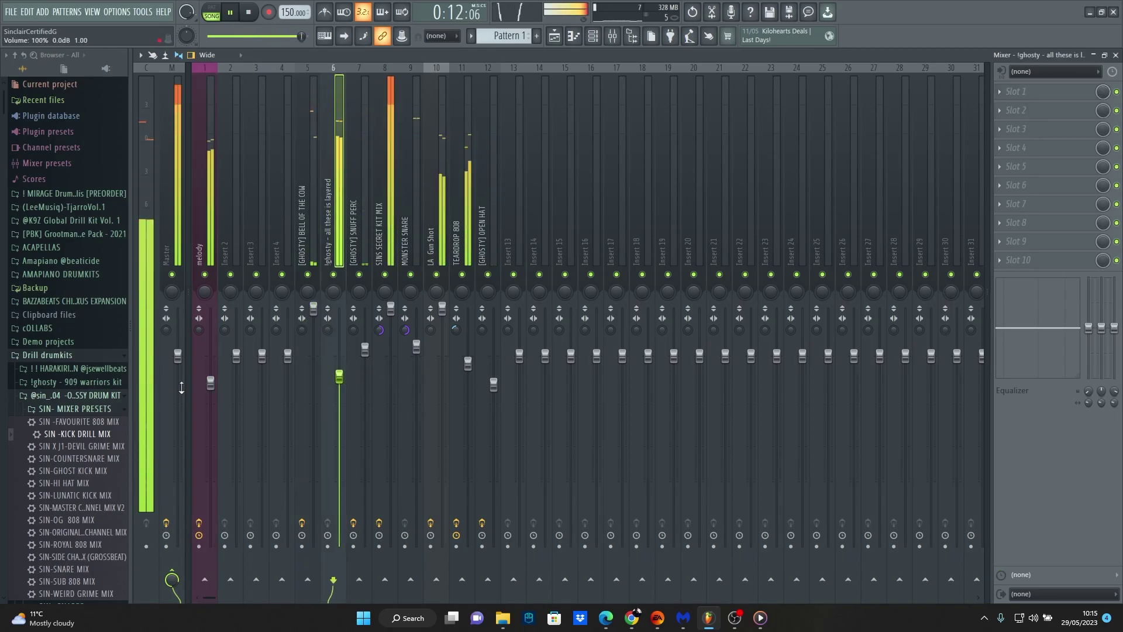
drag(210, 383, 210, 390)
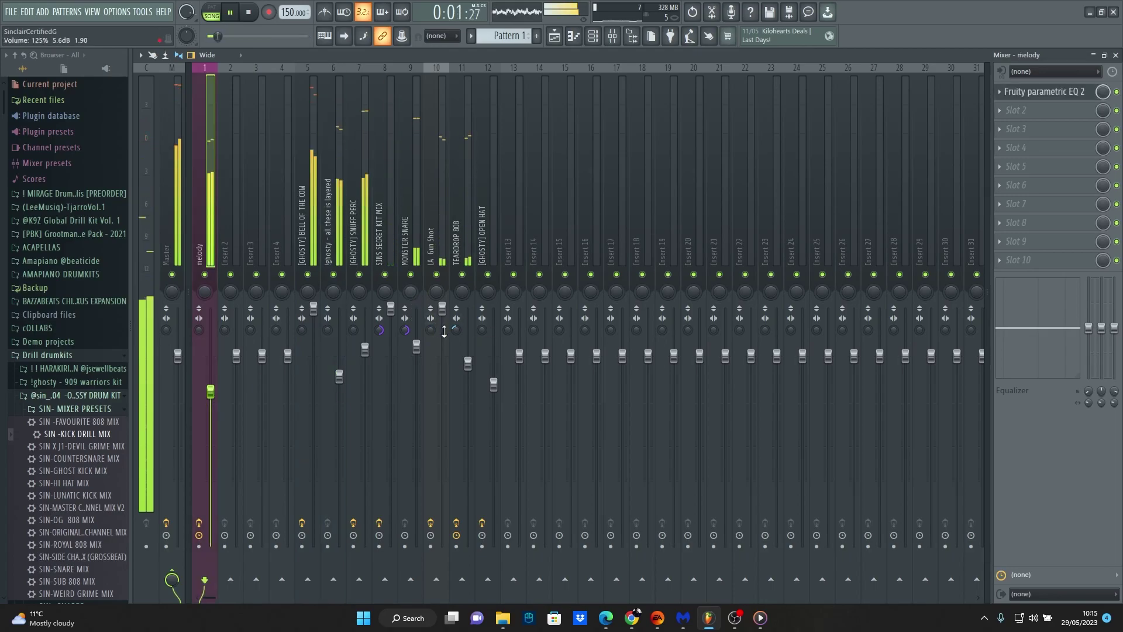
drag(365, 349, 365, 355)
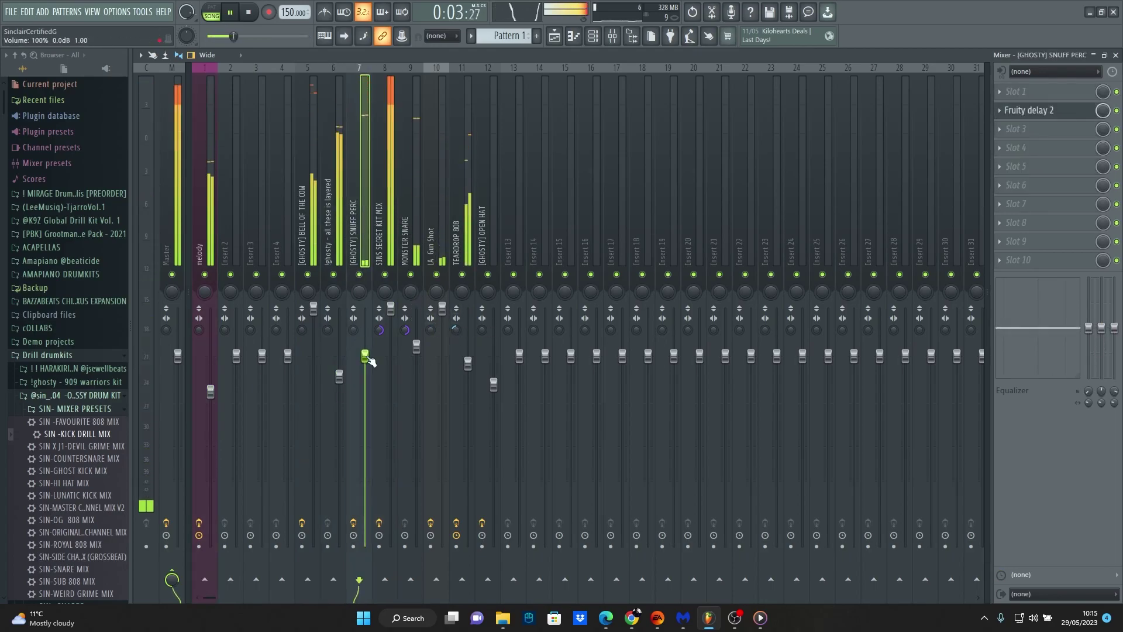
click(493, 253)
drag(493, 384, 494, 398)
key(space)
key(Left)
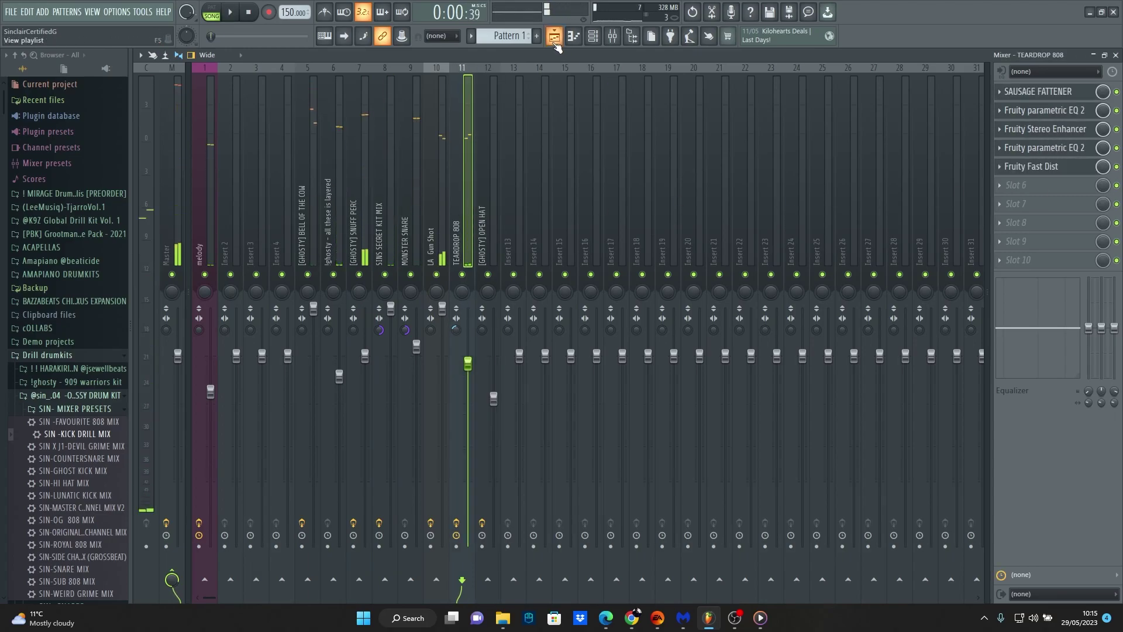
key(F5)
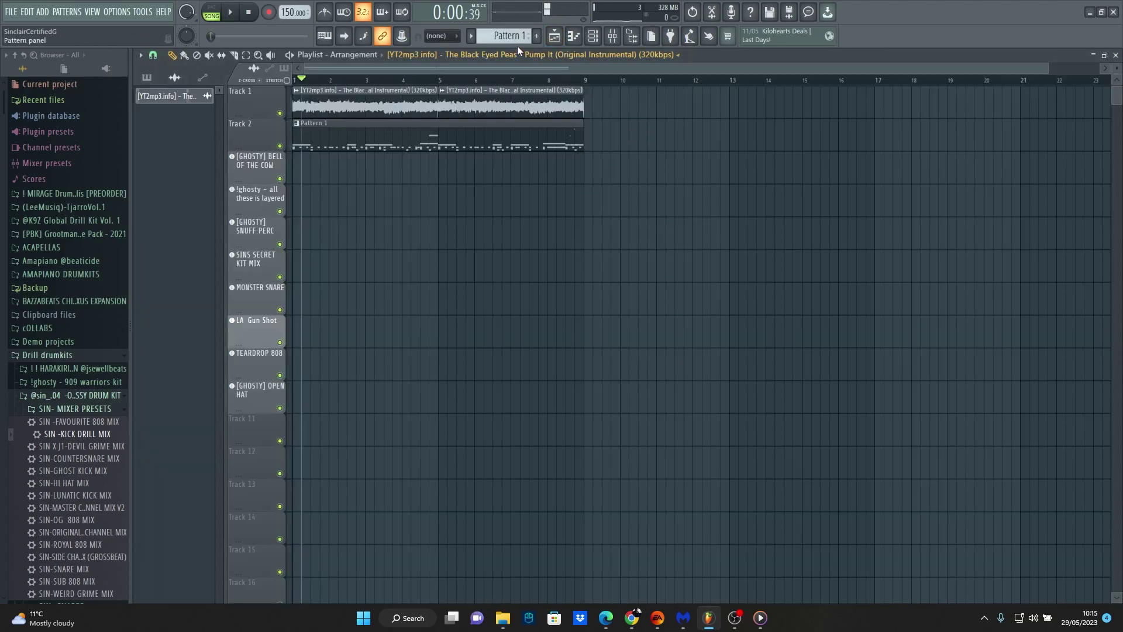
Step: Bring up the Pattern 1 options menu in the playlist
click(515, 35)
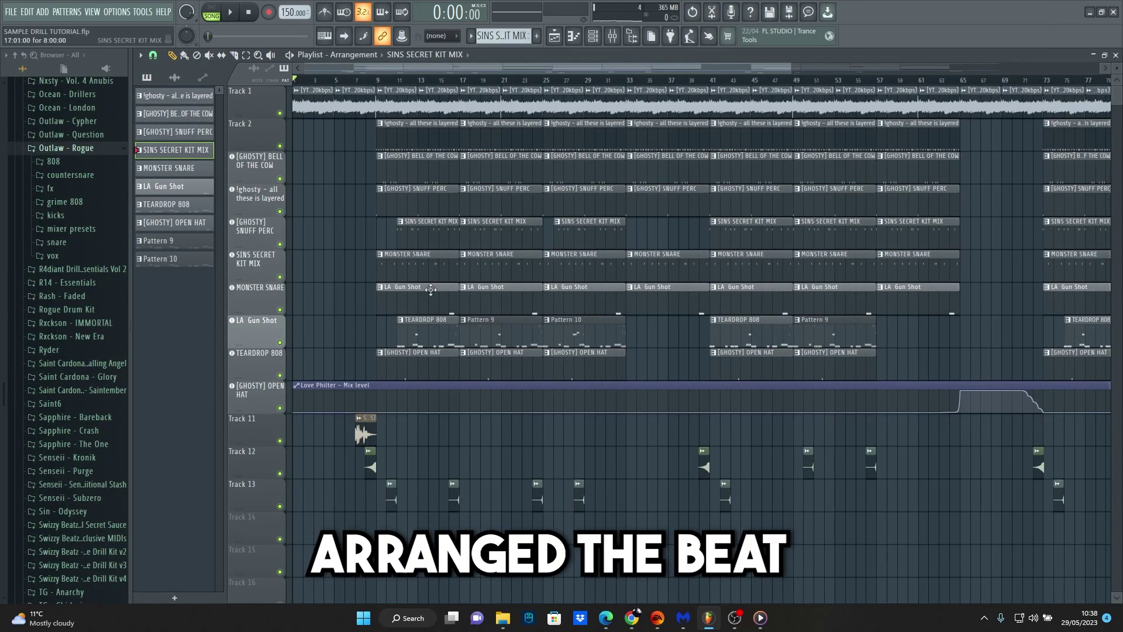
Step: Scroll through the arrangement and inspect the Small Riser FX clip's settings
drag(789, 69, 965, 69)
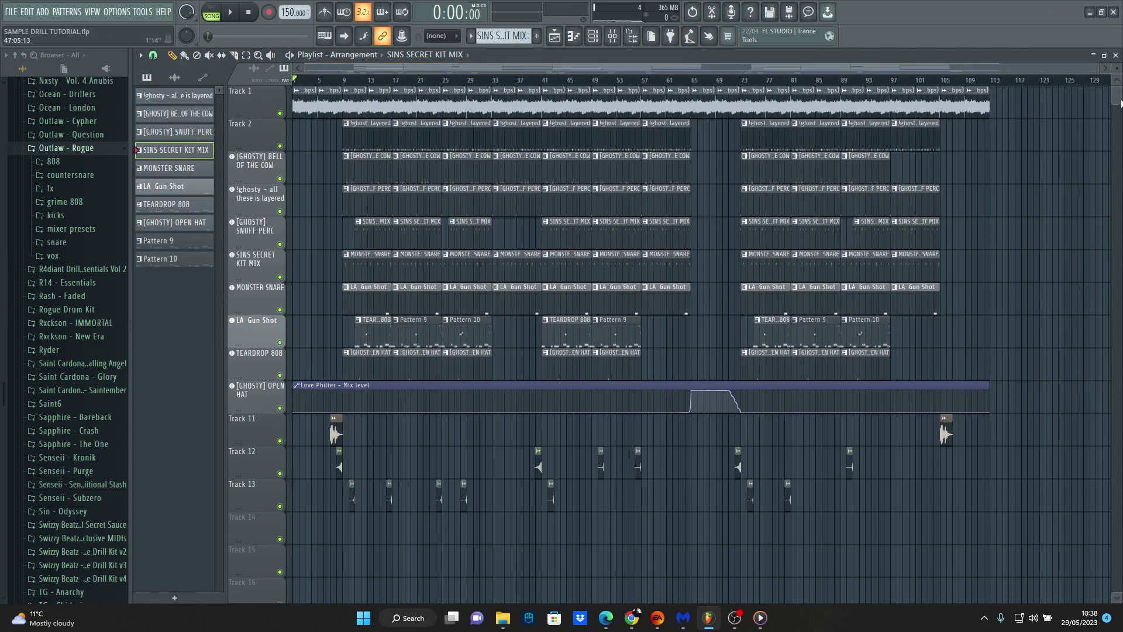
scroll(1019, 269, down, 5)
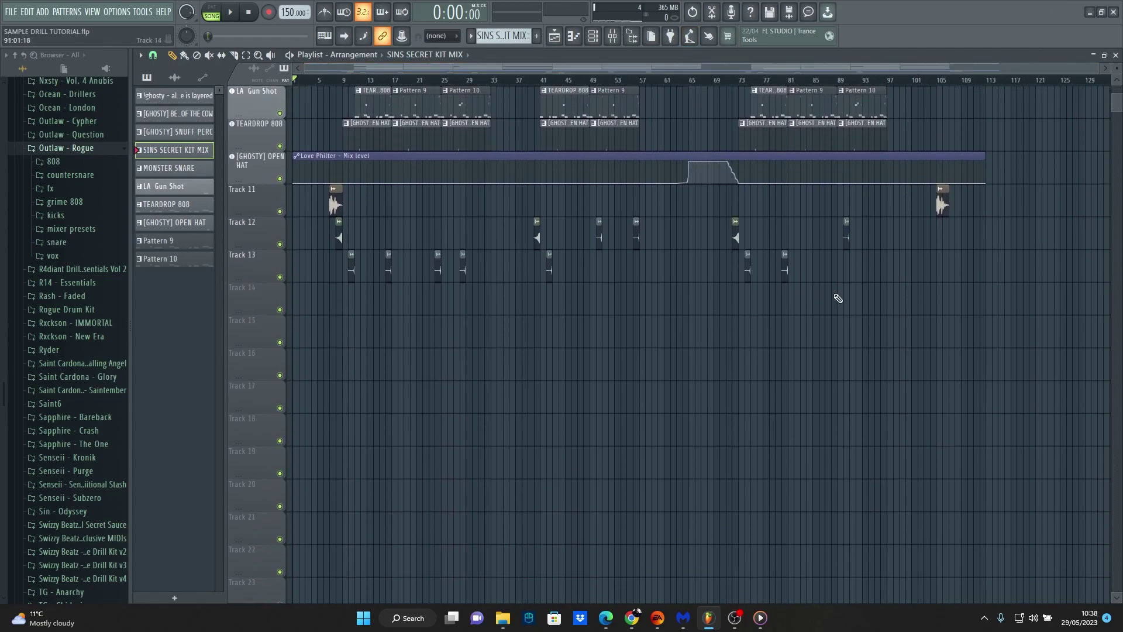
double_click(352, 267)
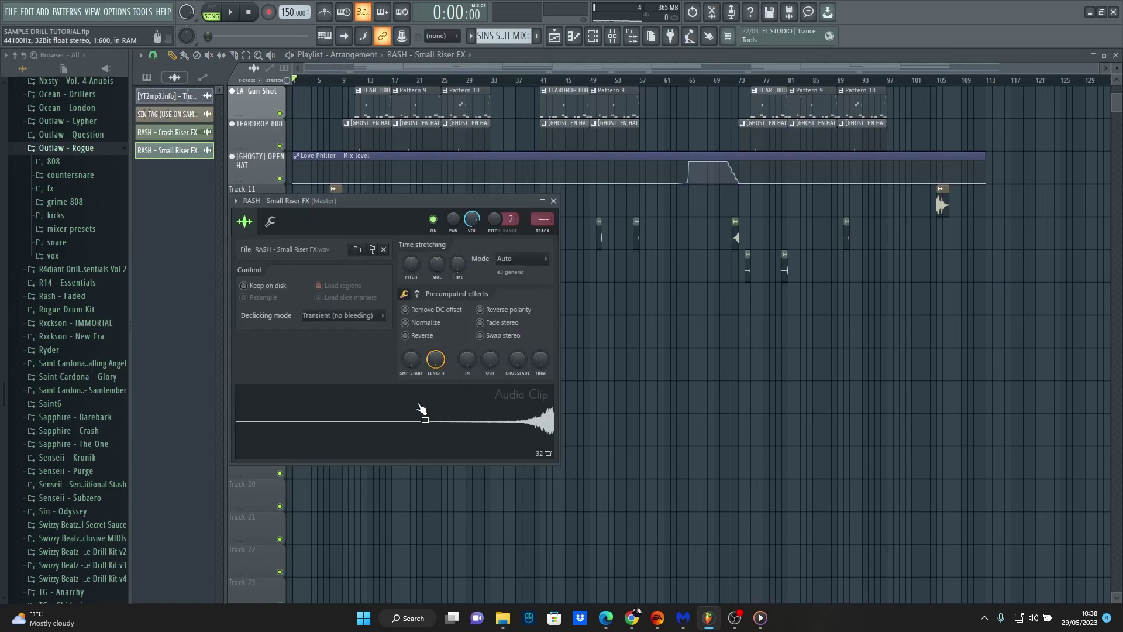
key(Escape)
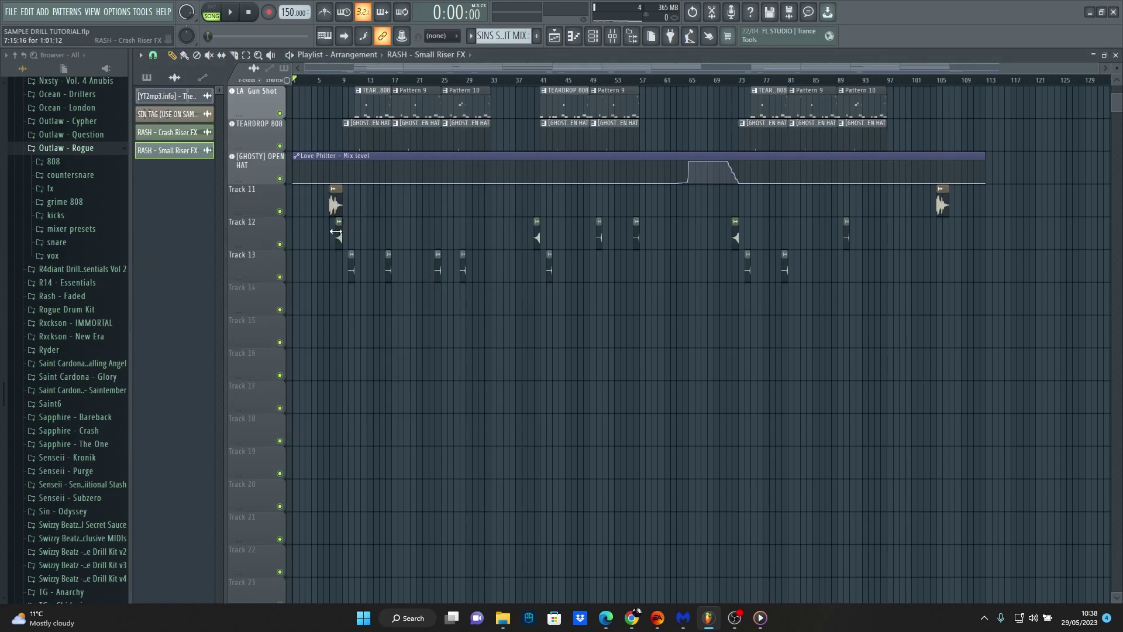
scroll(338, 232, up, 2)
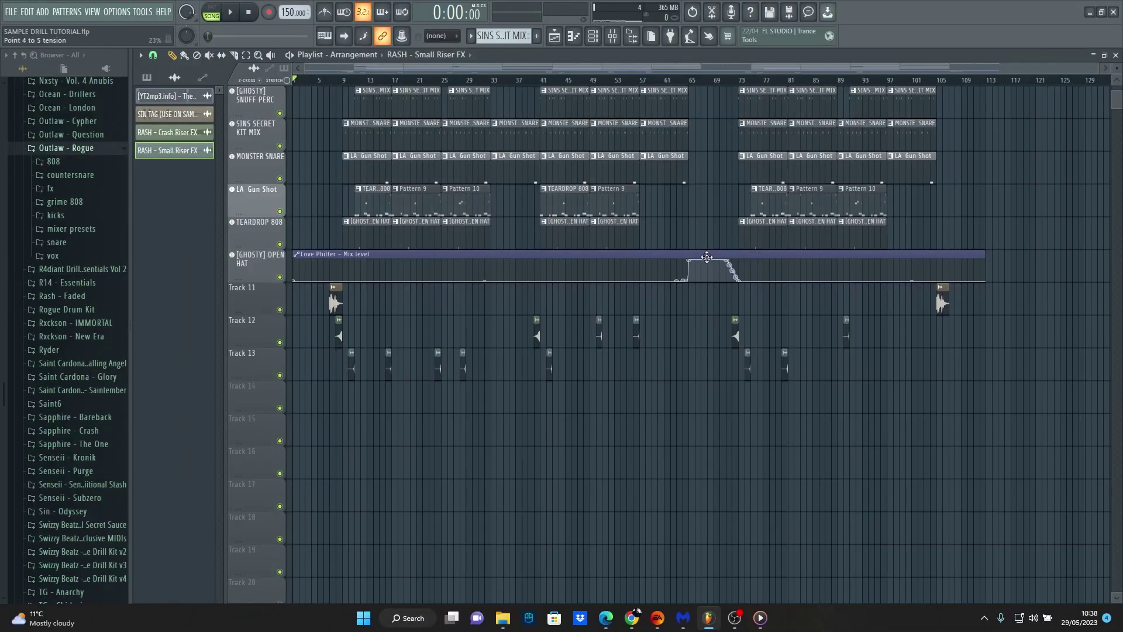
Step: Apply the Simple triangle lowpass LFO preset to the Master's Fruity Love Philter
click(615, 39)
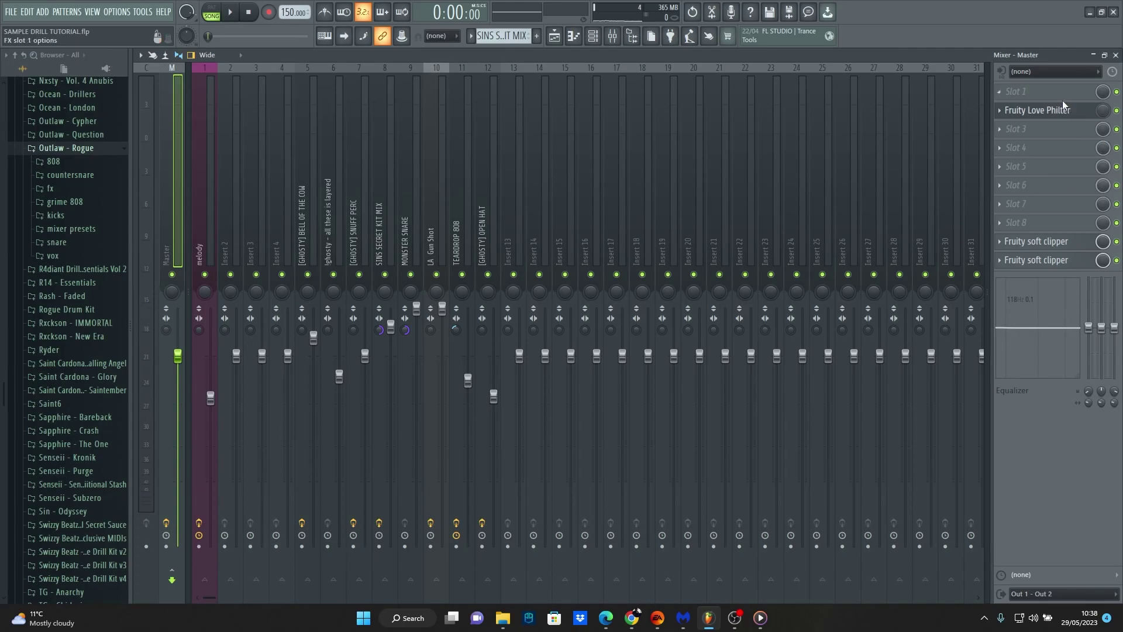
click(1062, 107)
click(1041, 110)
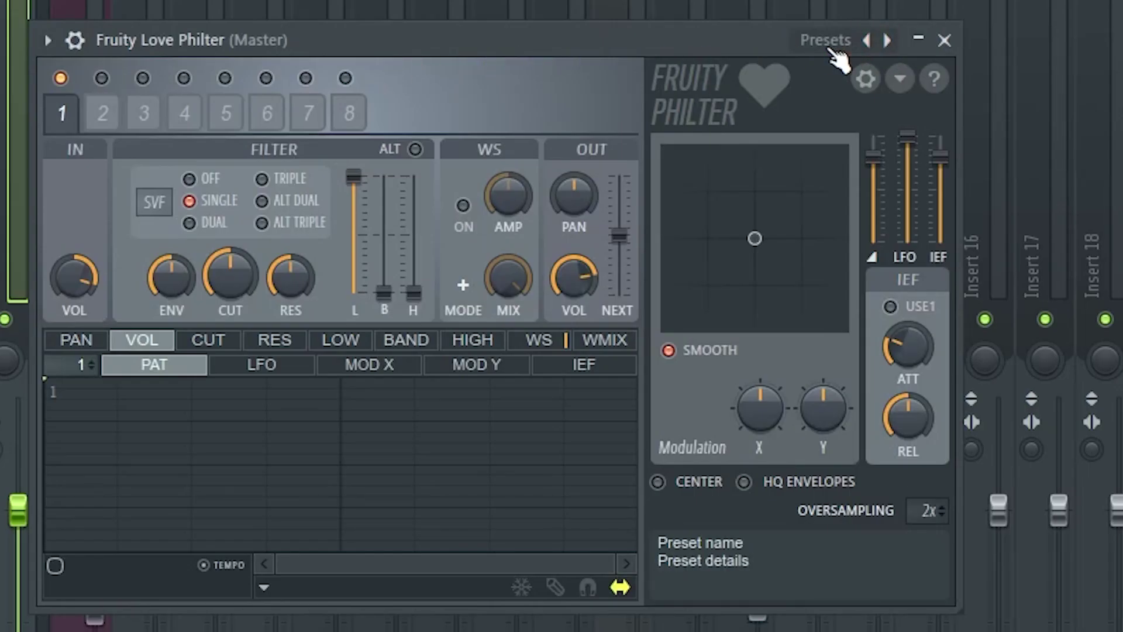
click(830, 47)
click(586, 156)
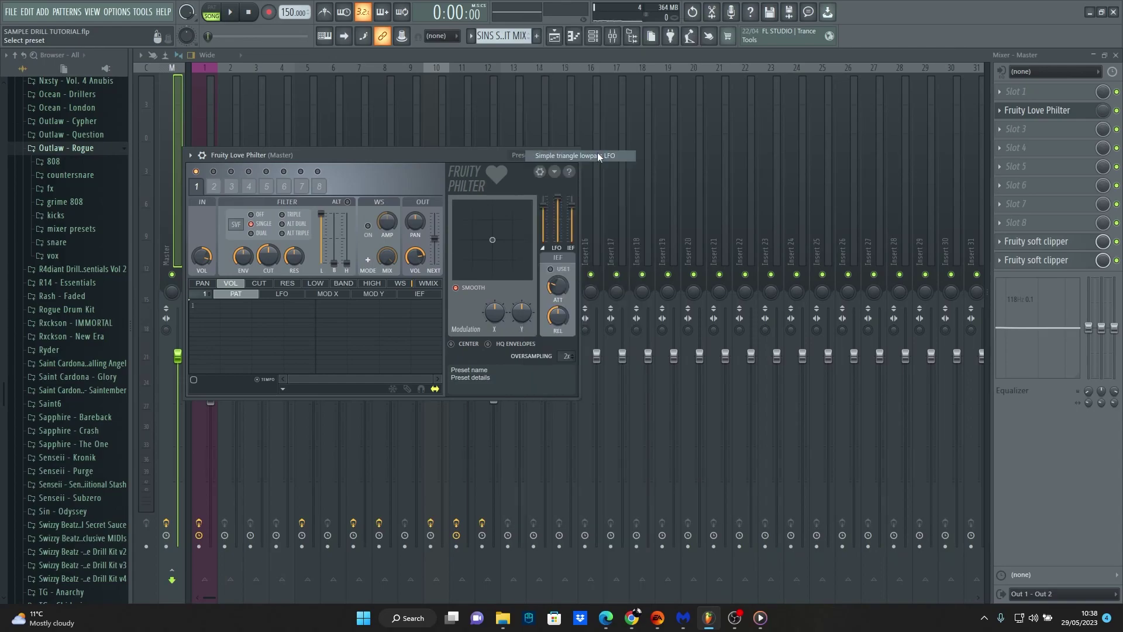
click(460, 155)
click(555, 160)
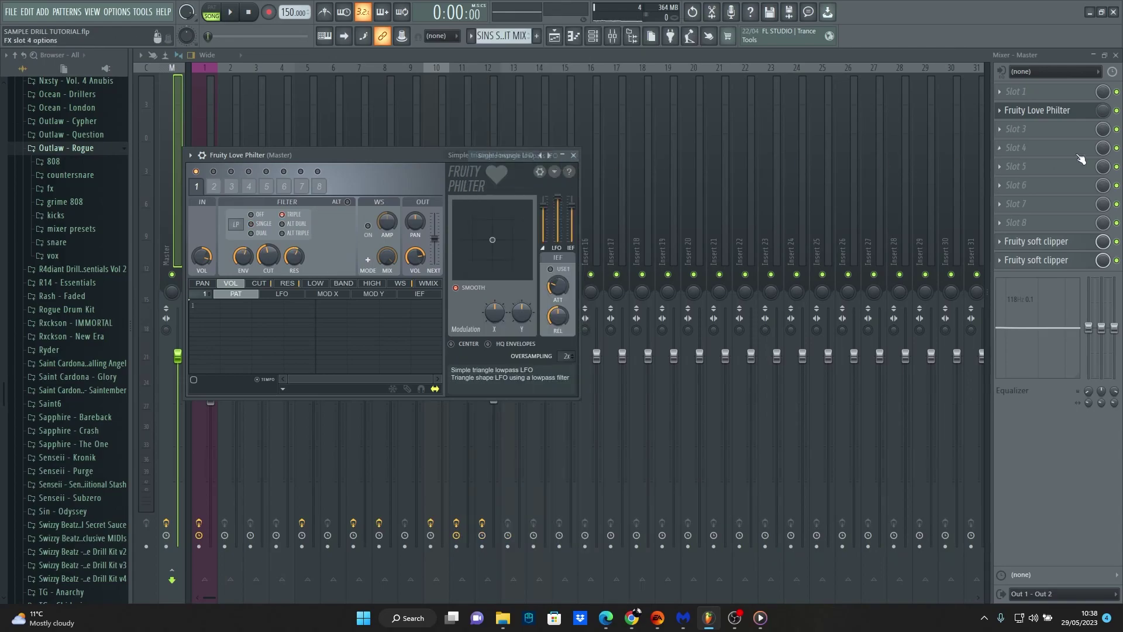
click(532, 162)
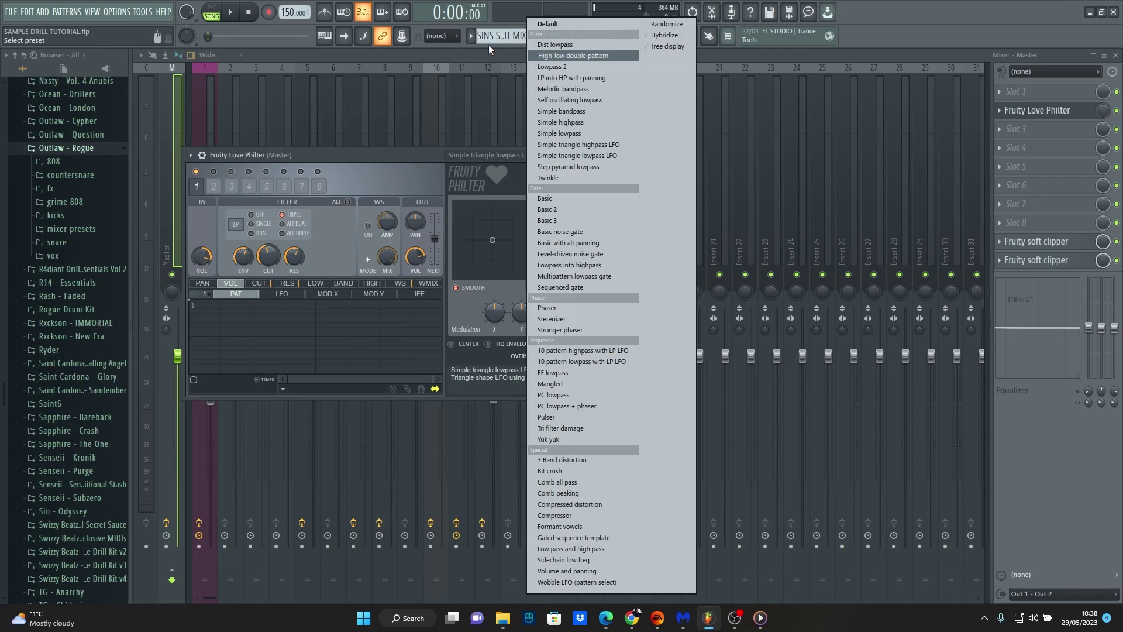
click(554, 36)
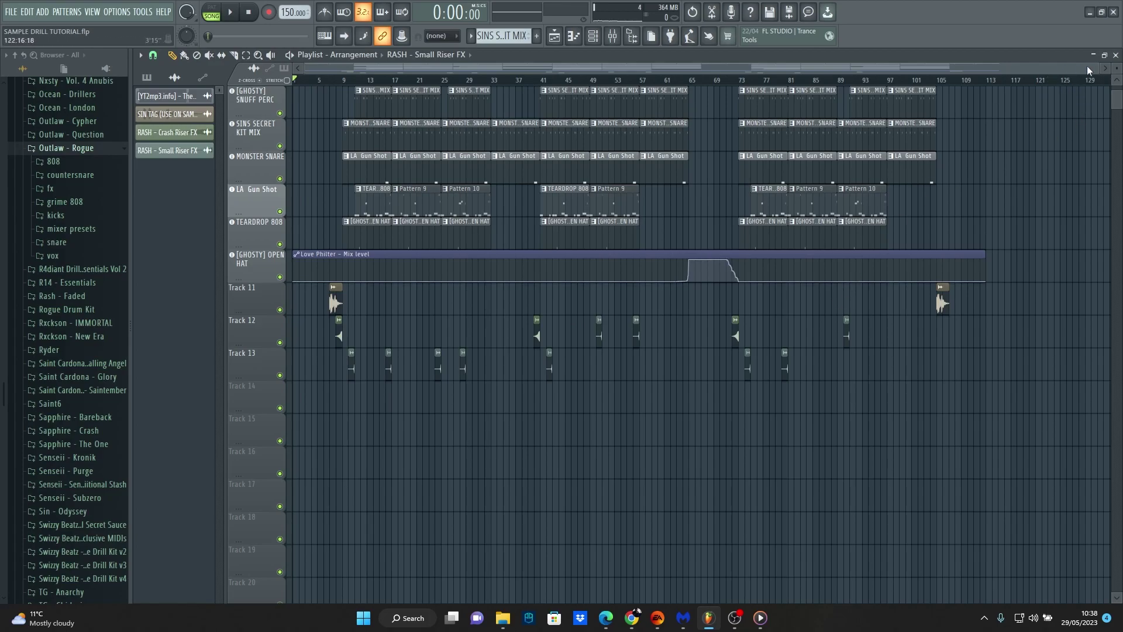
click(613, 36)
click(450, 212)
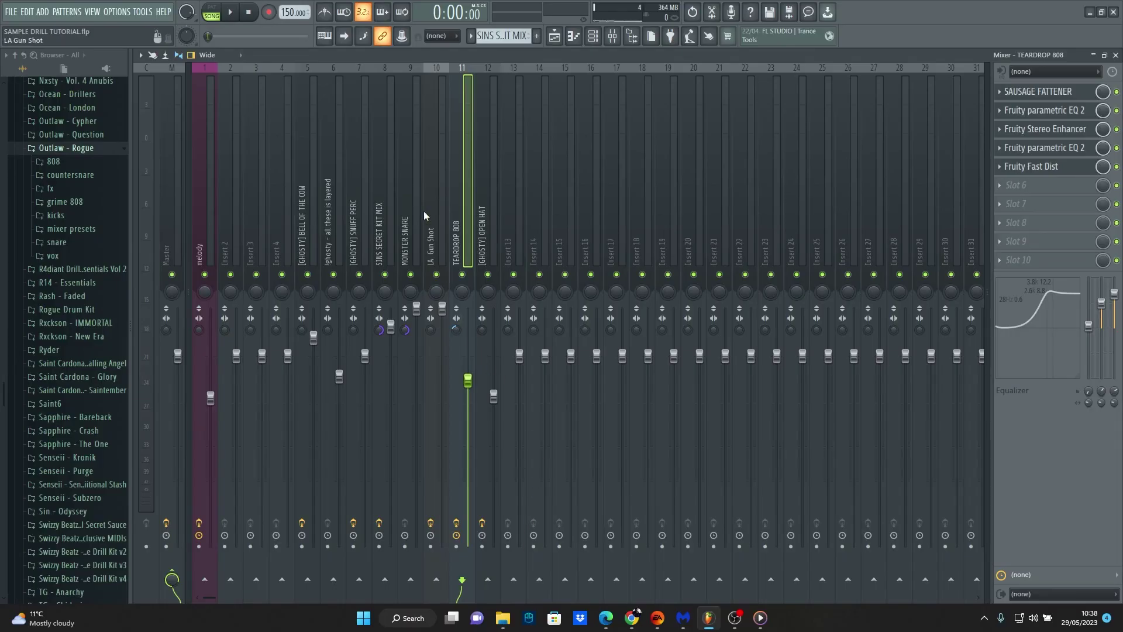
click(413, 199)
click(337, 202)
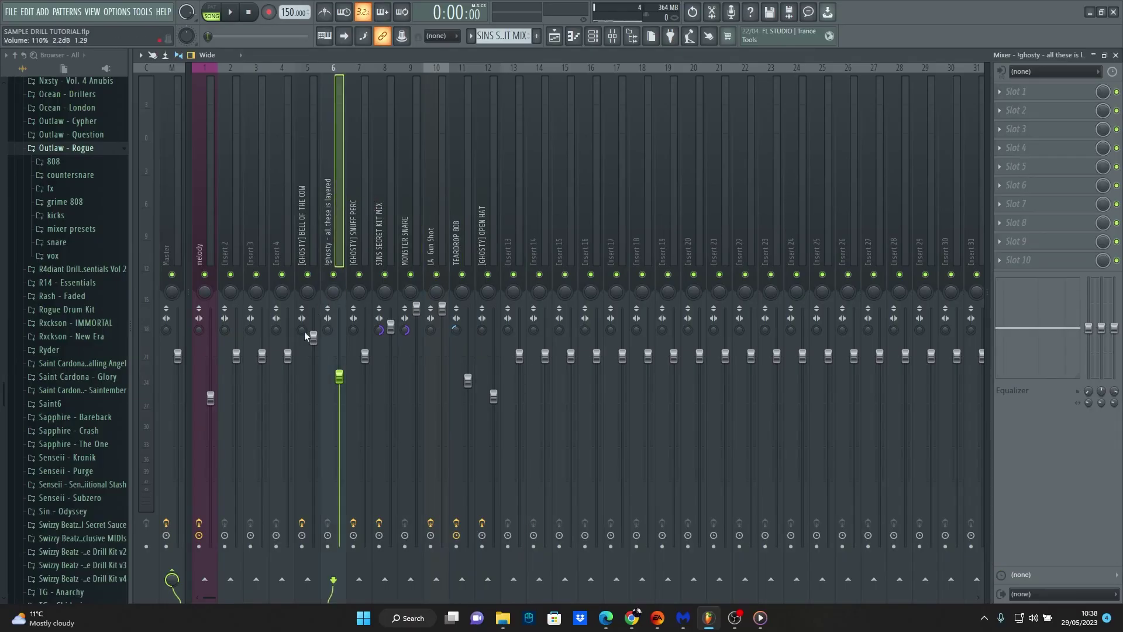
click(300, 227)
click(555, 39)
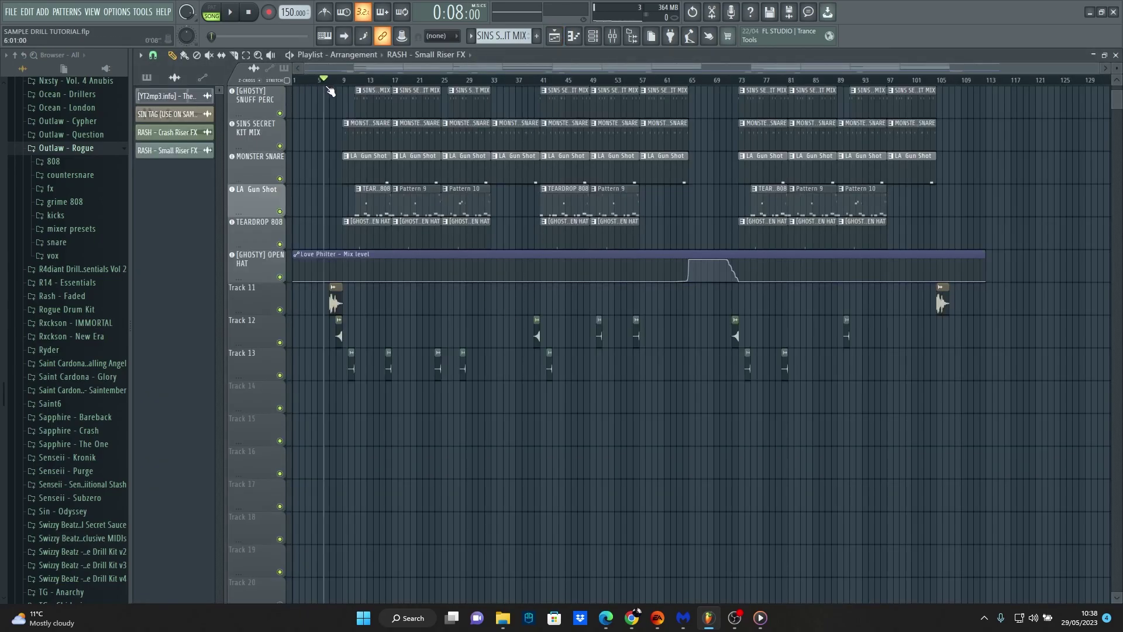
Step: Scroll the playlist back to the top to play the arrangement from the start
scroll(328, 91, up, 4)
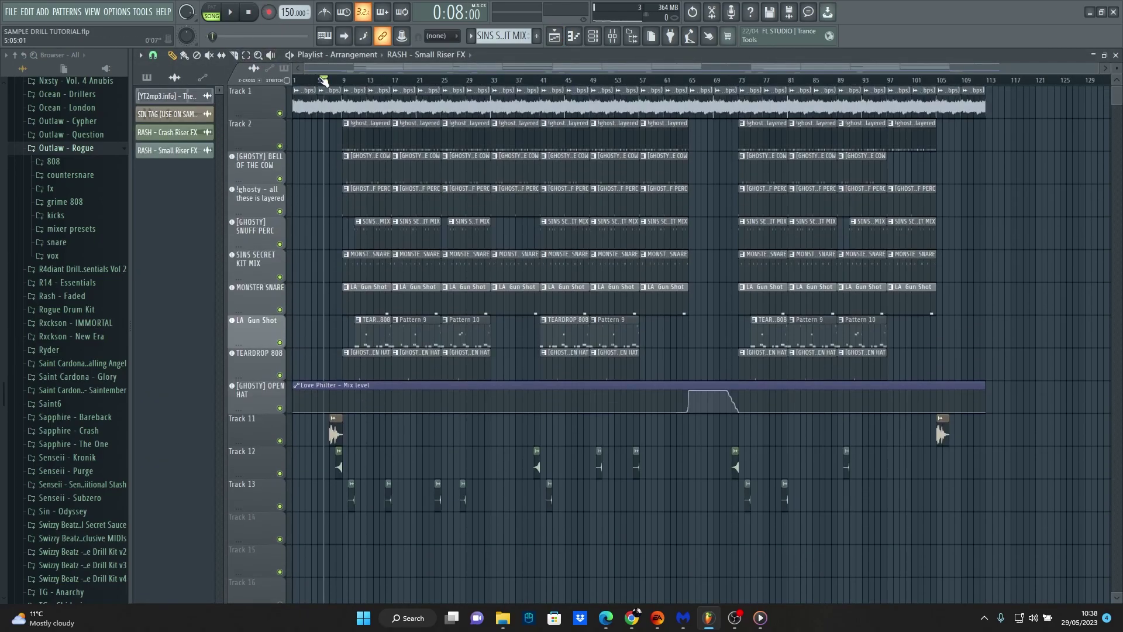